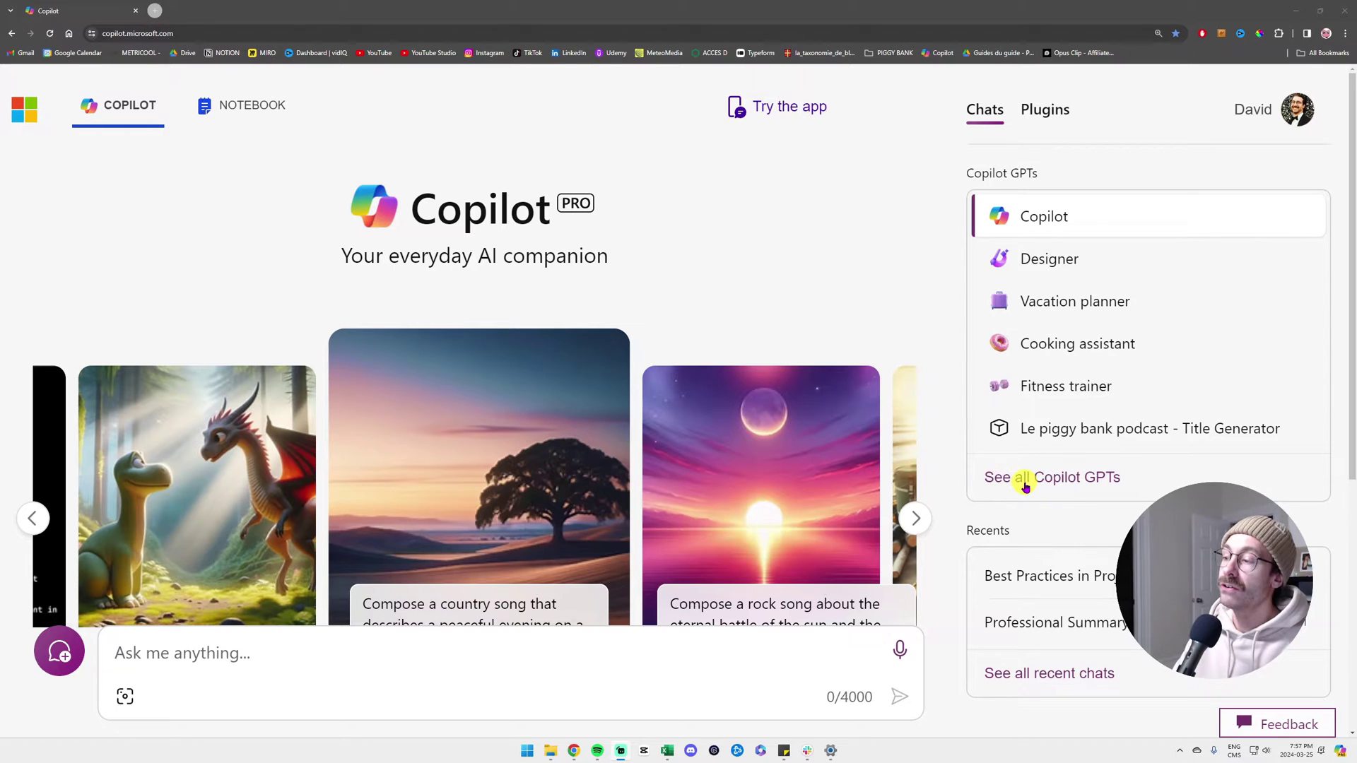
Browse all Copilot GPTs, previewing the Designer and then the Vacation planner descriptions.
click(1030, 480)
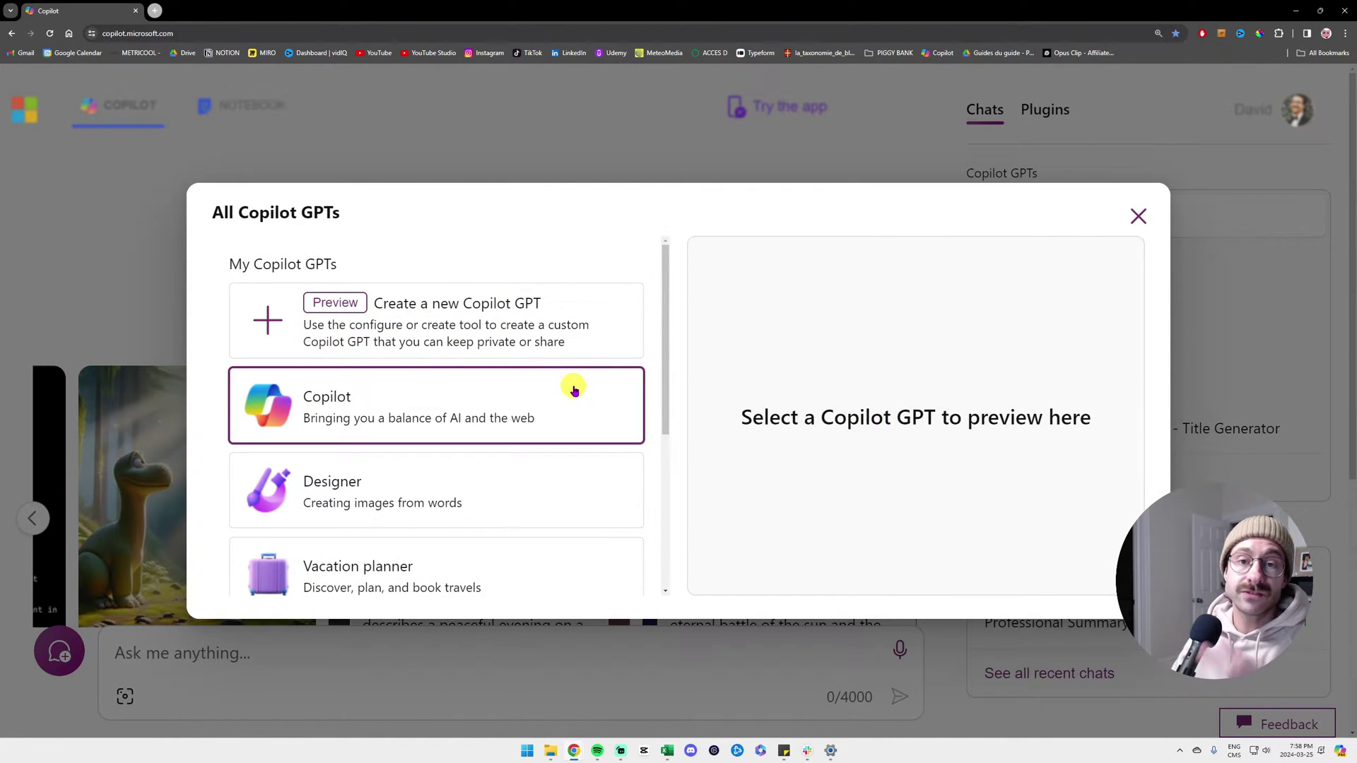
scroll(559, 322, down, 2)
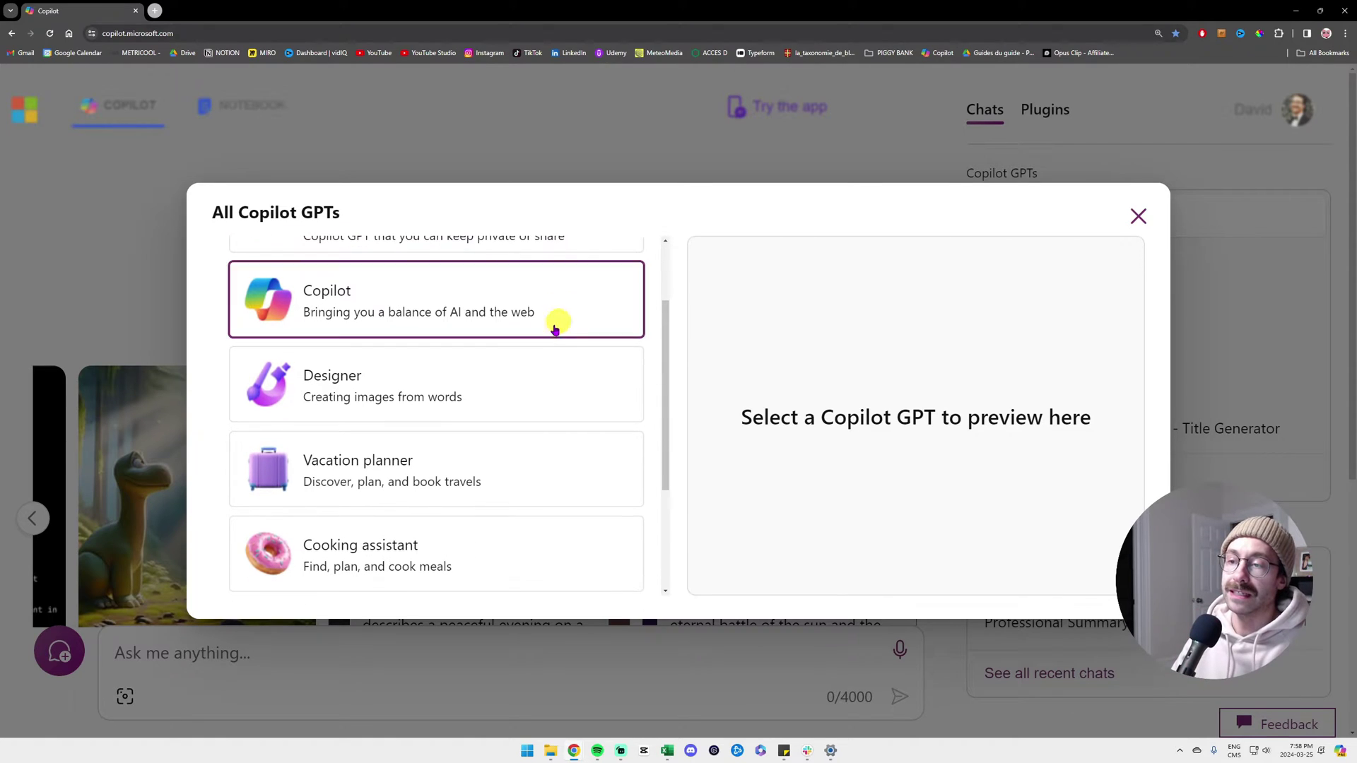
click(431, 378)
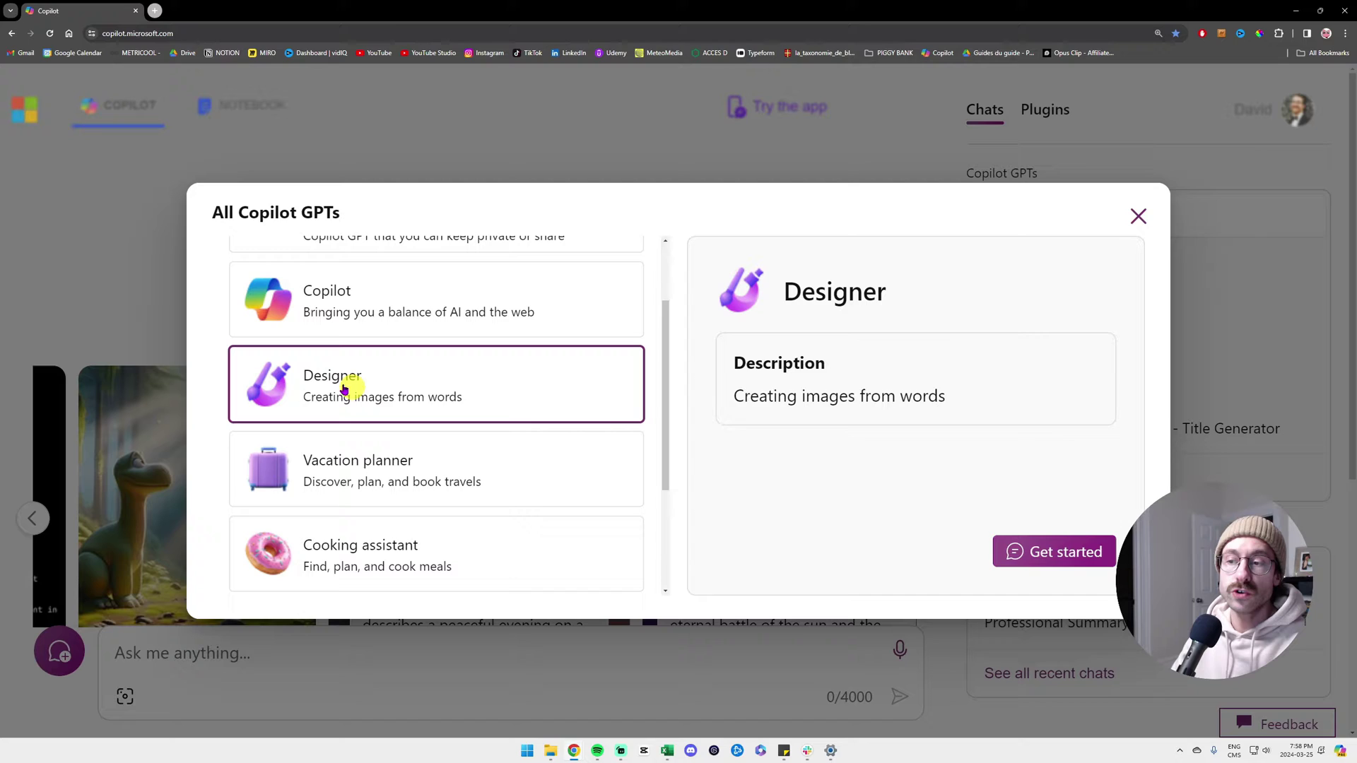
click(425, 473)
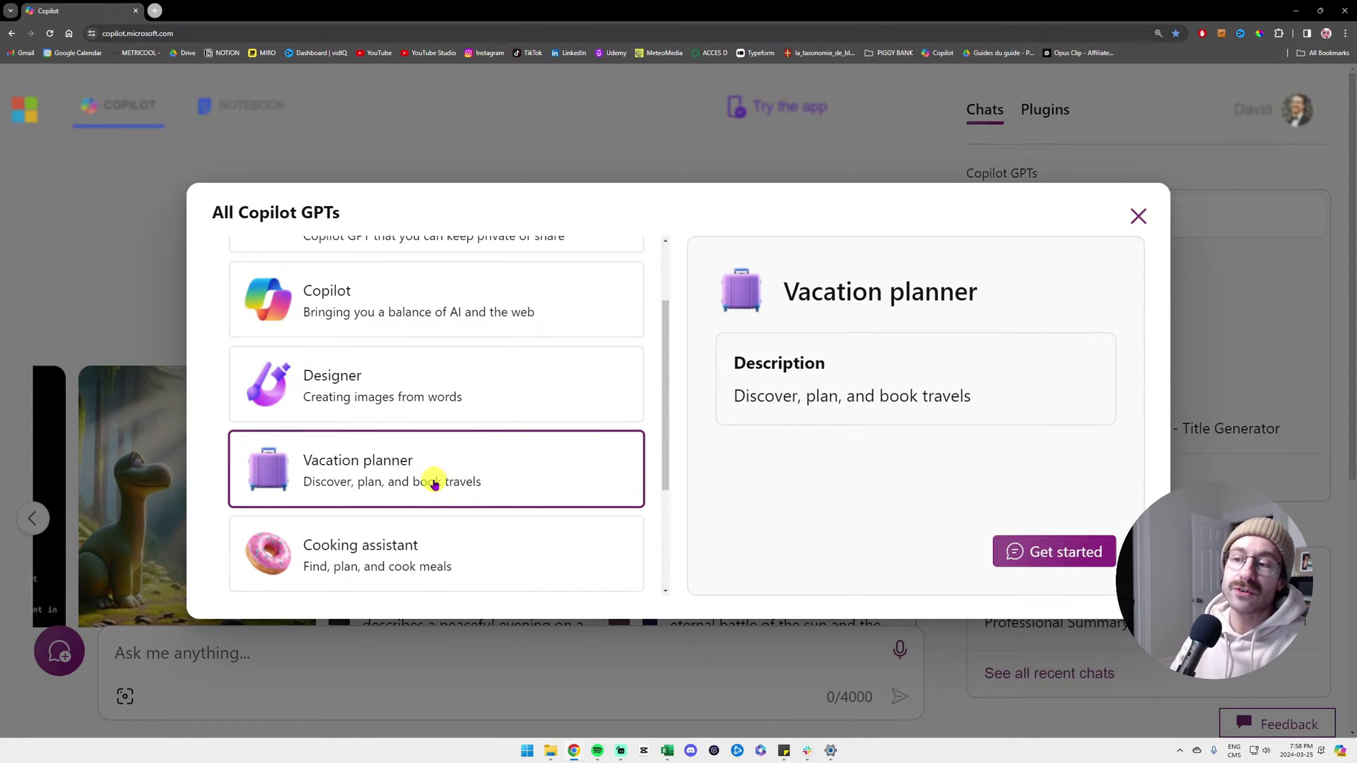
scroll(431, 449, down, 2)
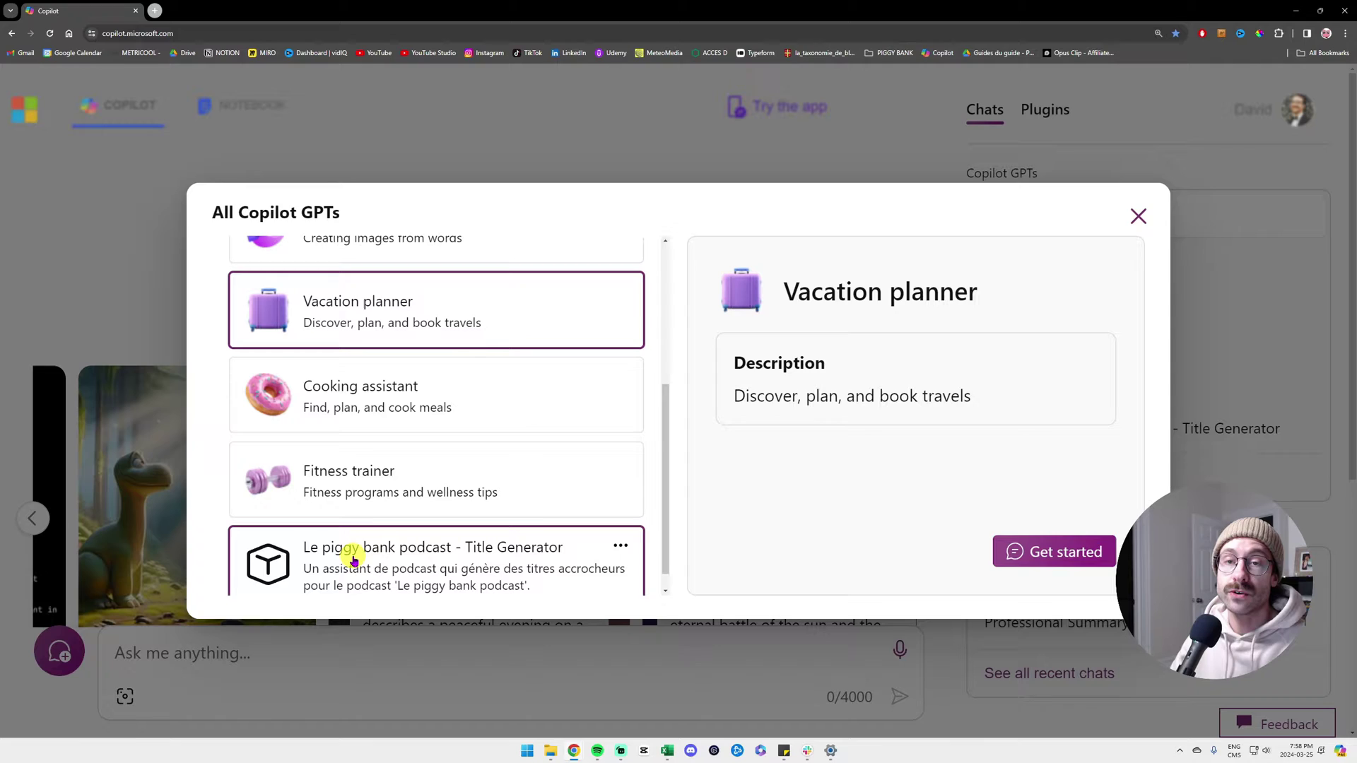
scroll(375, 530, up, 5)
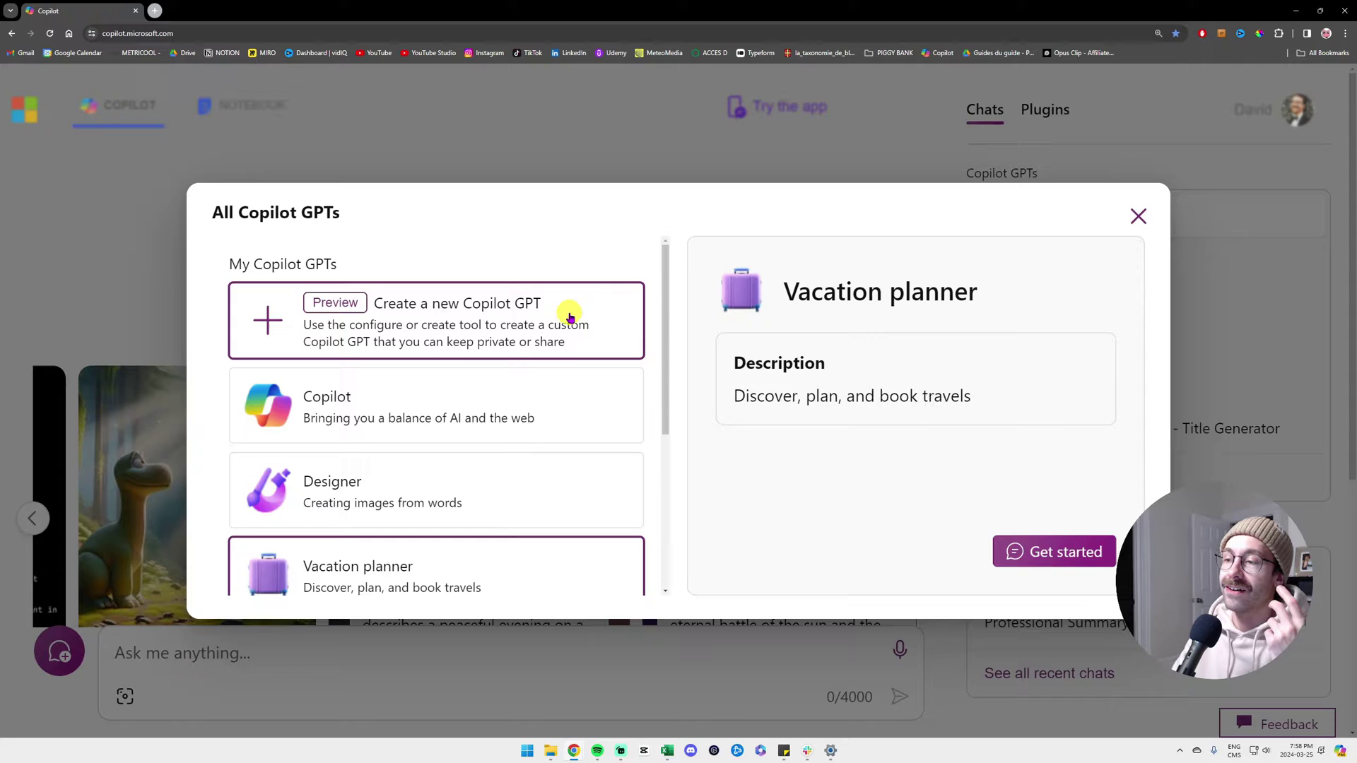
Start a new Copilot GPT and switch between its Configure and Create views.
click(569, 316)
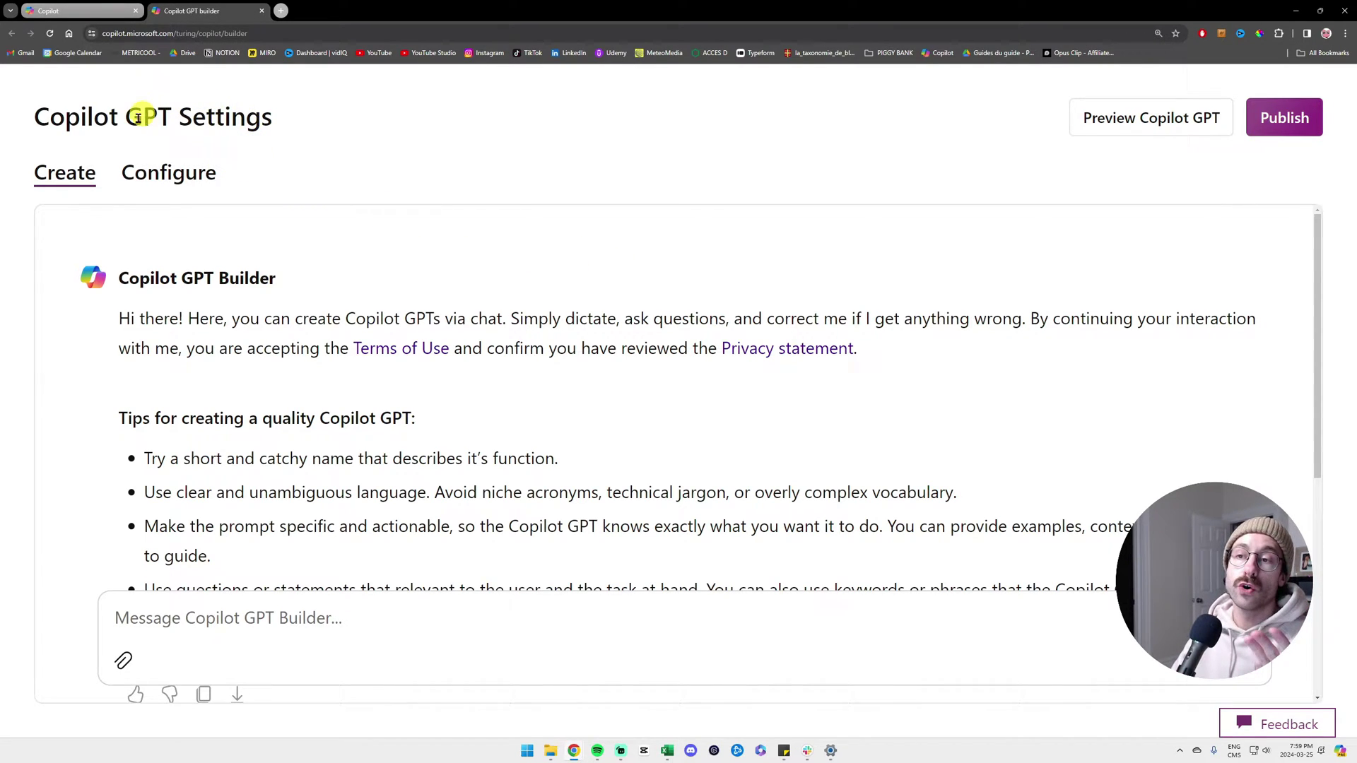
click(201, 174)
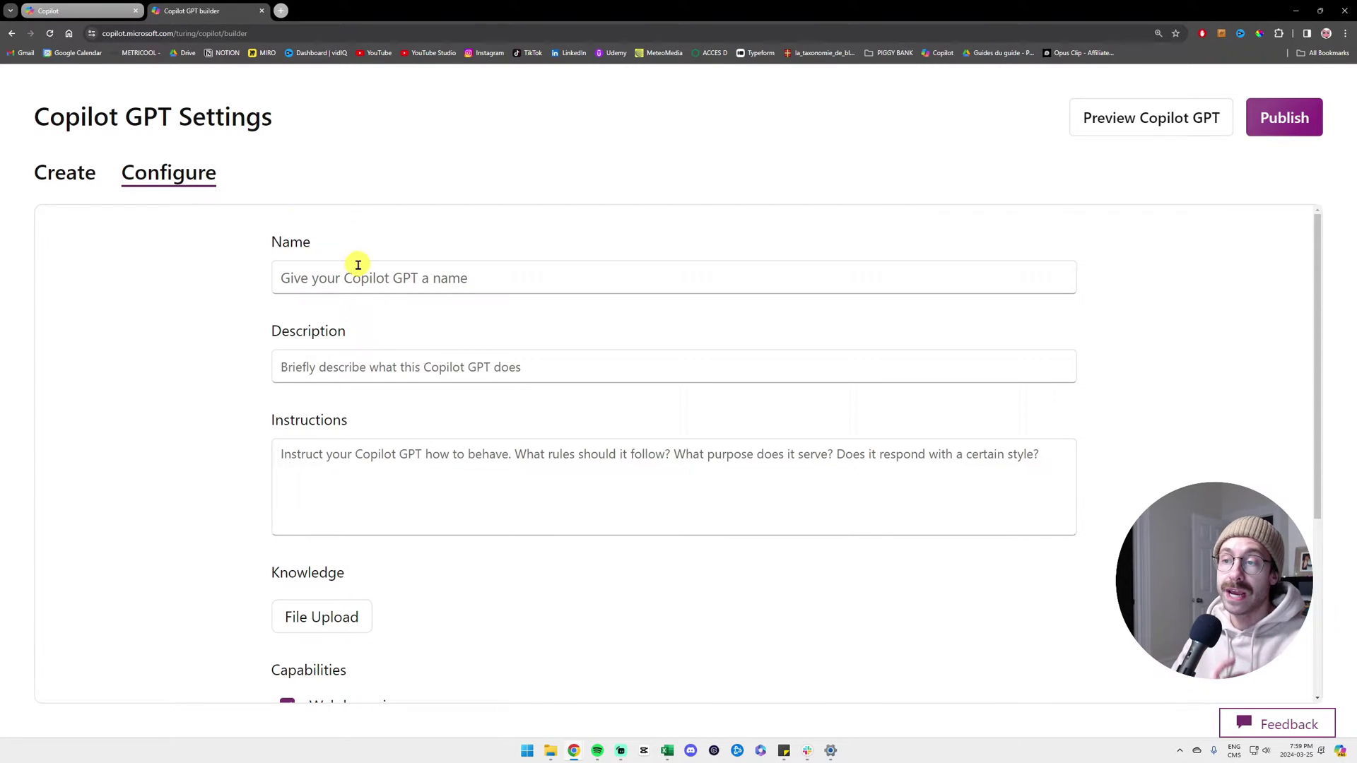
click(82, 185)
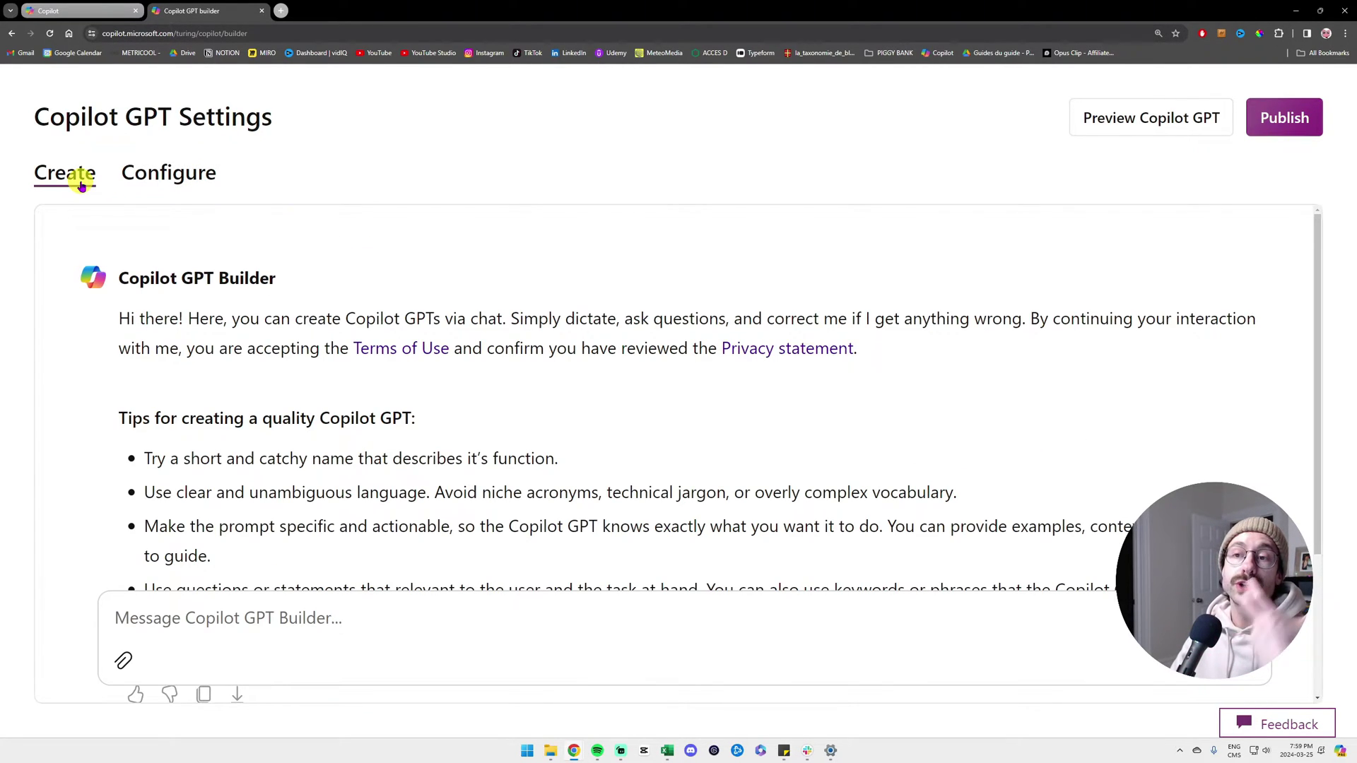
scroll(283, 311, down, 2)
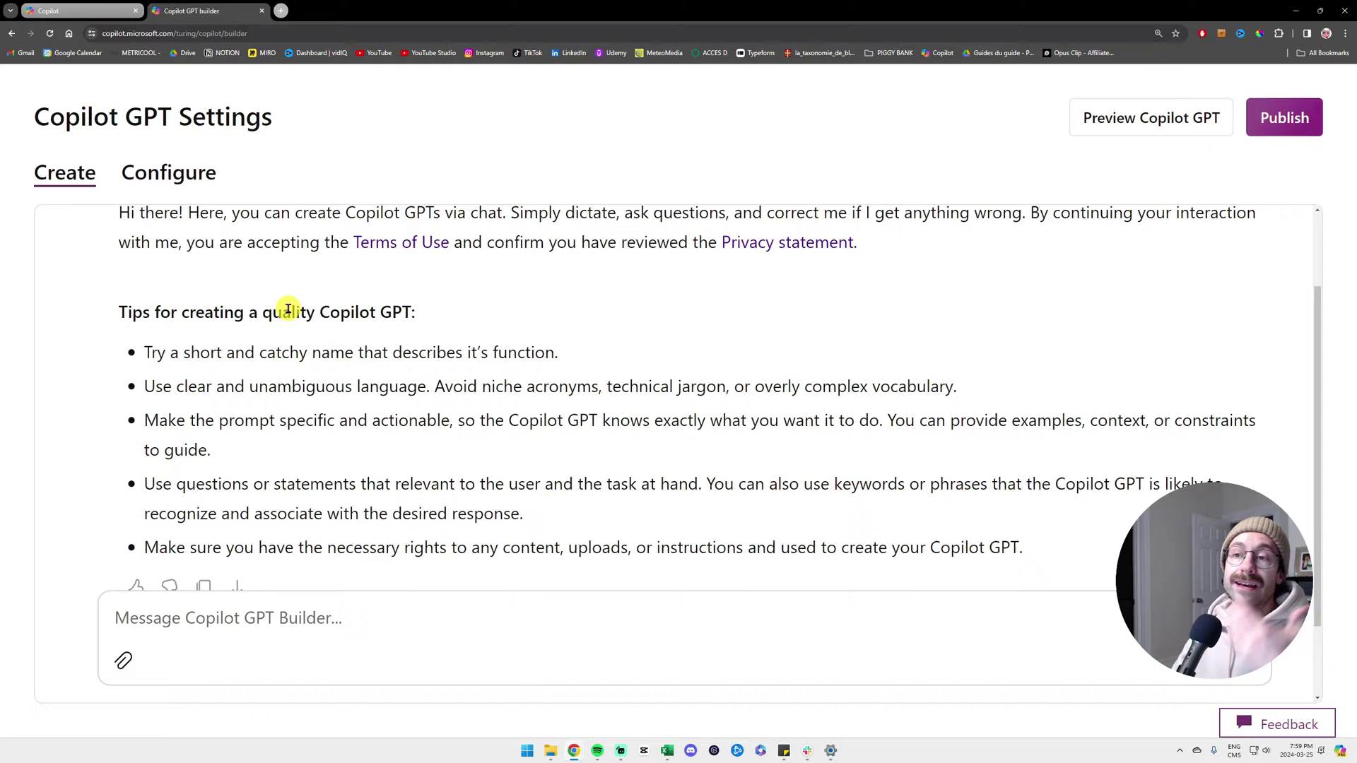
scroll(269, 304, up, 1)
scroll(97, 318, down, 2)
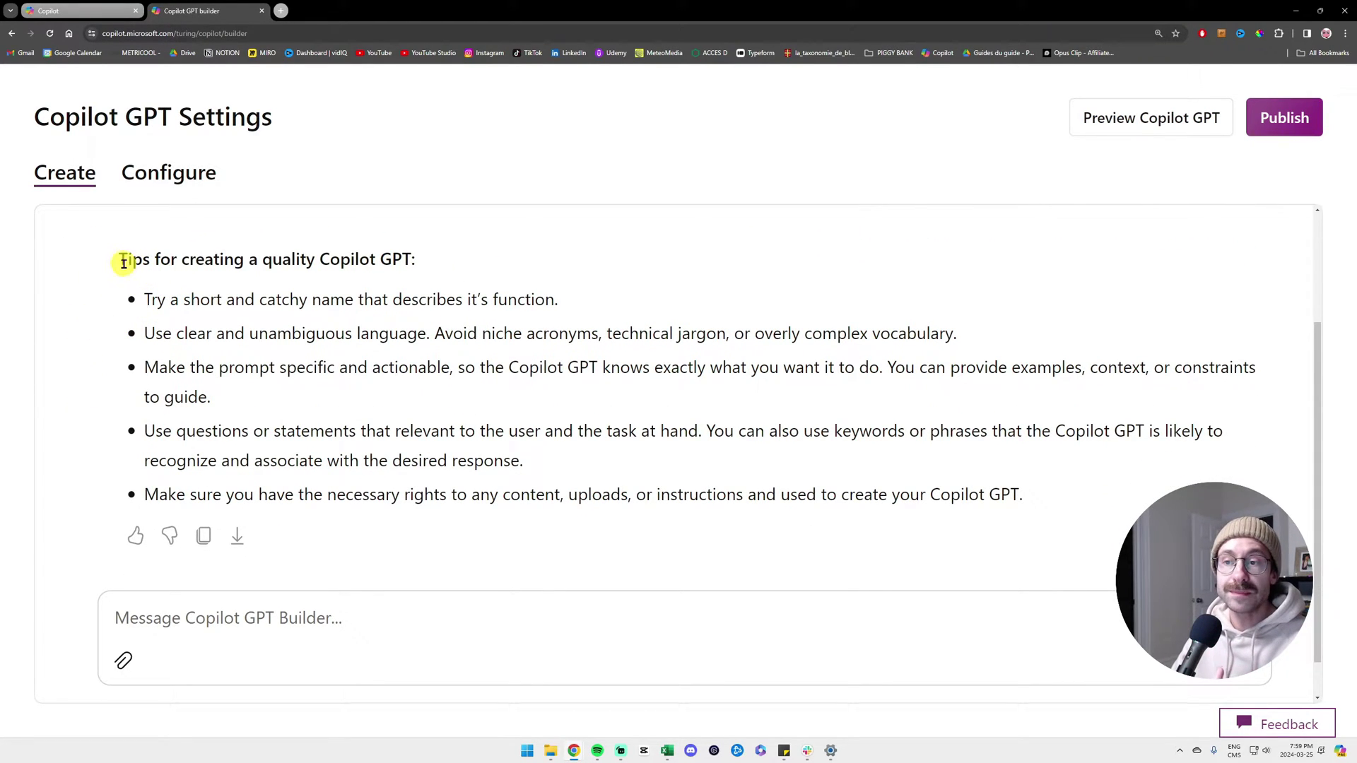
Highlight the quality-GPT tips heading and the first two tips, including 'unambiguous'.
drag(126, 260, 410, 261)
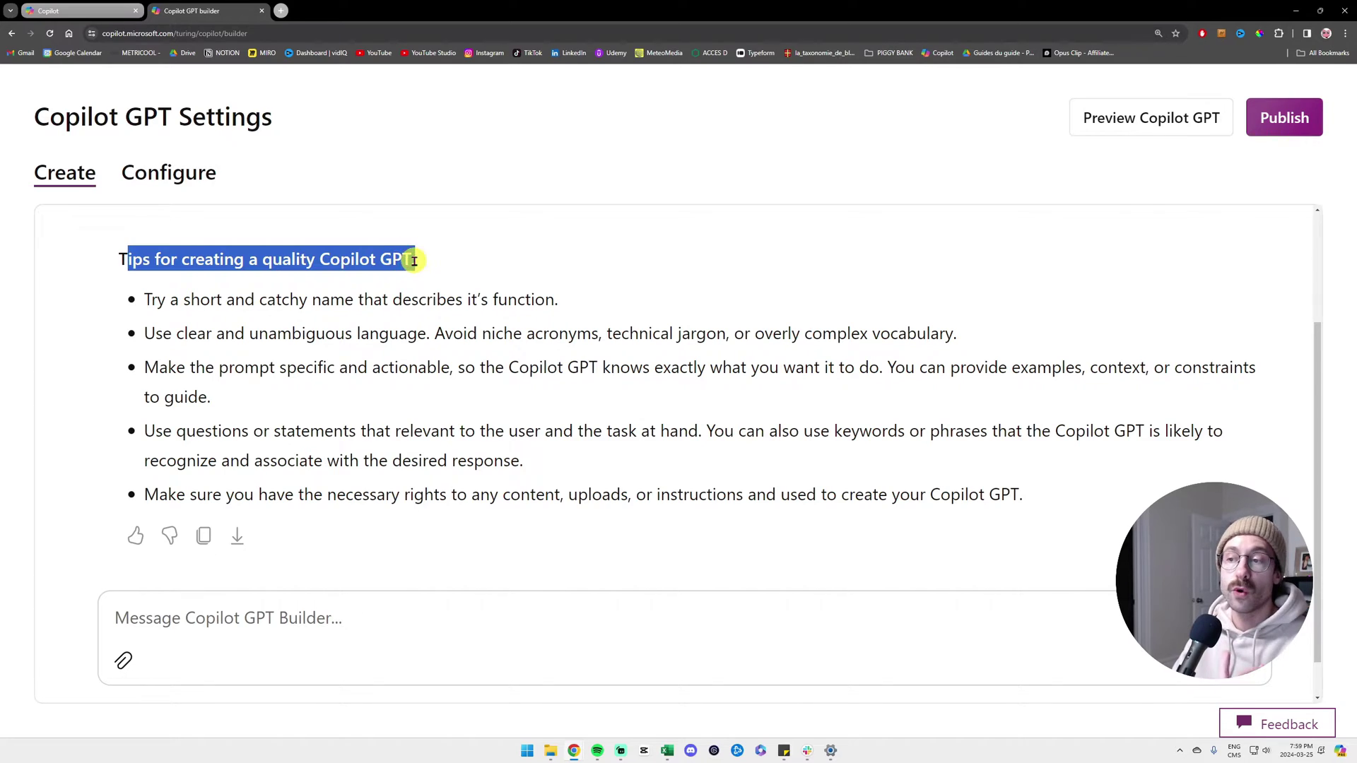
click(414, 261)
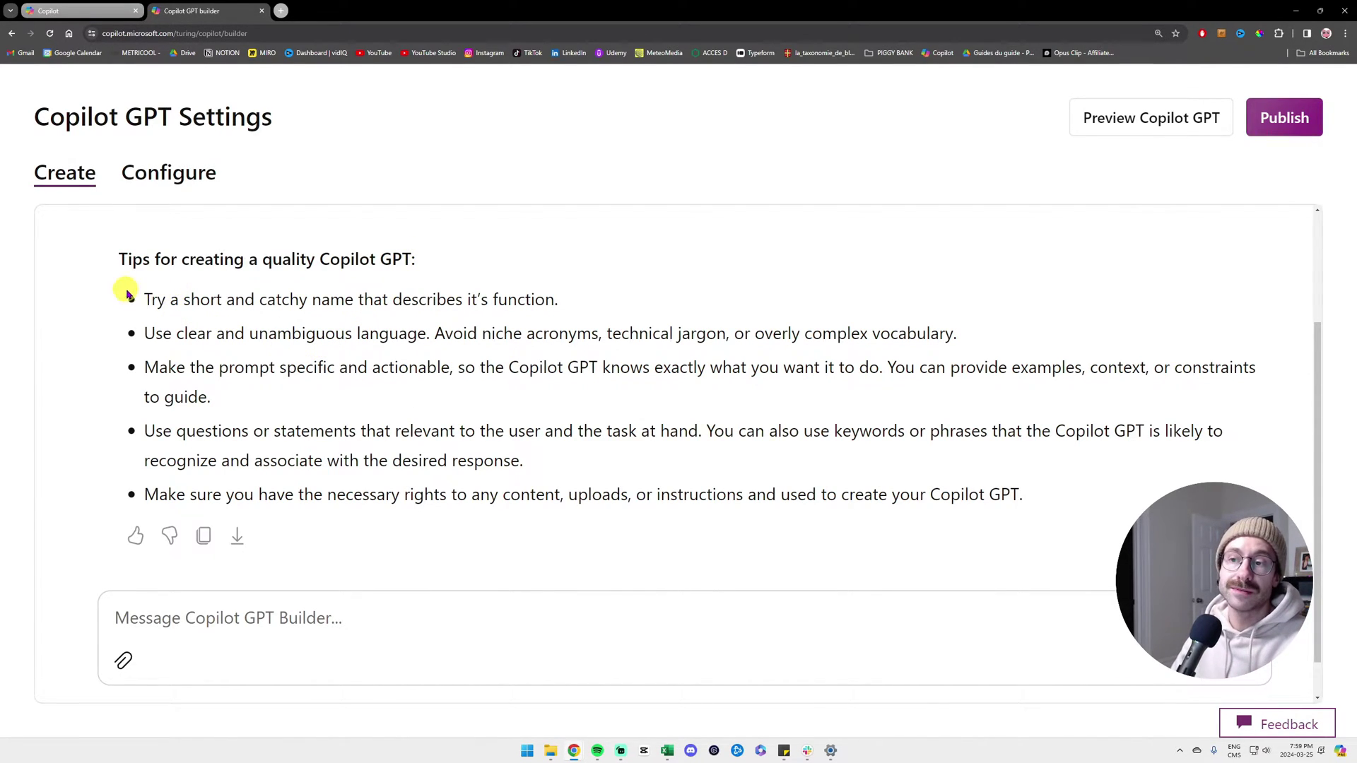
drag(144, 299, 401, 301)
click(401, 301)
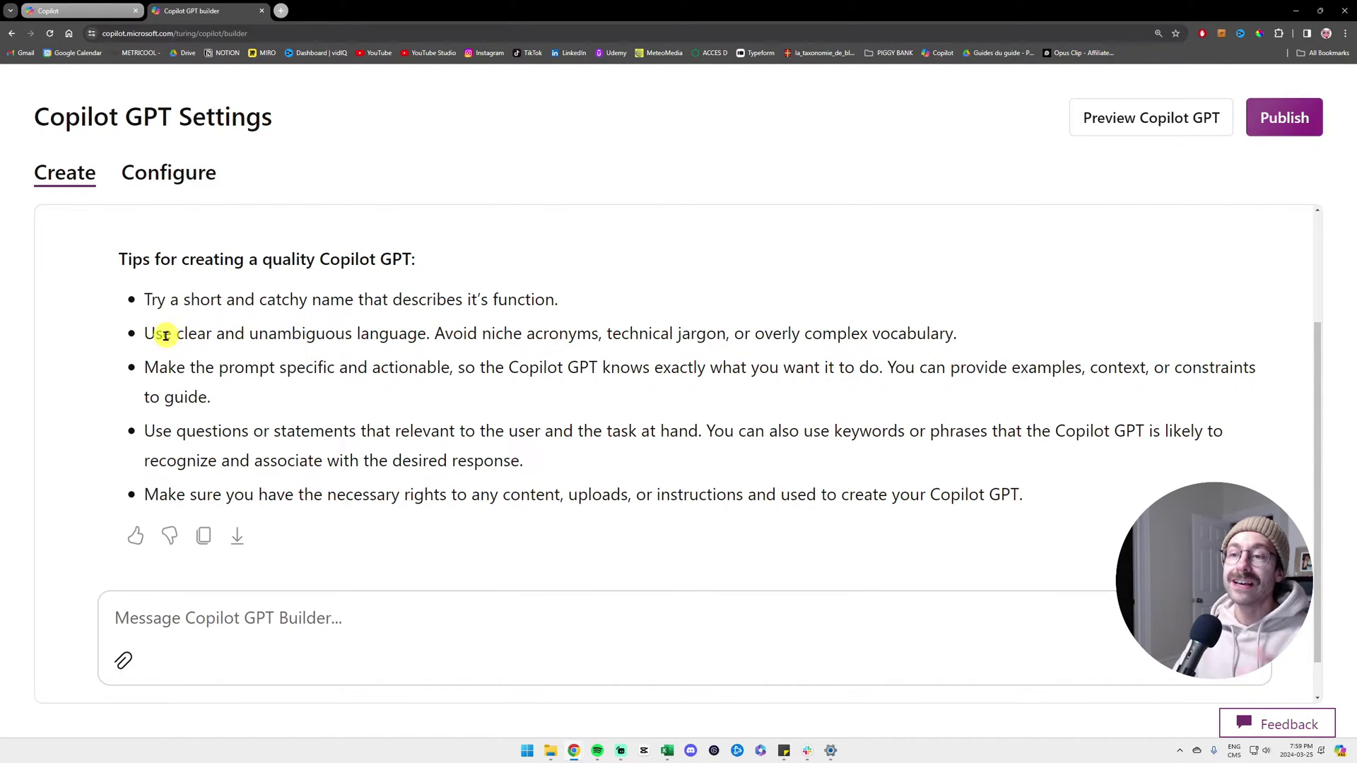
drag(145, 334, 349, 334)
click(326, 334)
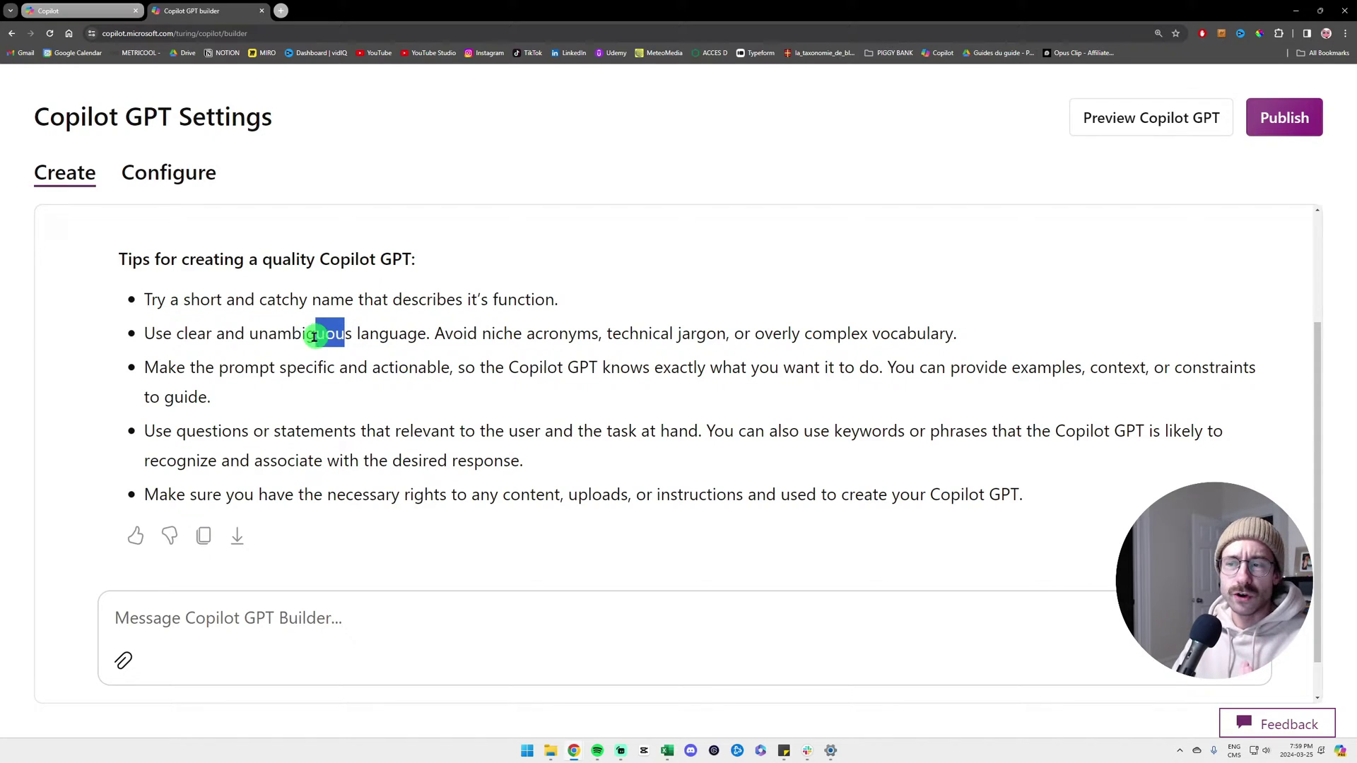
double_click(283, 333)
click(348, 333)
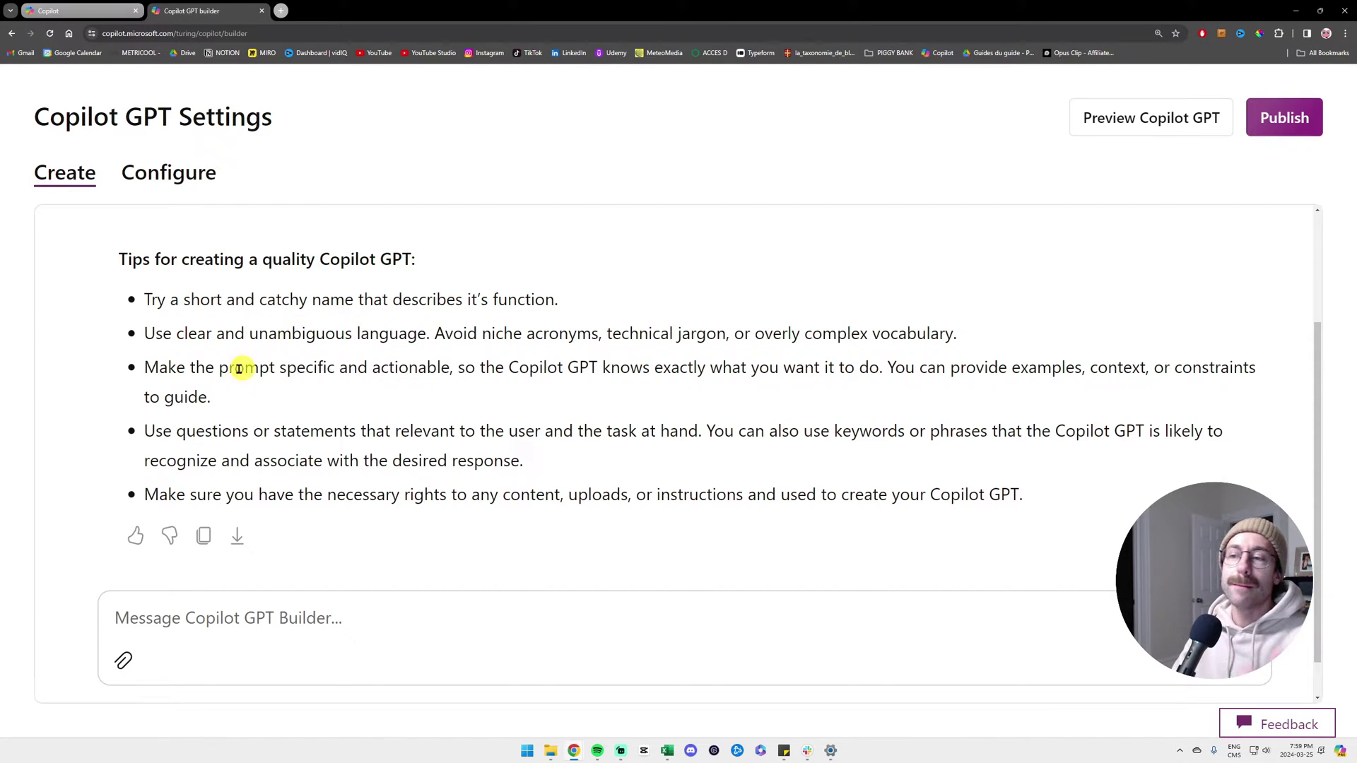
Highlight the third tip about specific prompts and the fourth tip.
drag(219, 368, 406, 367)
click(399, 369)
drag(172, 431, 294, 437)
scroll(298, 437, down, 1)
drag(207, 449, 472, 449)
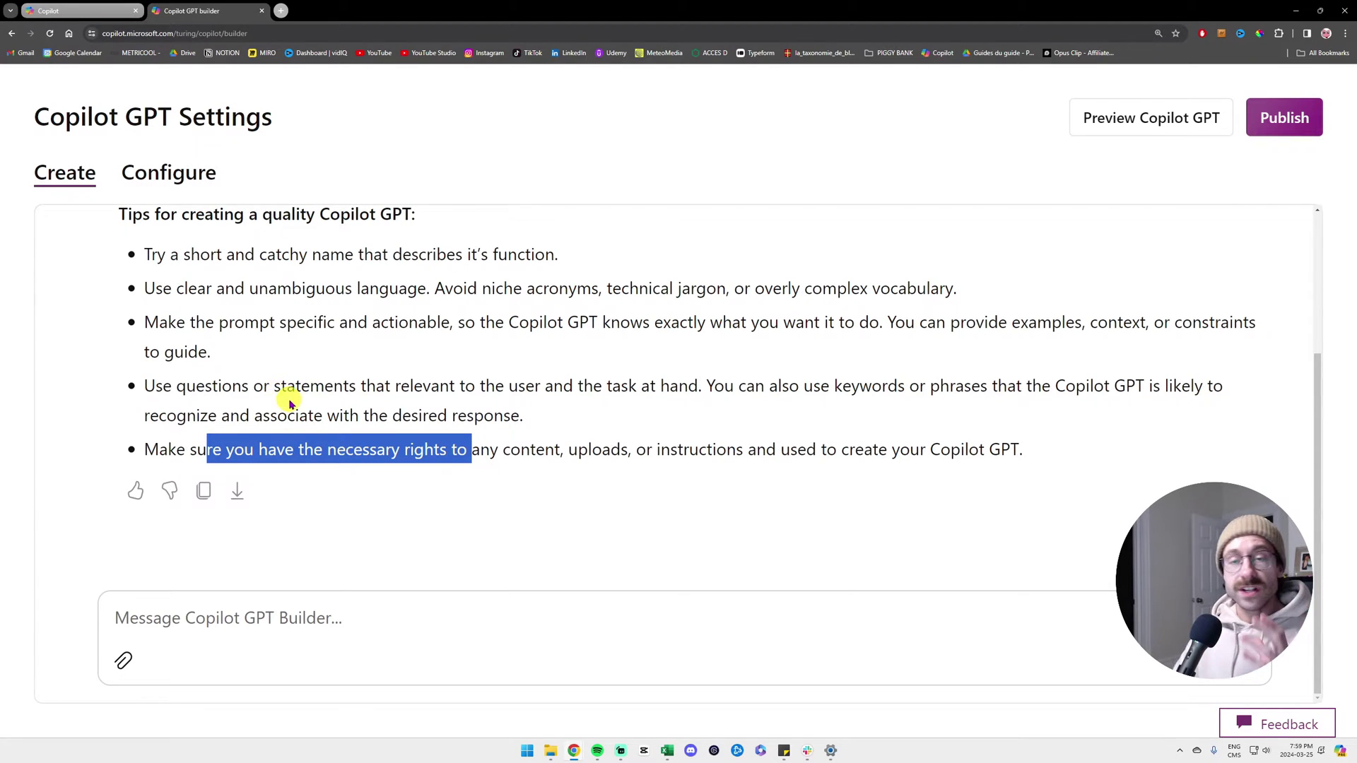
click(192, 622)
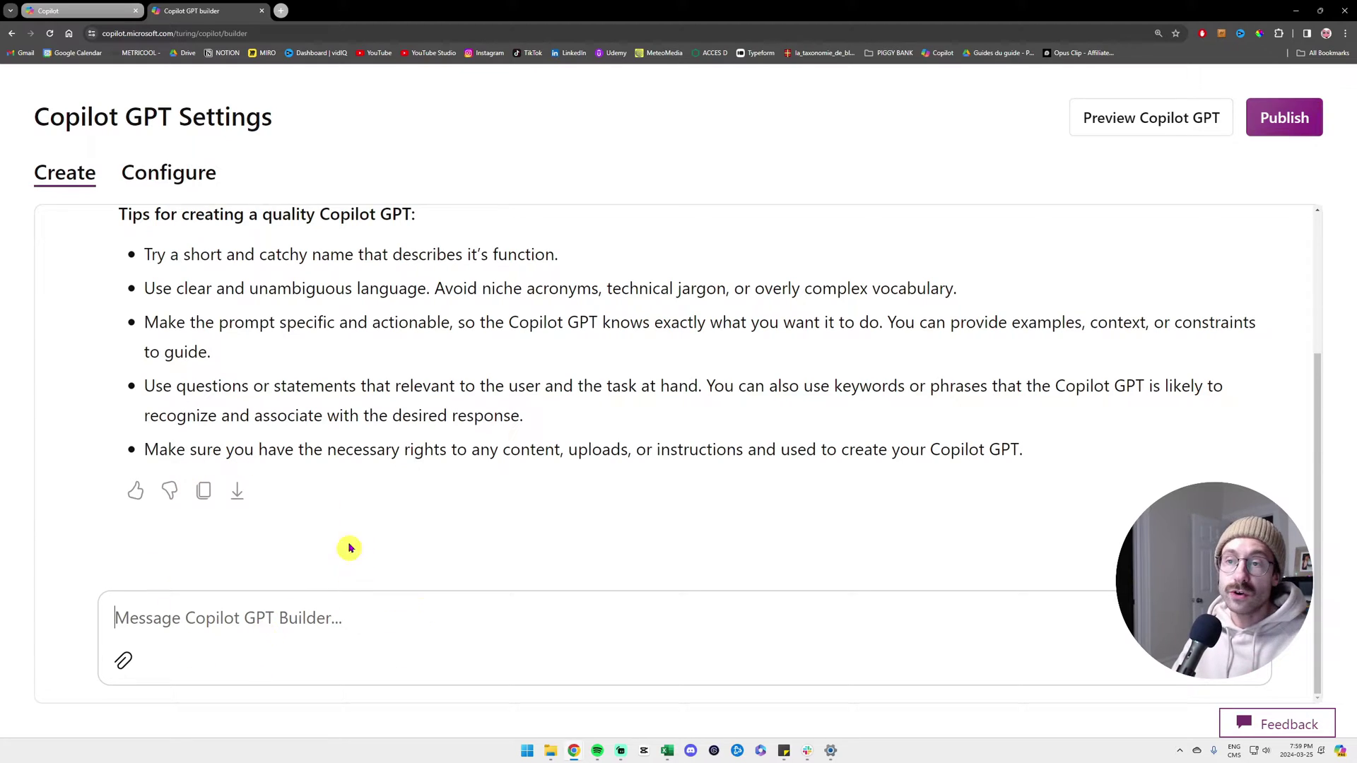
Name the GPT 'Email Generator a Professional accounting firm' and begin its description 'This GPT will help me…'.
click(190, 184)
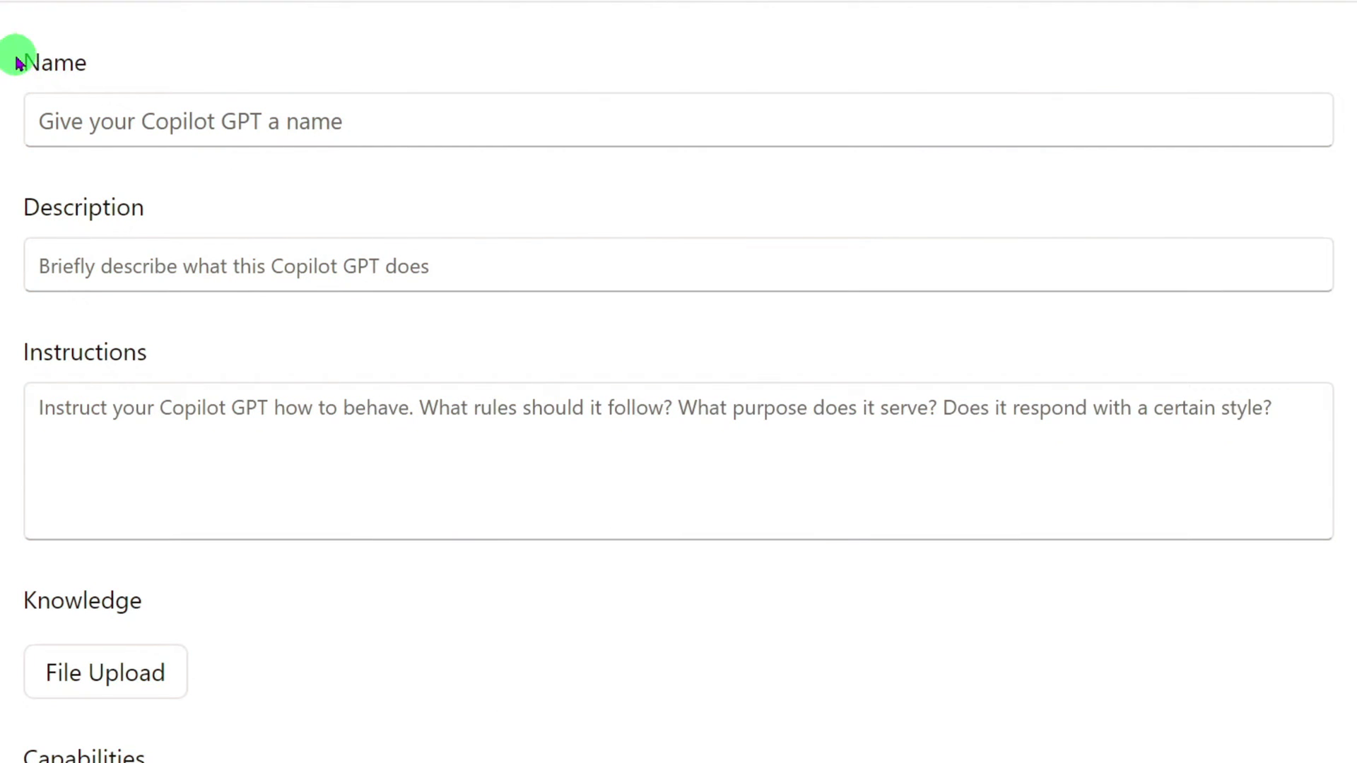
drag(264, 235, 311, 240)
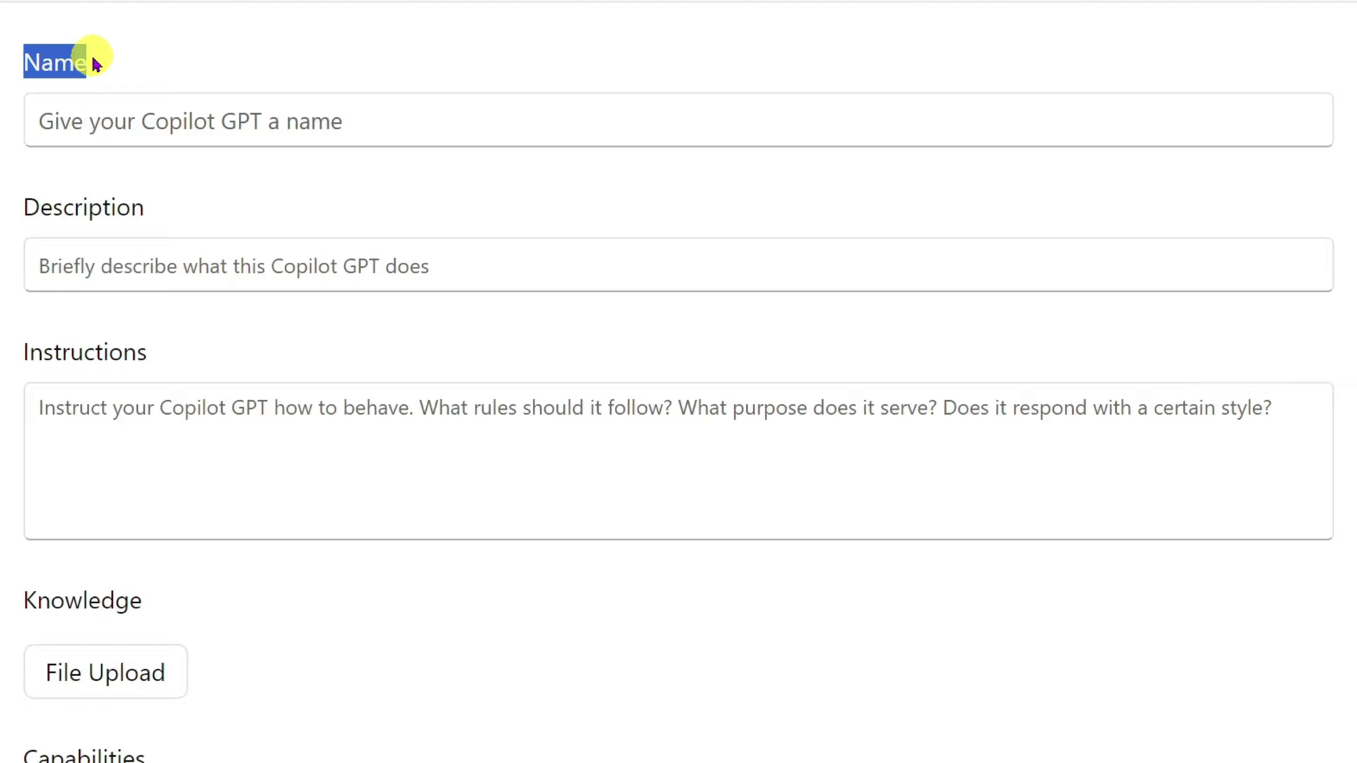
click(146, 108)
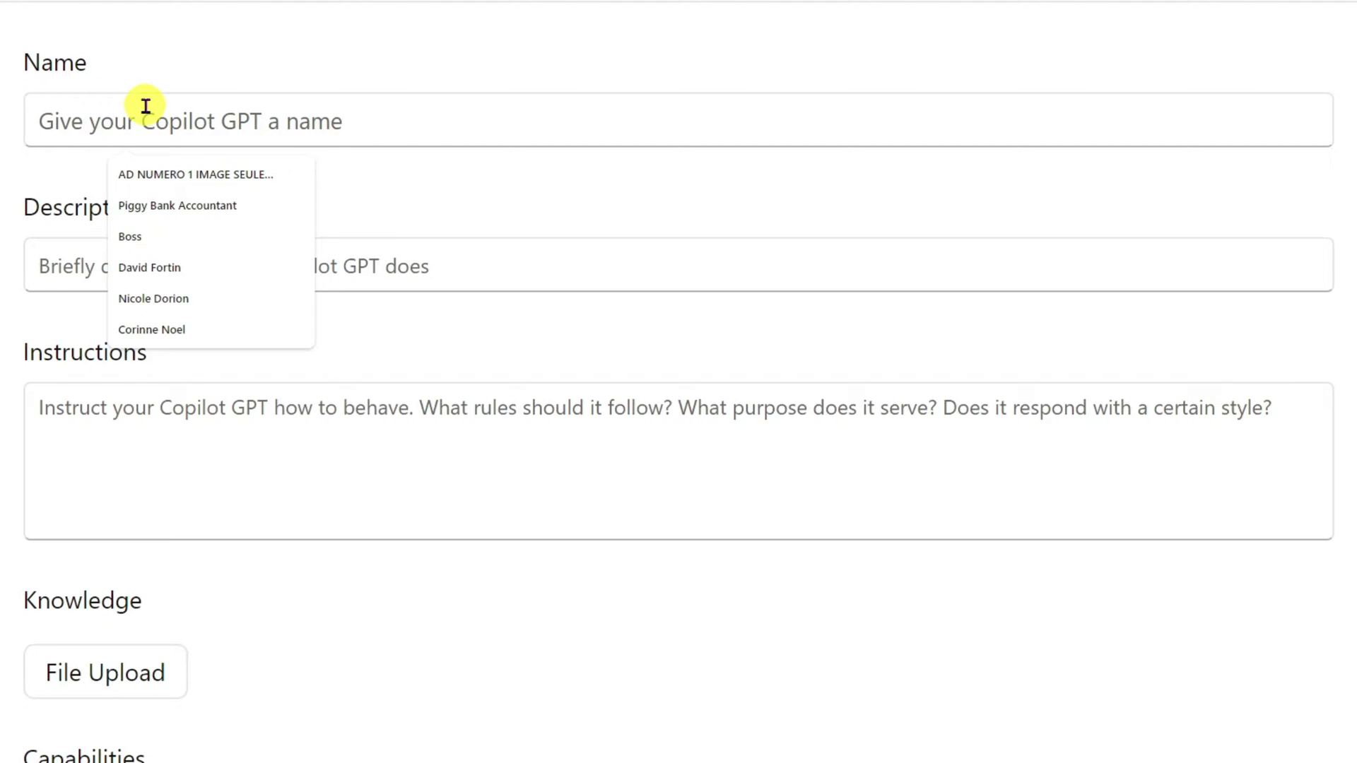
key(Escape)
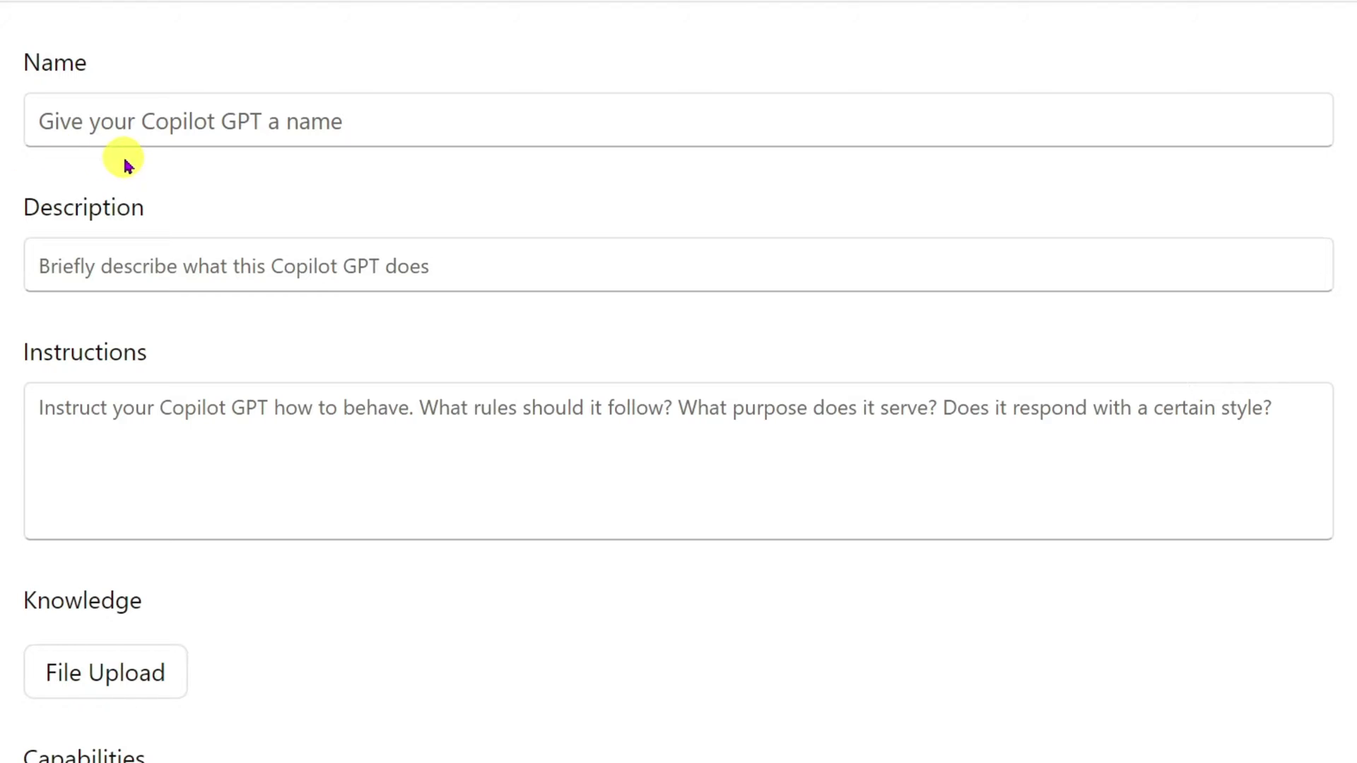
click(185, 105)
text(T)
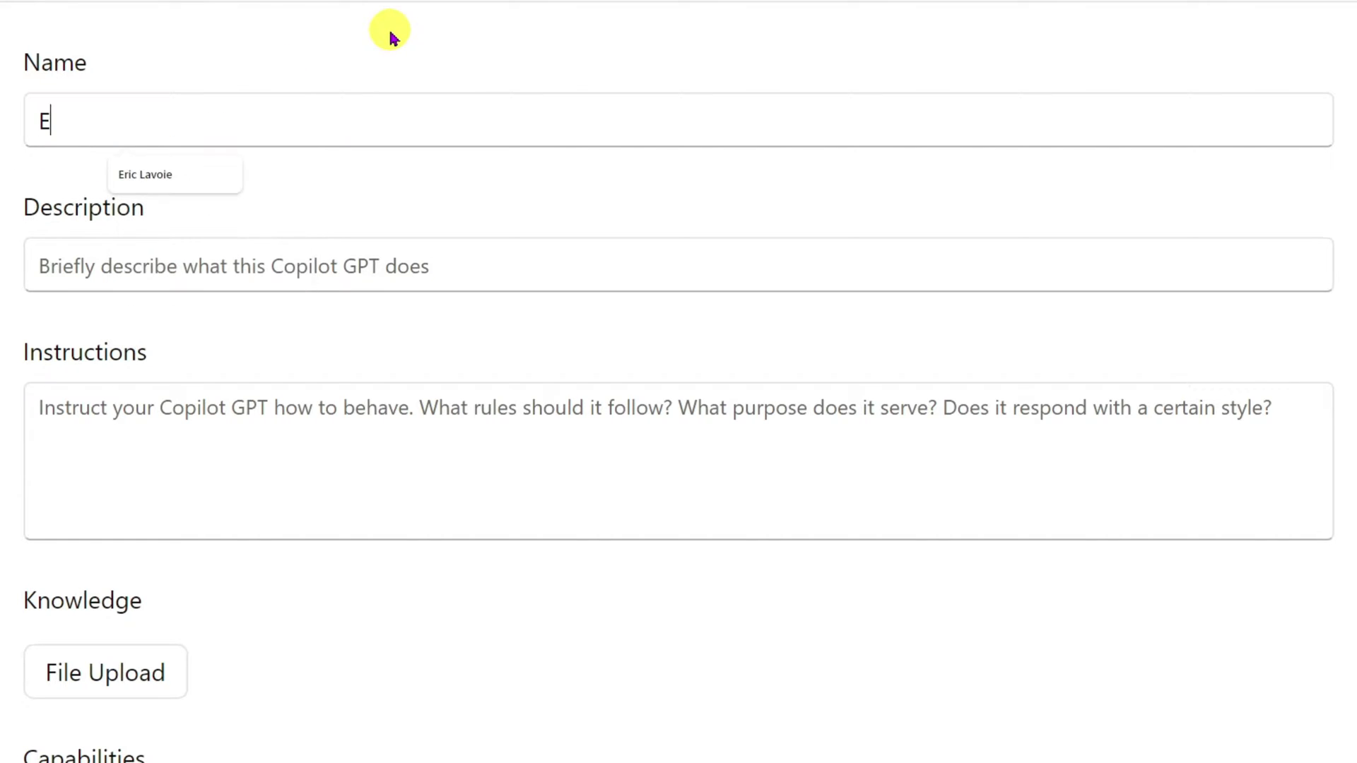
text(mail Generato for)
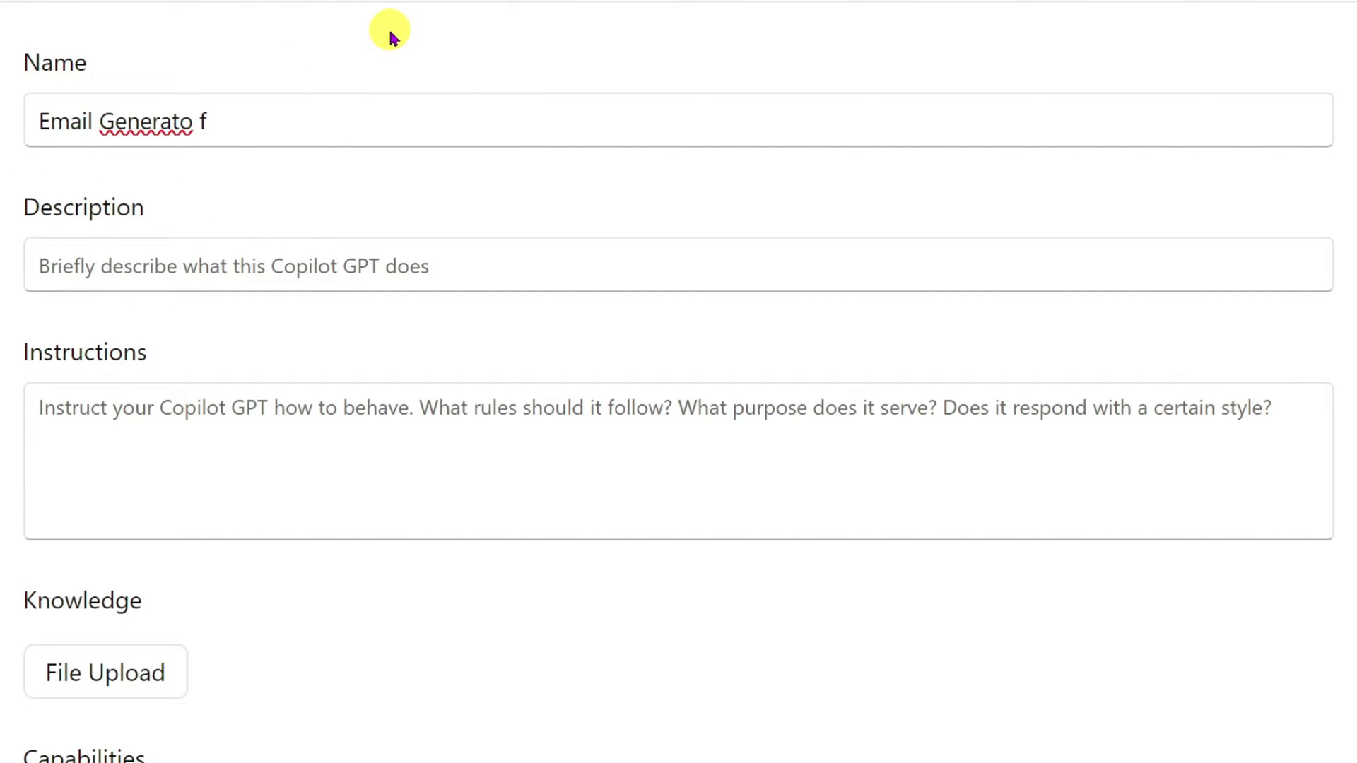
key(BackSpace)
key(BackSpace)
text(r a Professionnal )
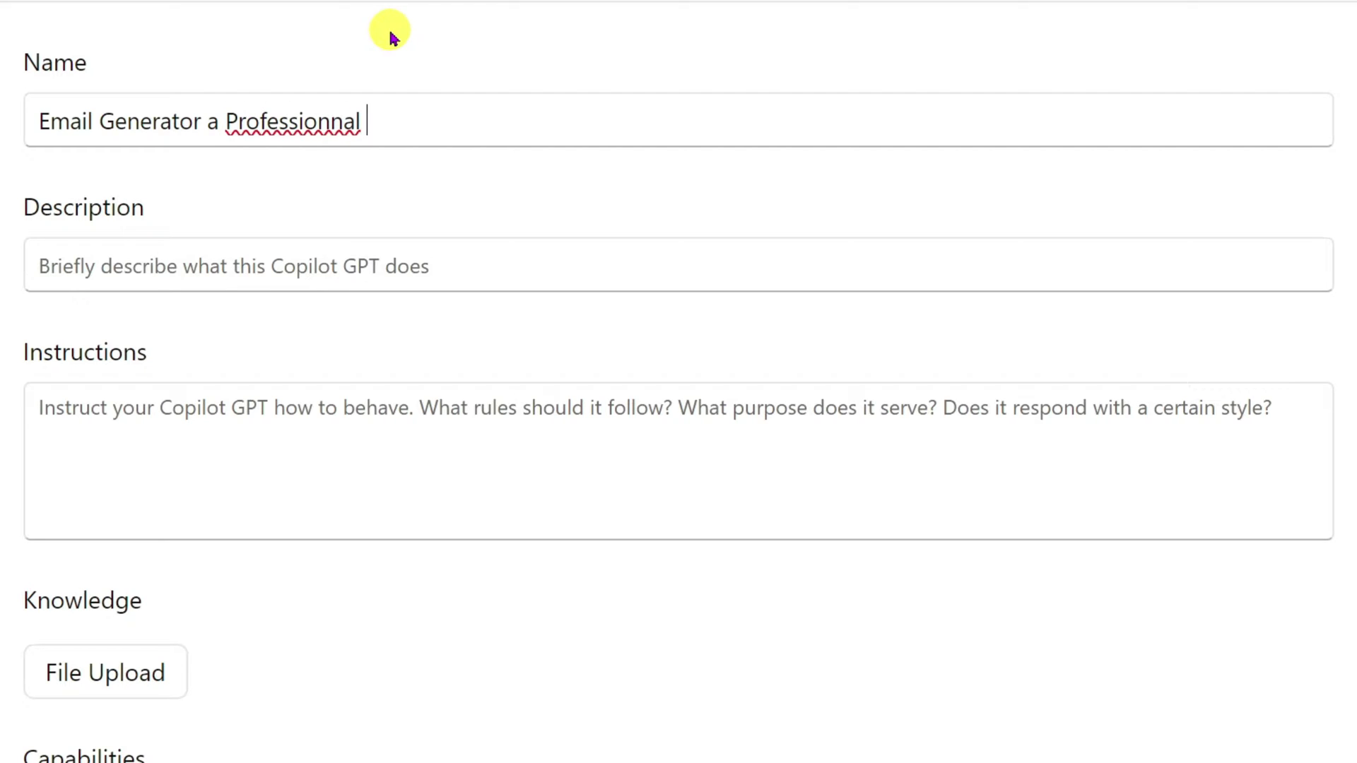
text(accounting firm)
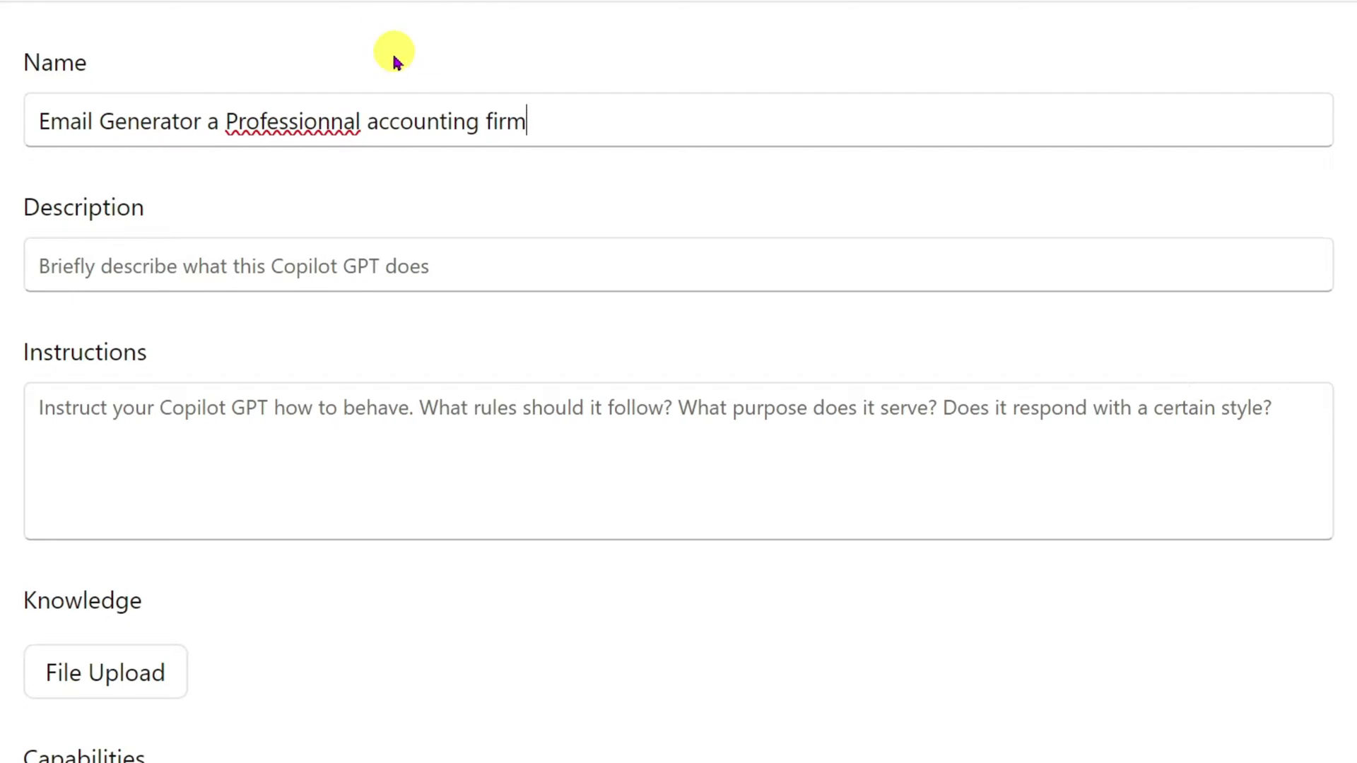
click(339, 124)
key(BackSpace)
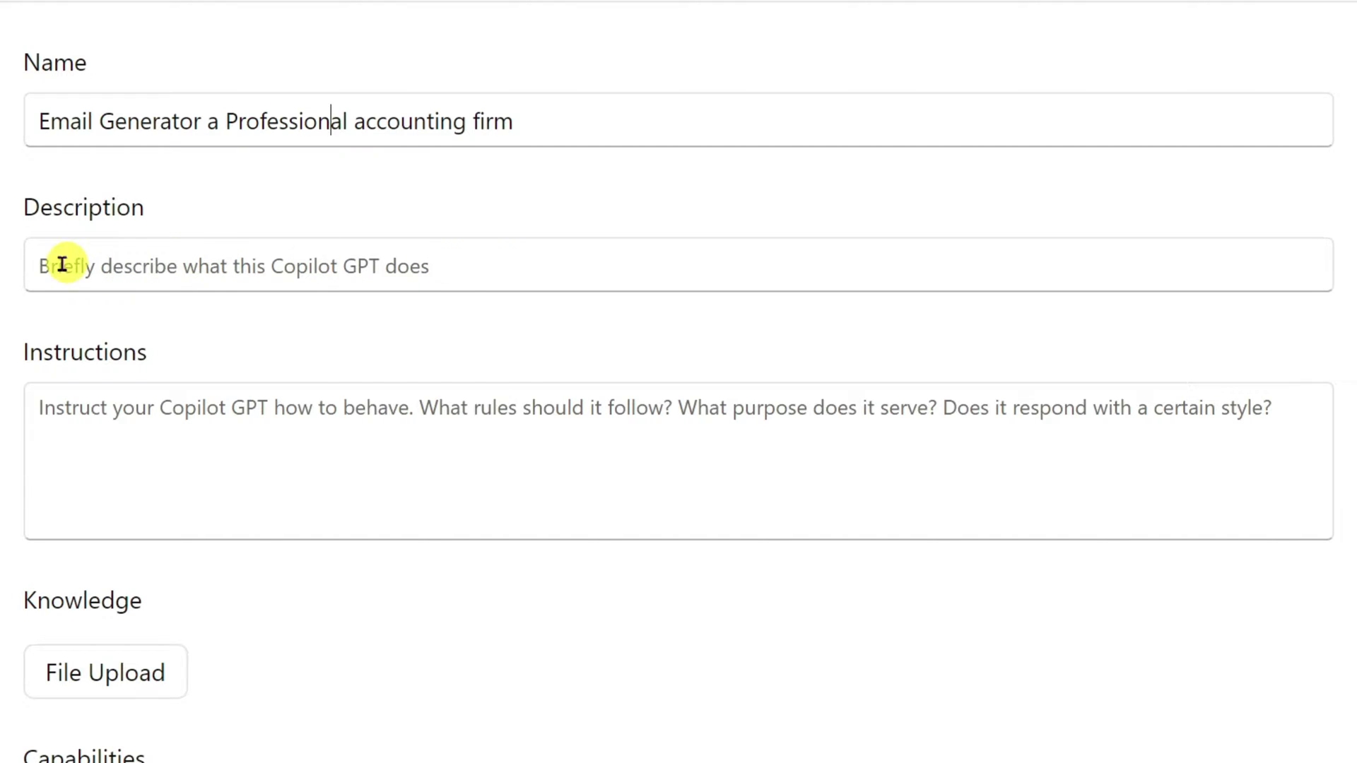
click(480, 268)
text(This GPT wi)
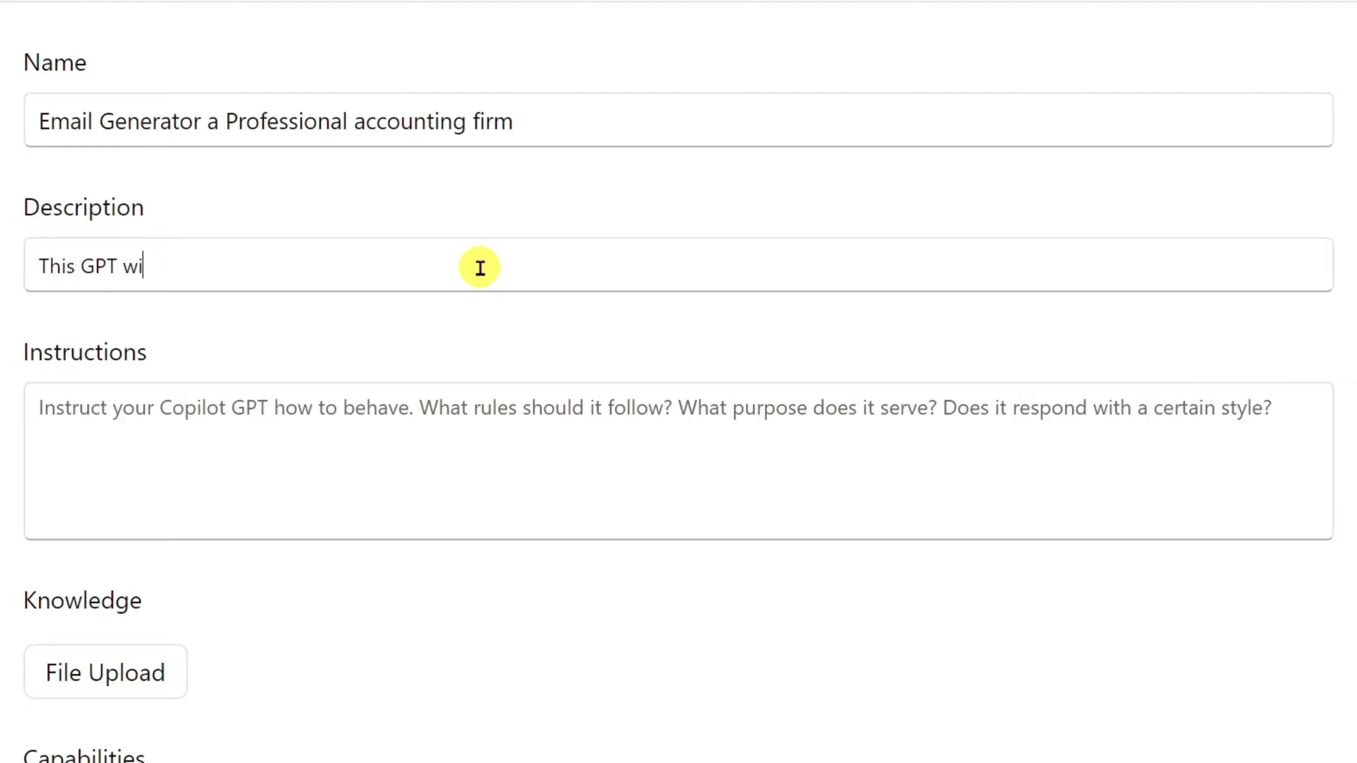
text(ll hel pme draft professional emails for professional accounting firm clients)
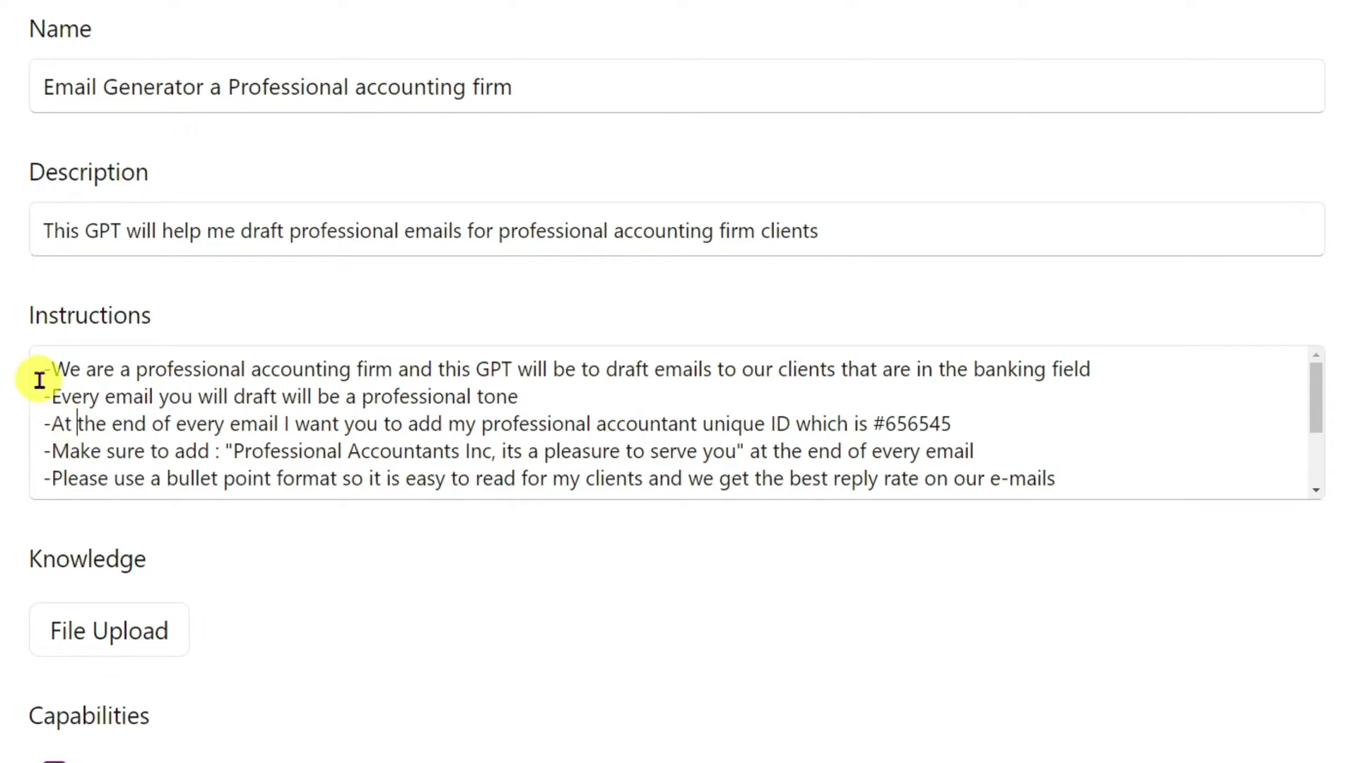
drag(51, 369, 1092, 362)
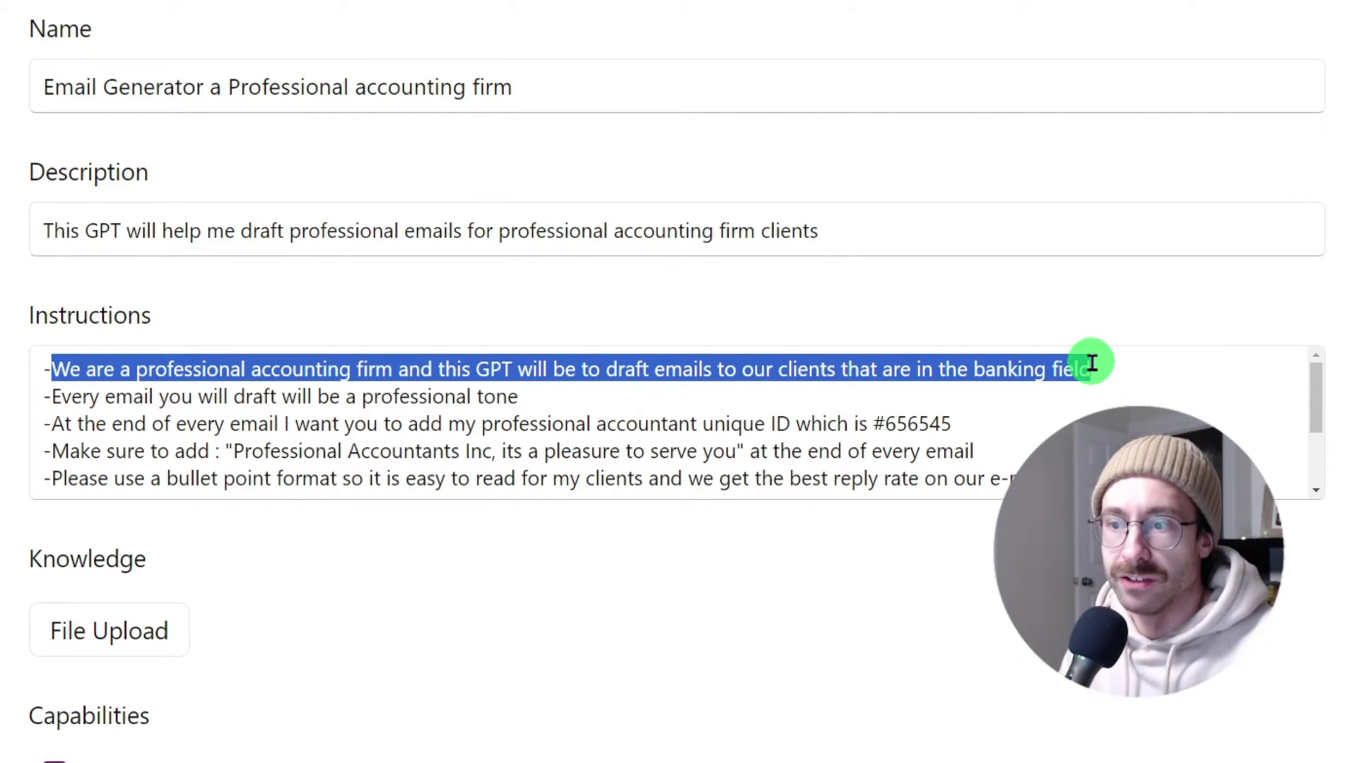
drag(53, 395, 518, 401)
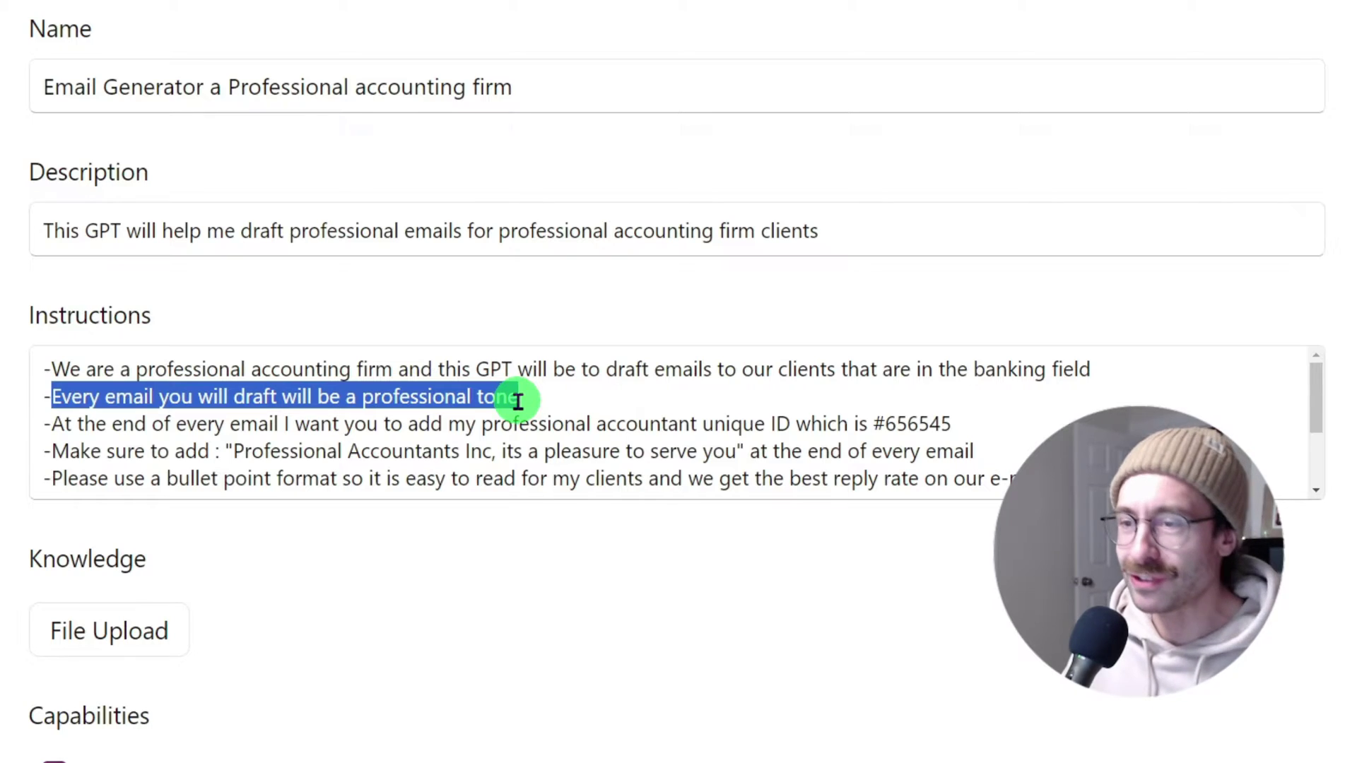
drag(519, 401, 518, 401)
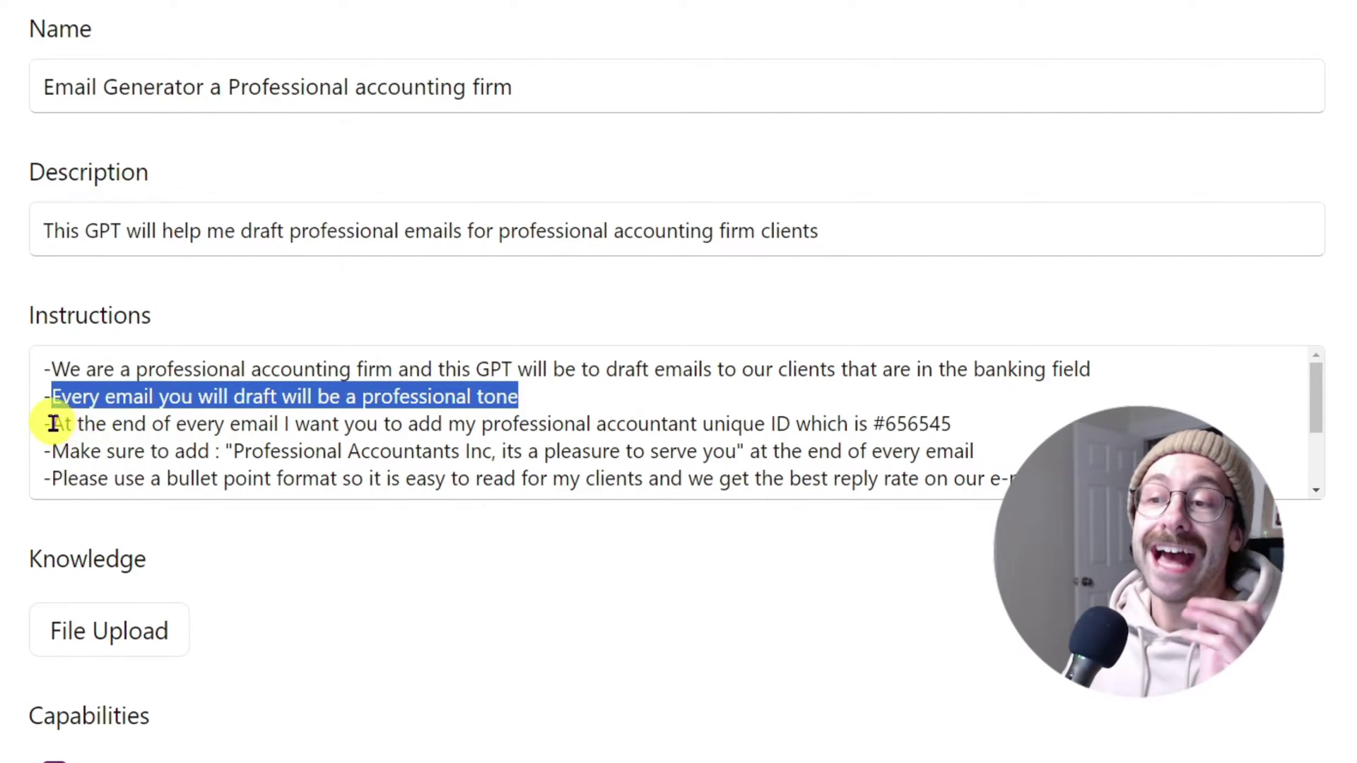
drag(53, 425, 976, 432)
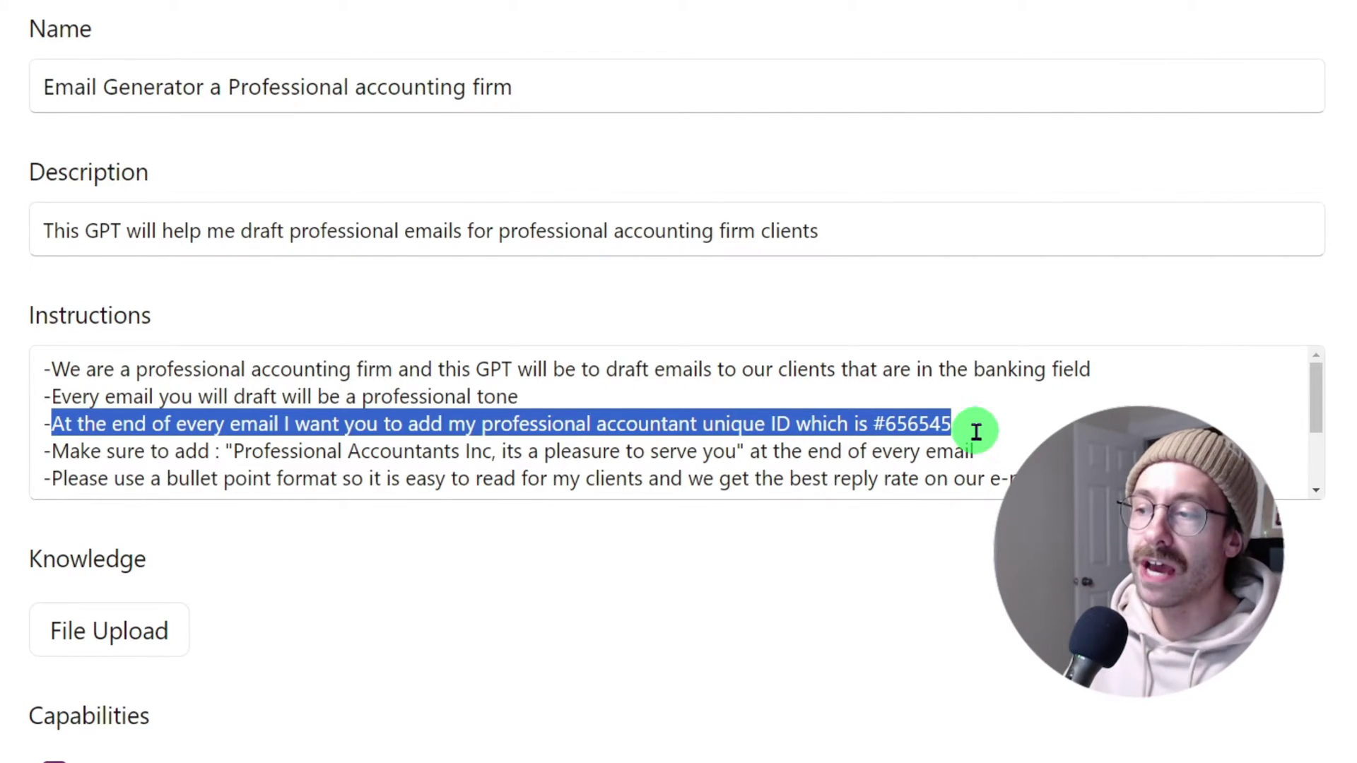
click(66, 457)
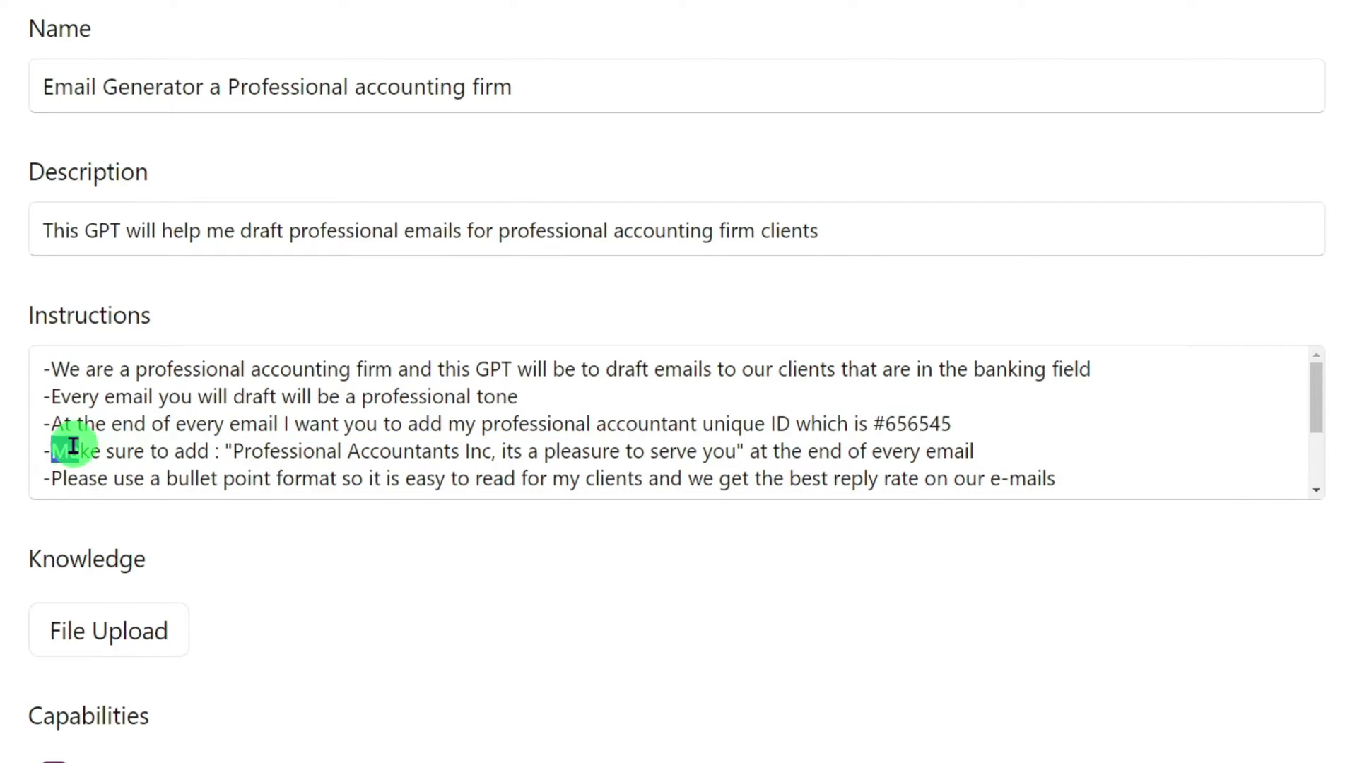
drag(51, 460, 991, 452)
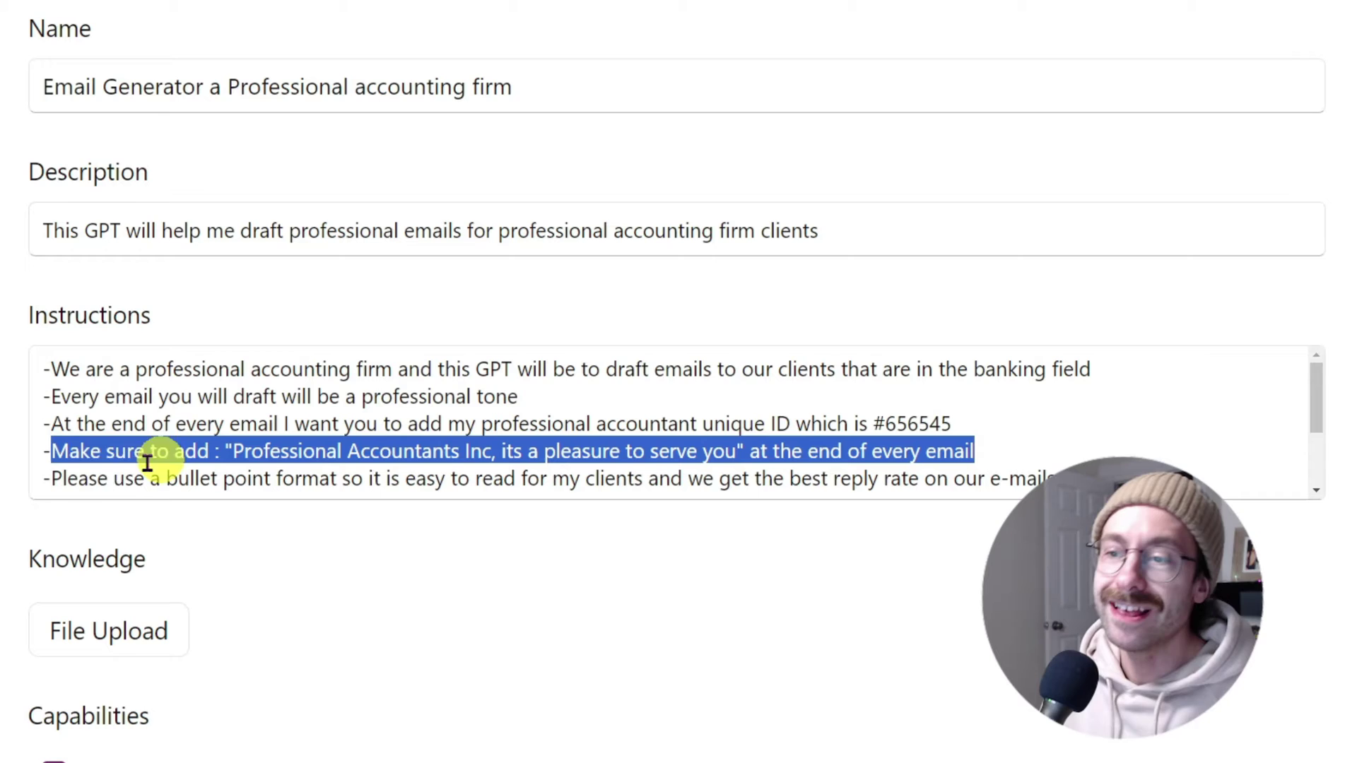
drag(36, 476, 1091, 373)
click(1025, 379)
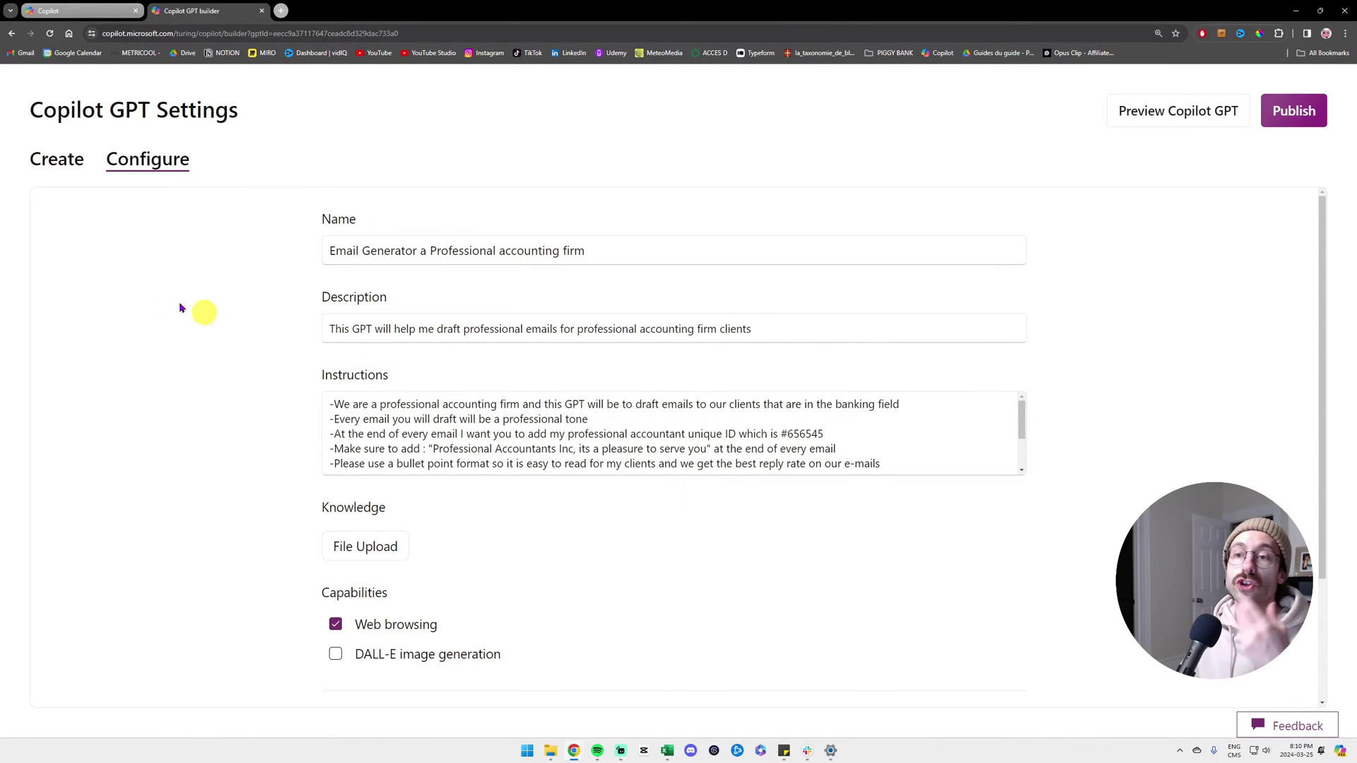
click(55, 158)
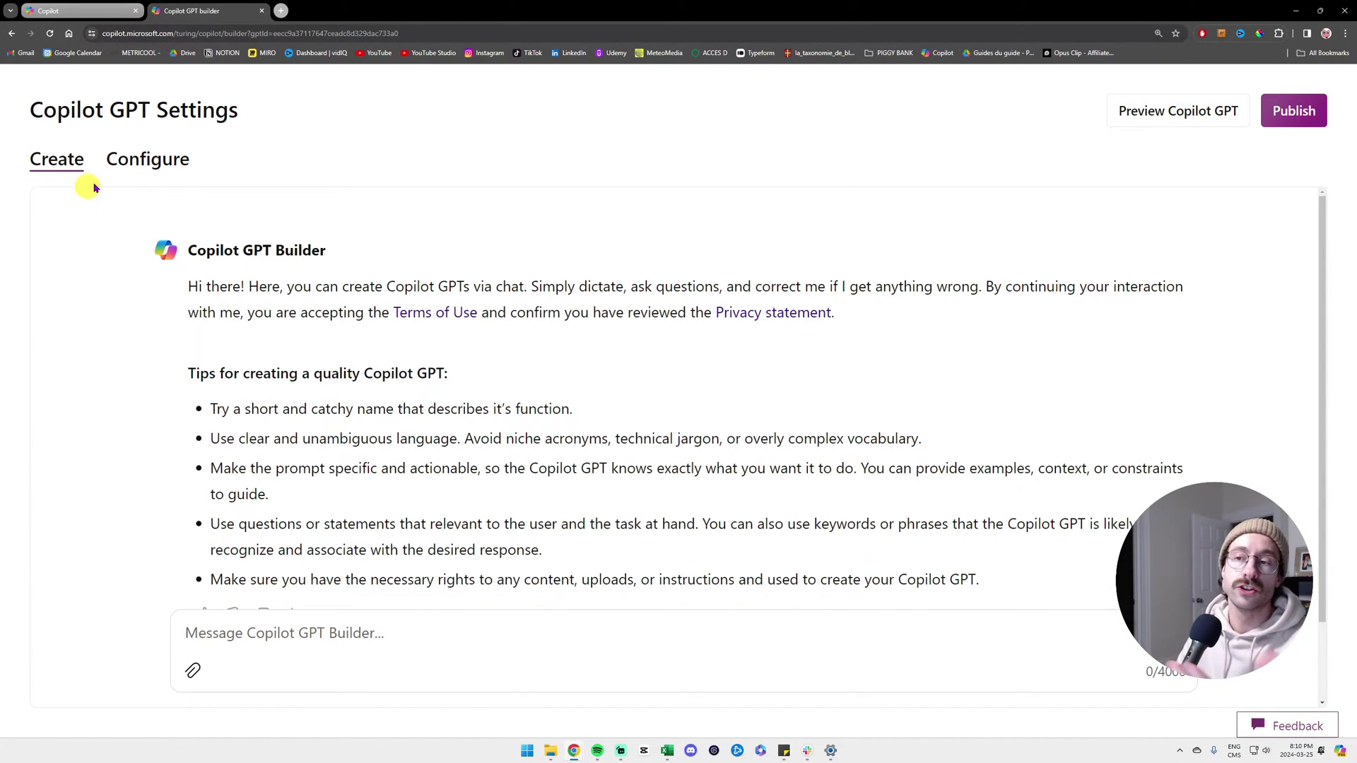
click(117, 159)
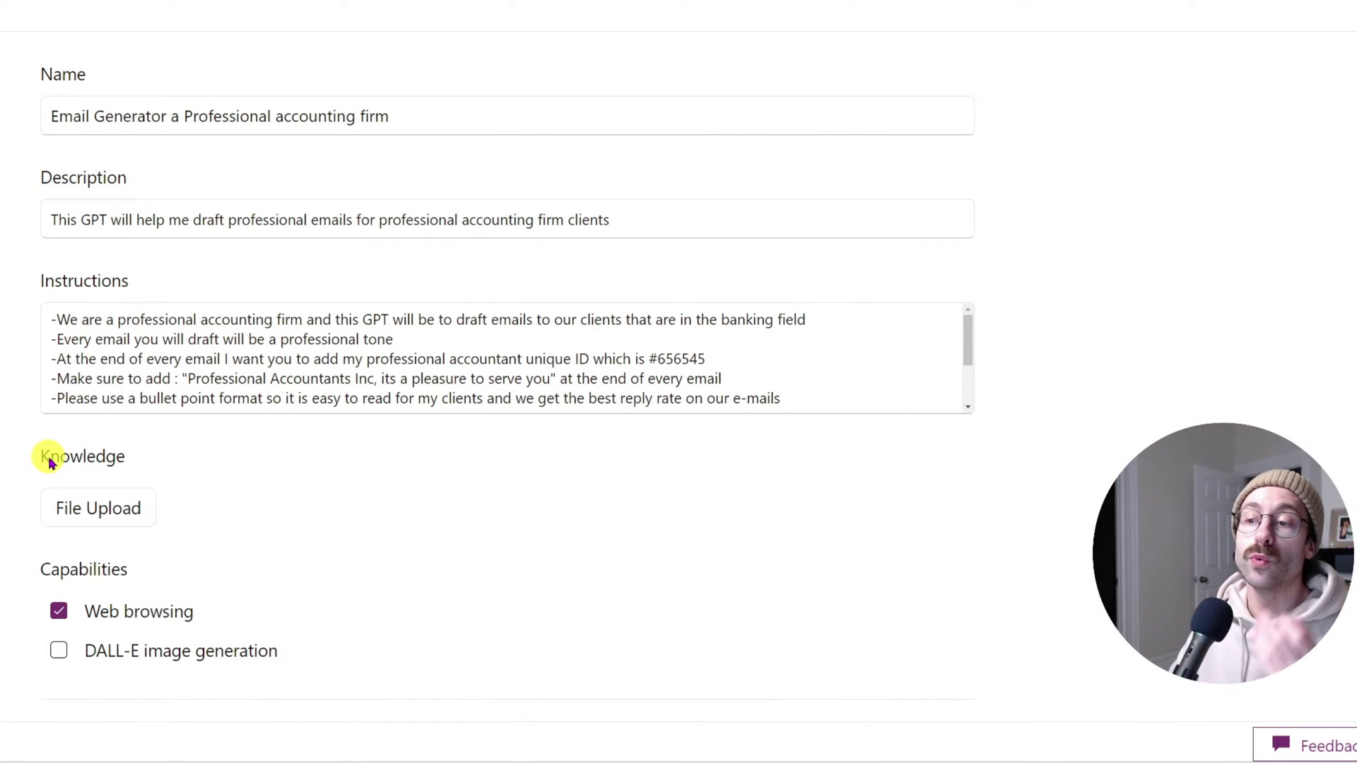
drag(41, 457, 139, 463)
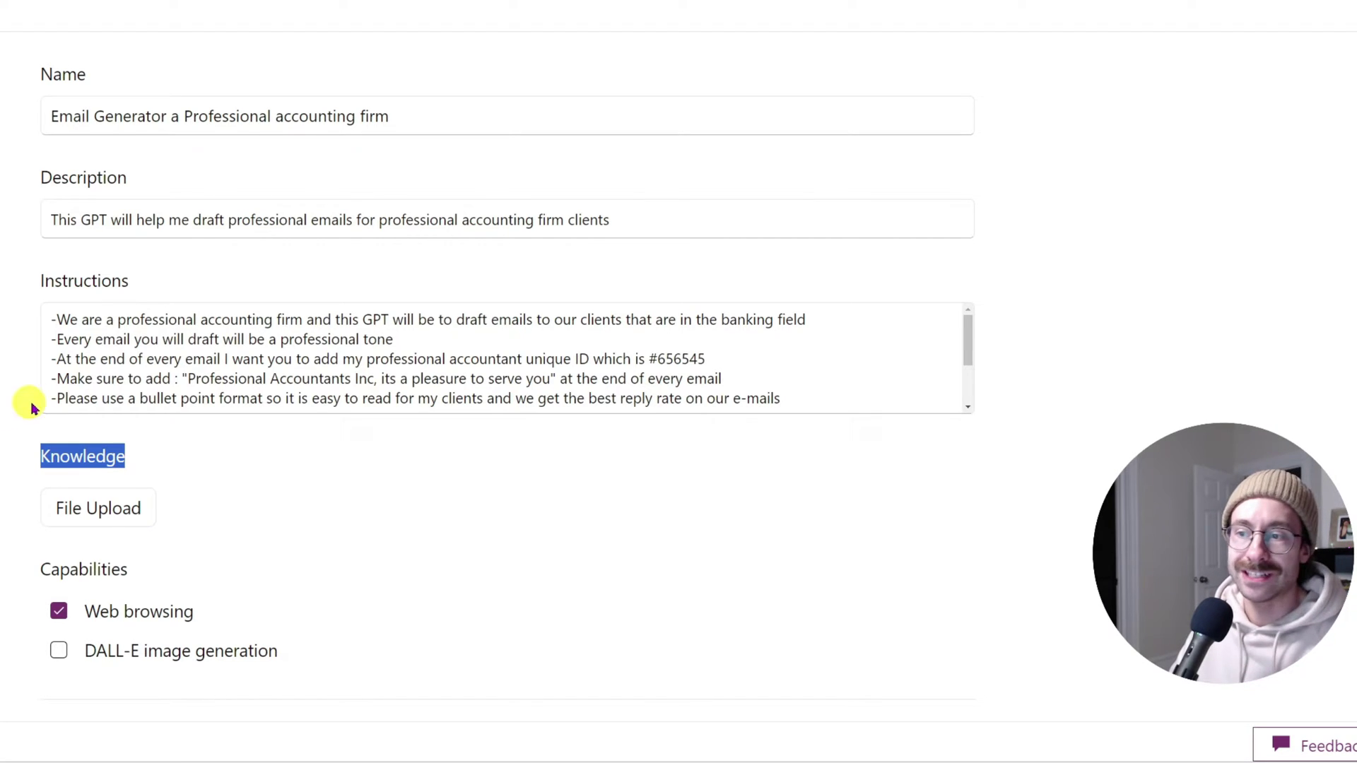
drag(43, 318, 805, 397)
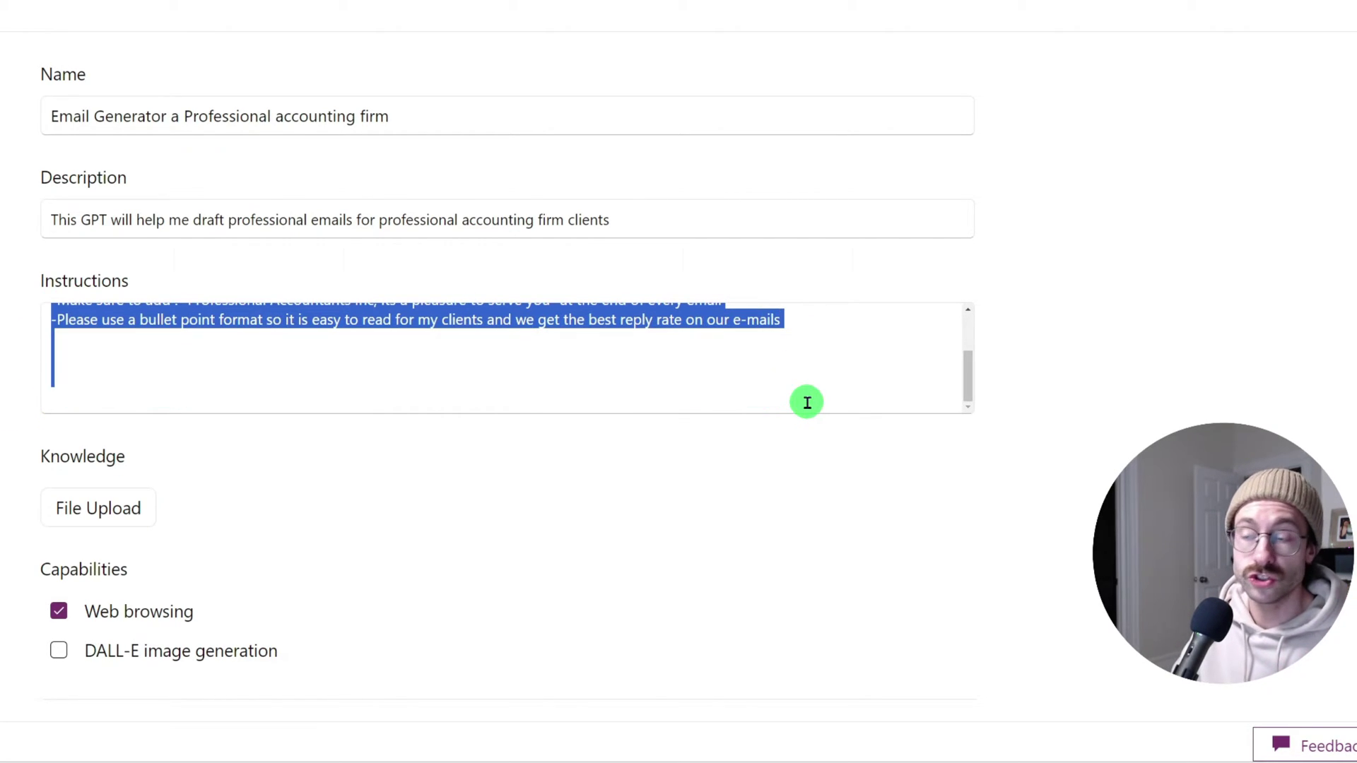
click(715, 370)
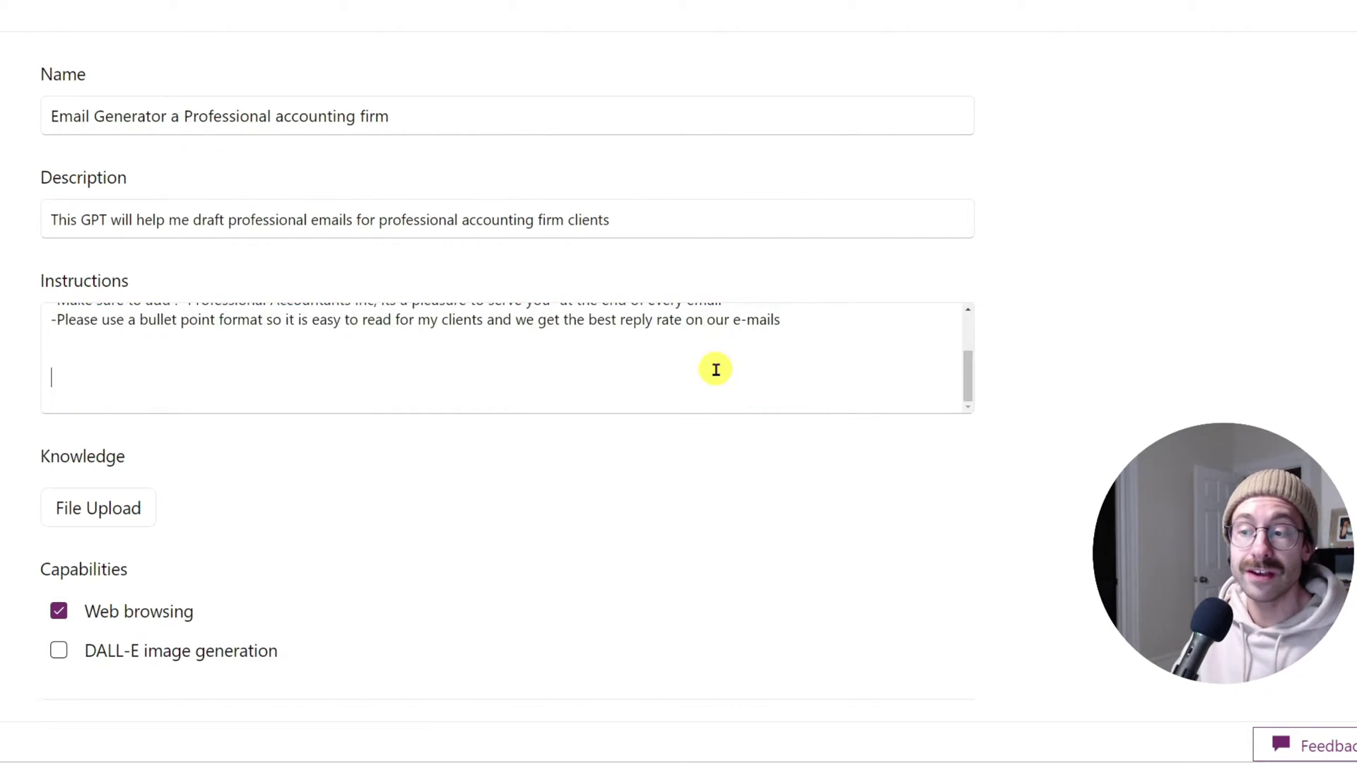
click(99, 510)
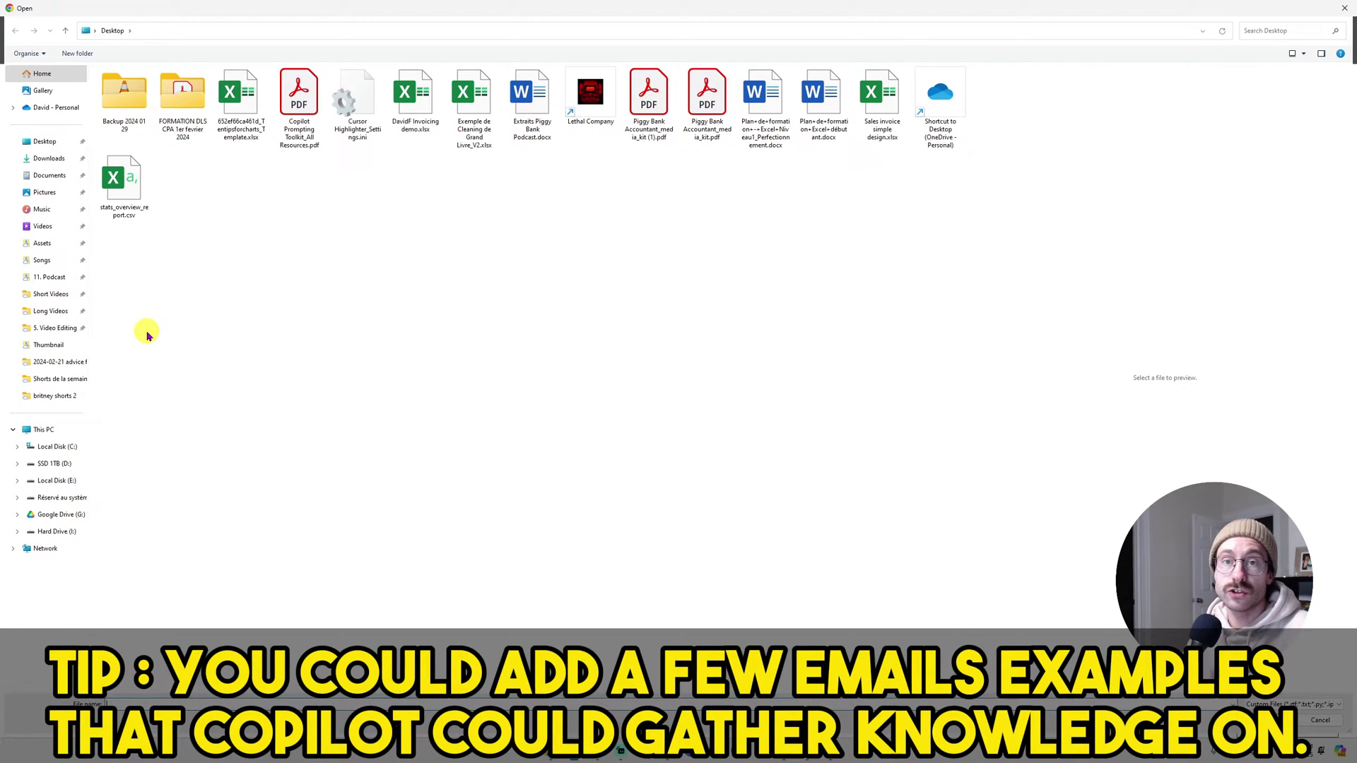
click(1344, 7)
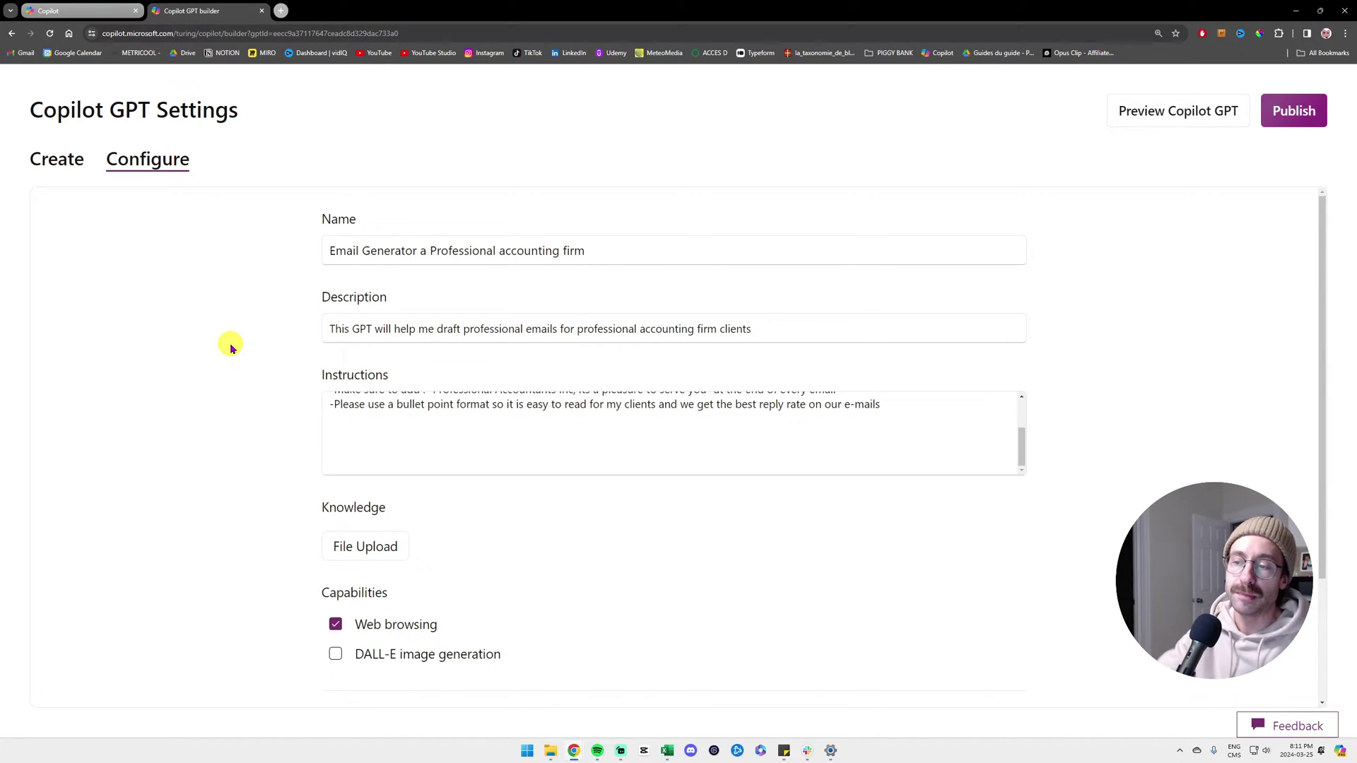
Turn the GPT's Web browsing option off and back on.
scroll(414, 404, up, 2)
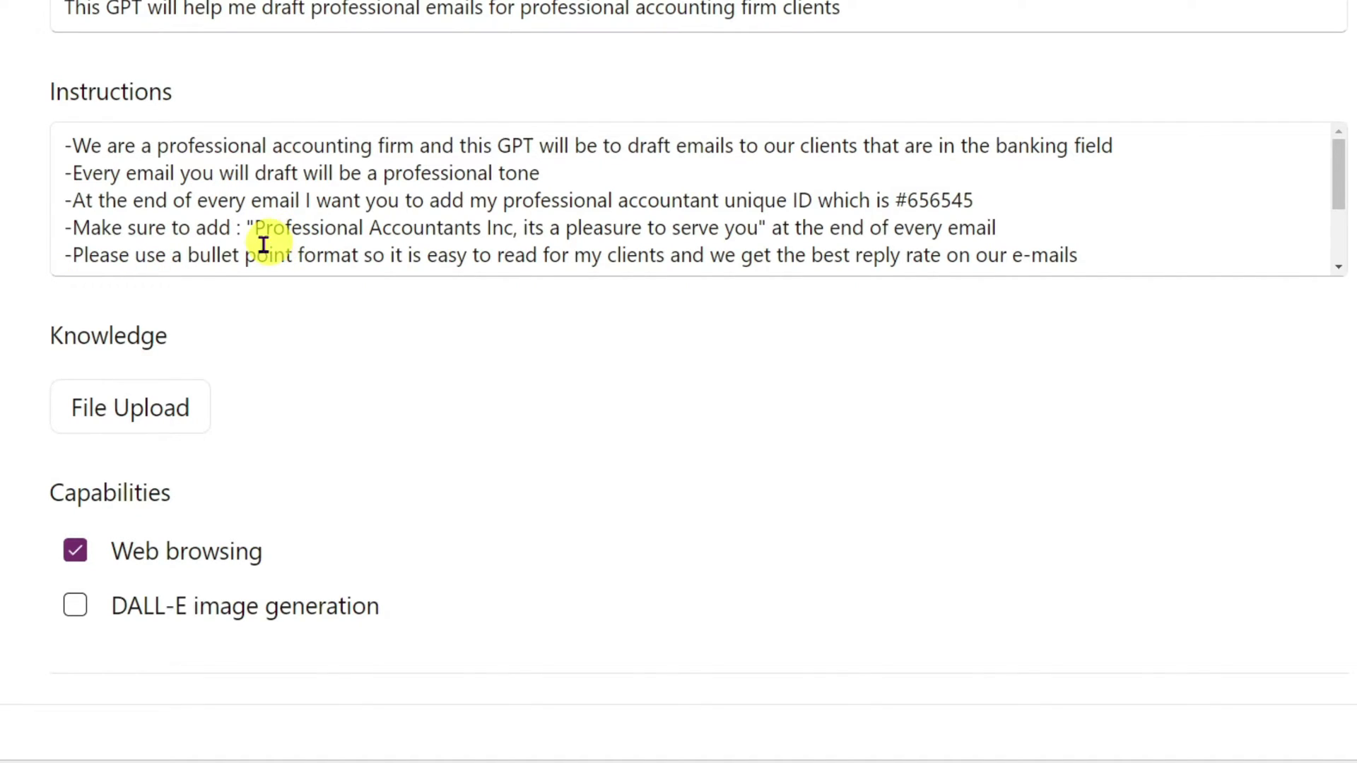
click(153, 176)
click(75, 551)
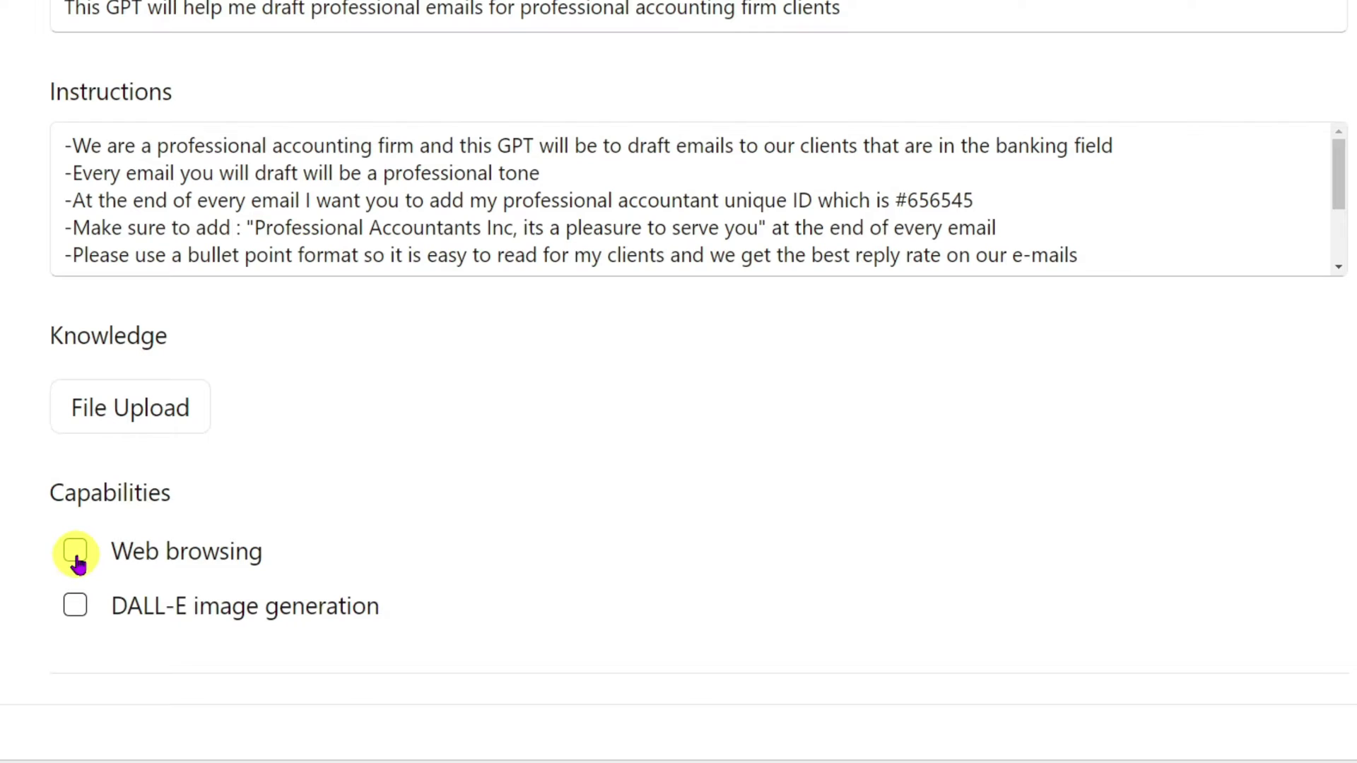
click(75, 554)
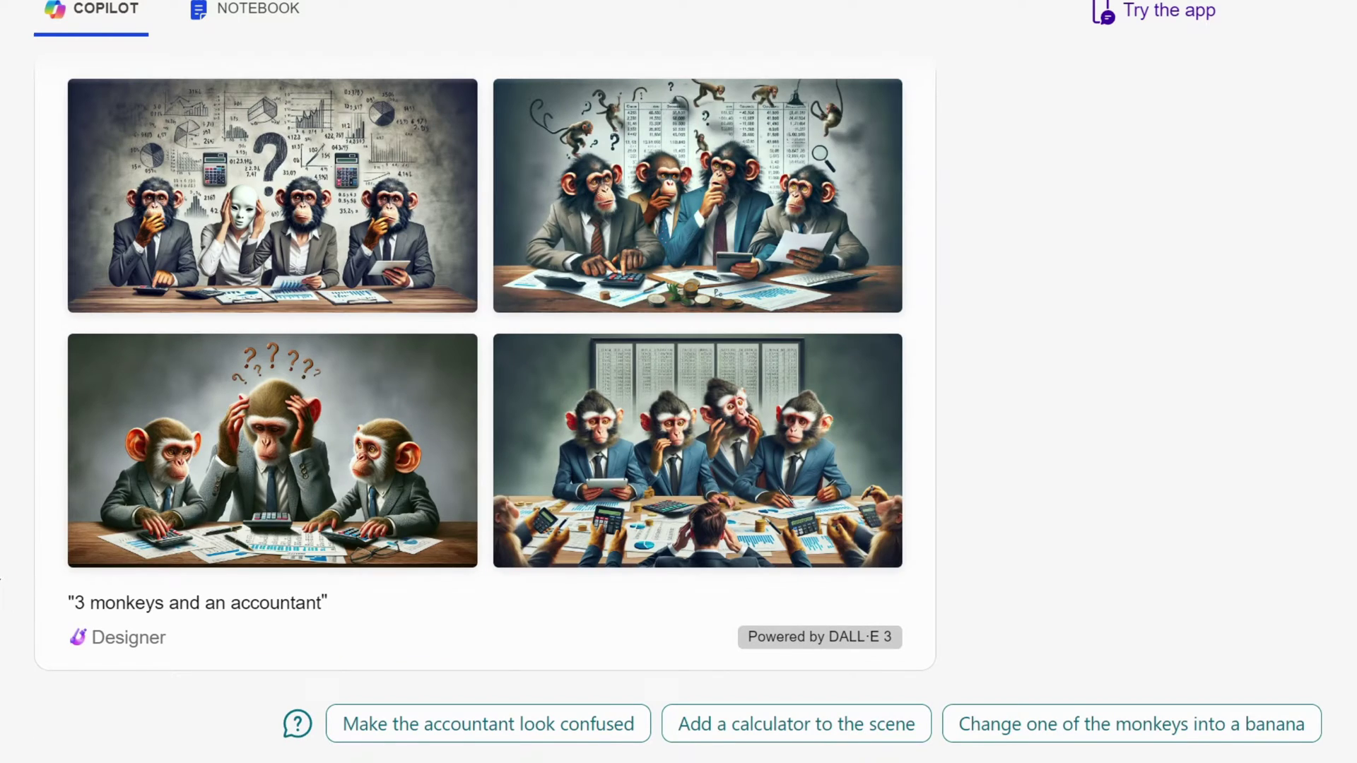
Review the DALL-E image option and publish the GPT.
click(718, 260)
click(527, 368)
click(303, 655)
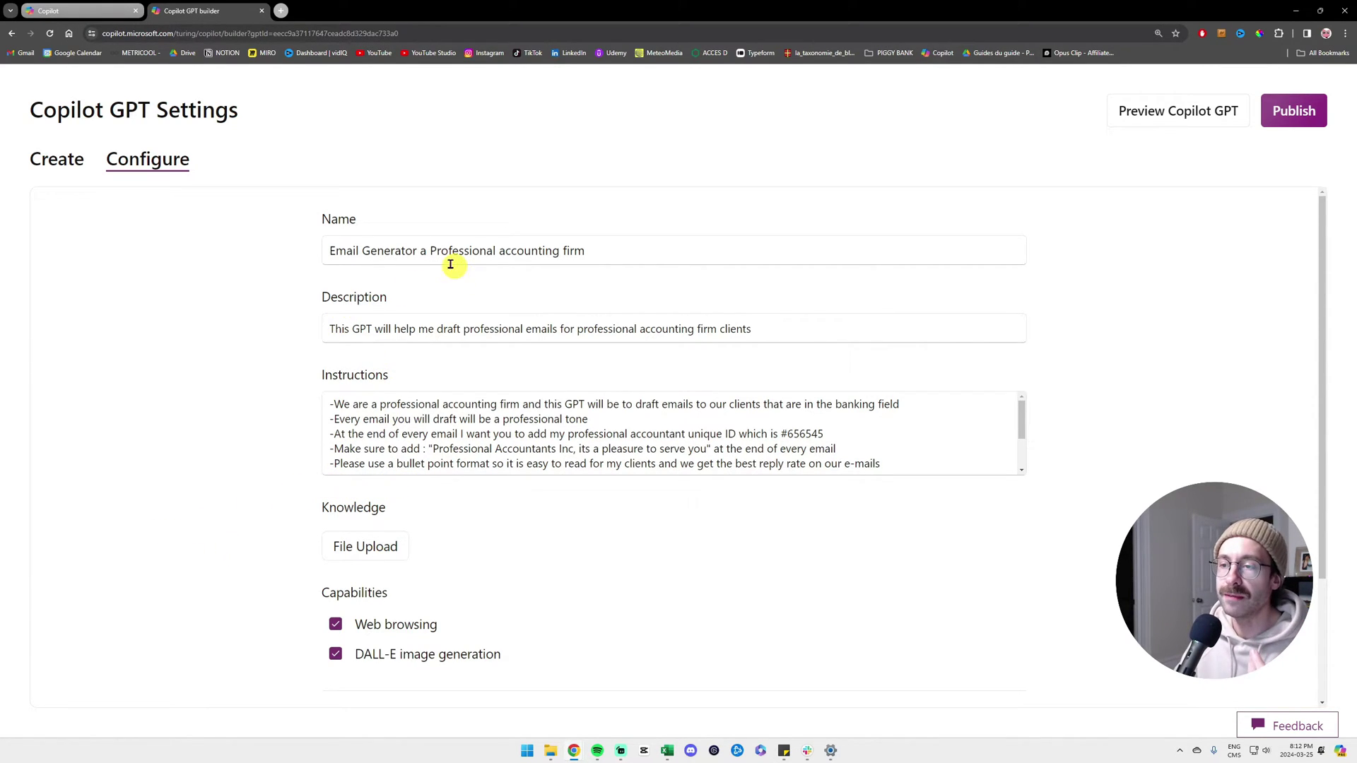
drag(430, 252, 623, 252)
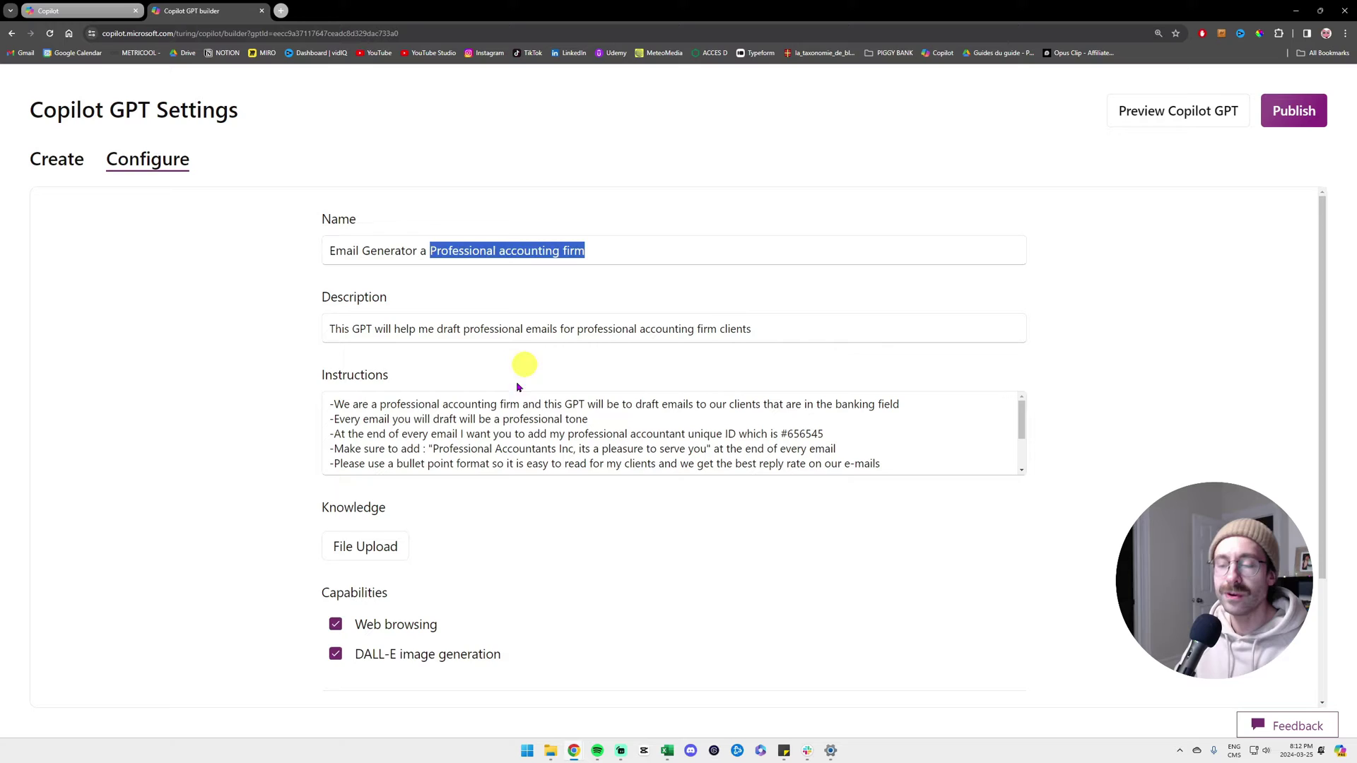
click(304, 665)
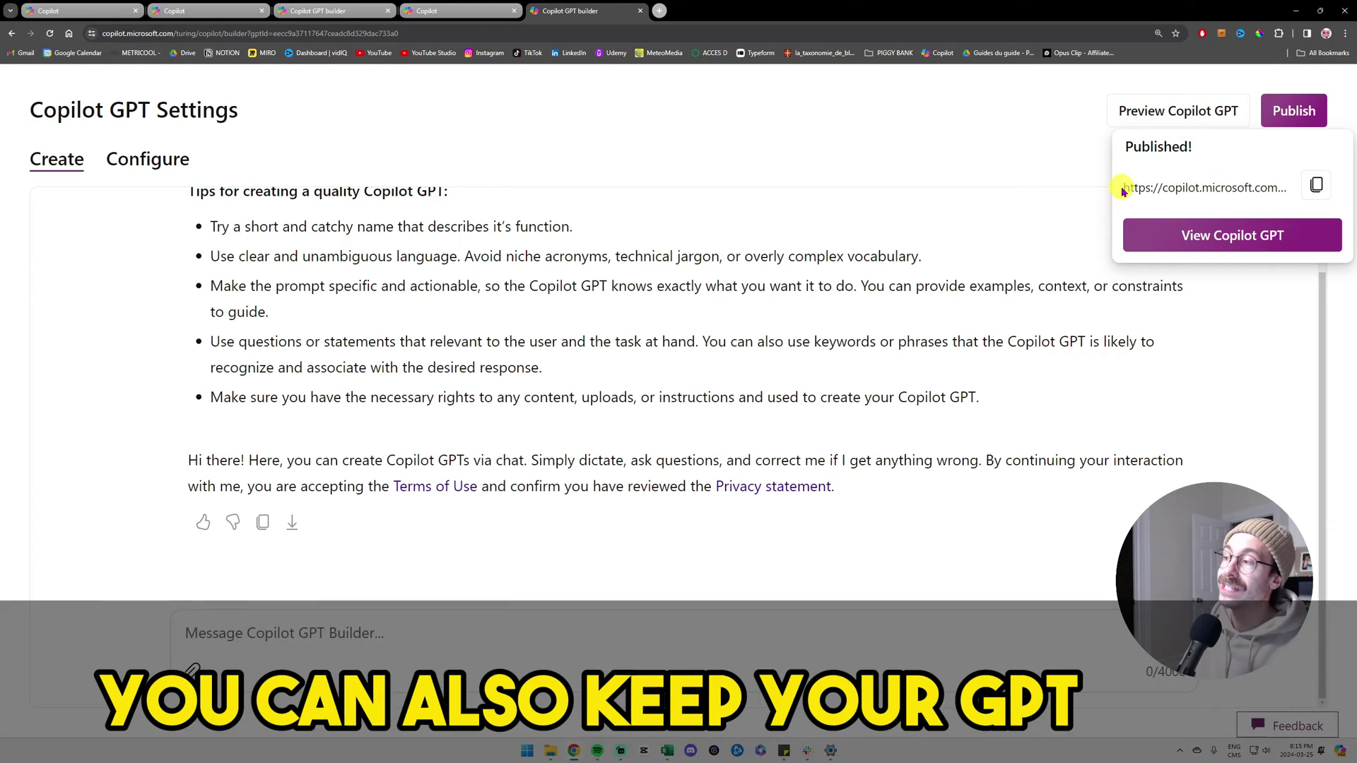
Highlight the published GPT's shareable link in the confirmation popup.
drag(1124, 188, 1251, 188)
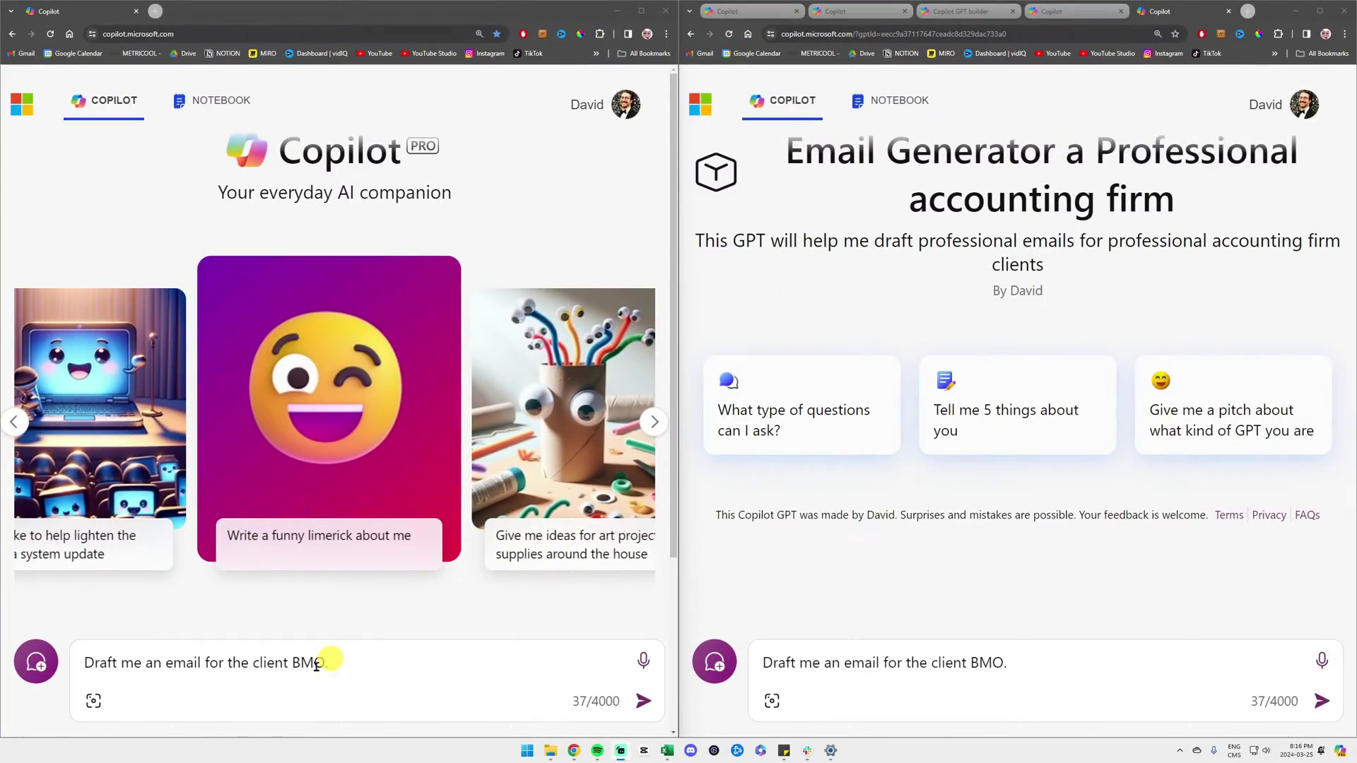
Send 'Draft me an email for the client BMO.' to both regular Copilot and the GPT.
click(625, 611)
click(879, 167)
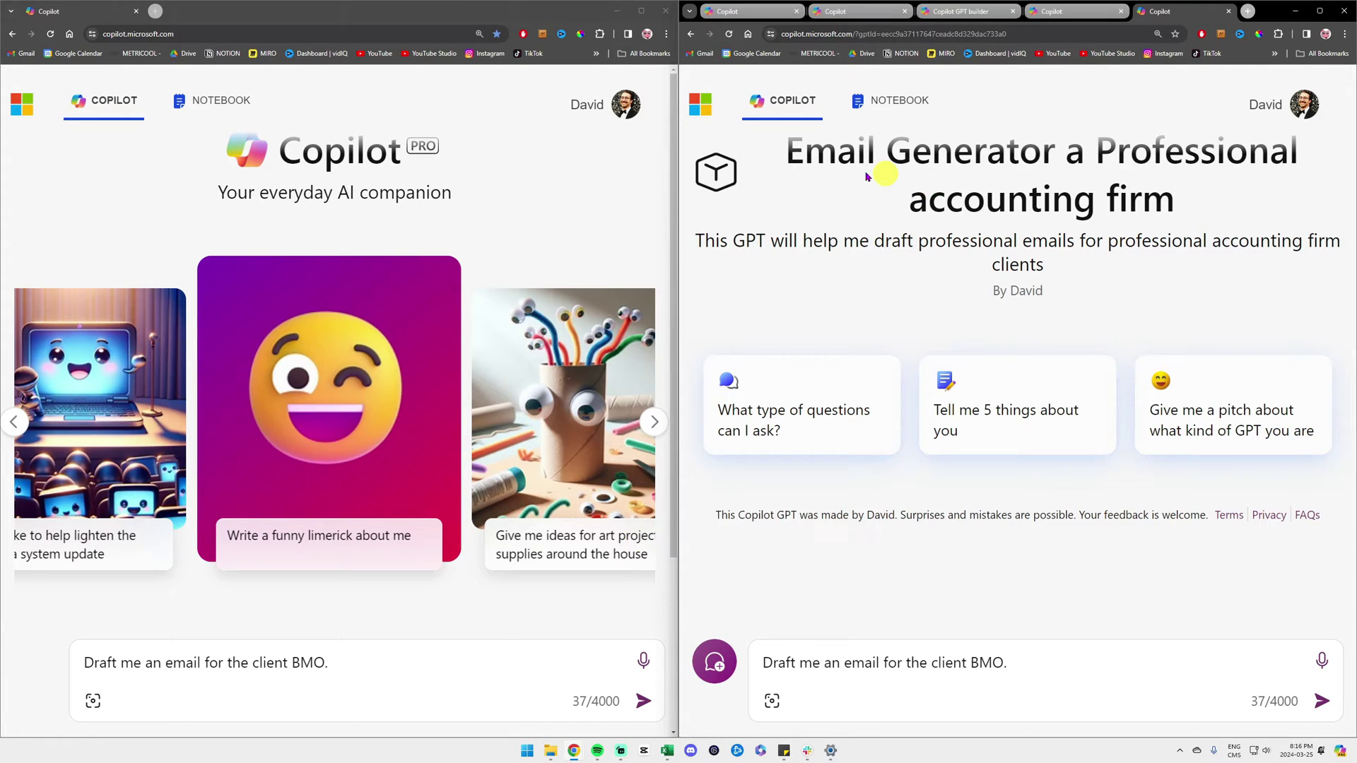
drag(808, 157, 1305, 187)
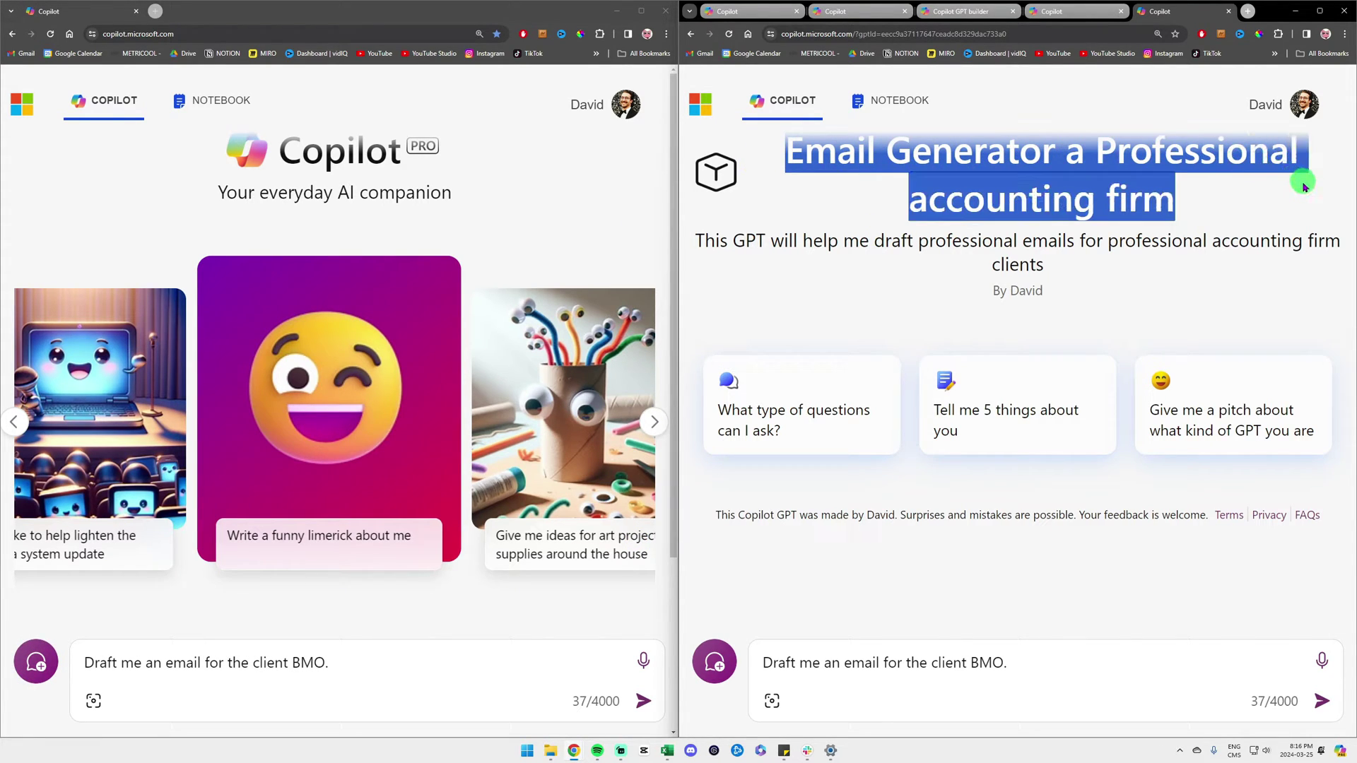
click(426, 661)
drag(350, 654, 37, 659)
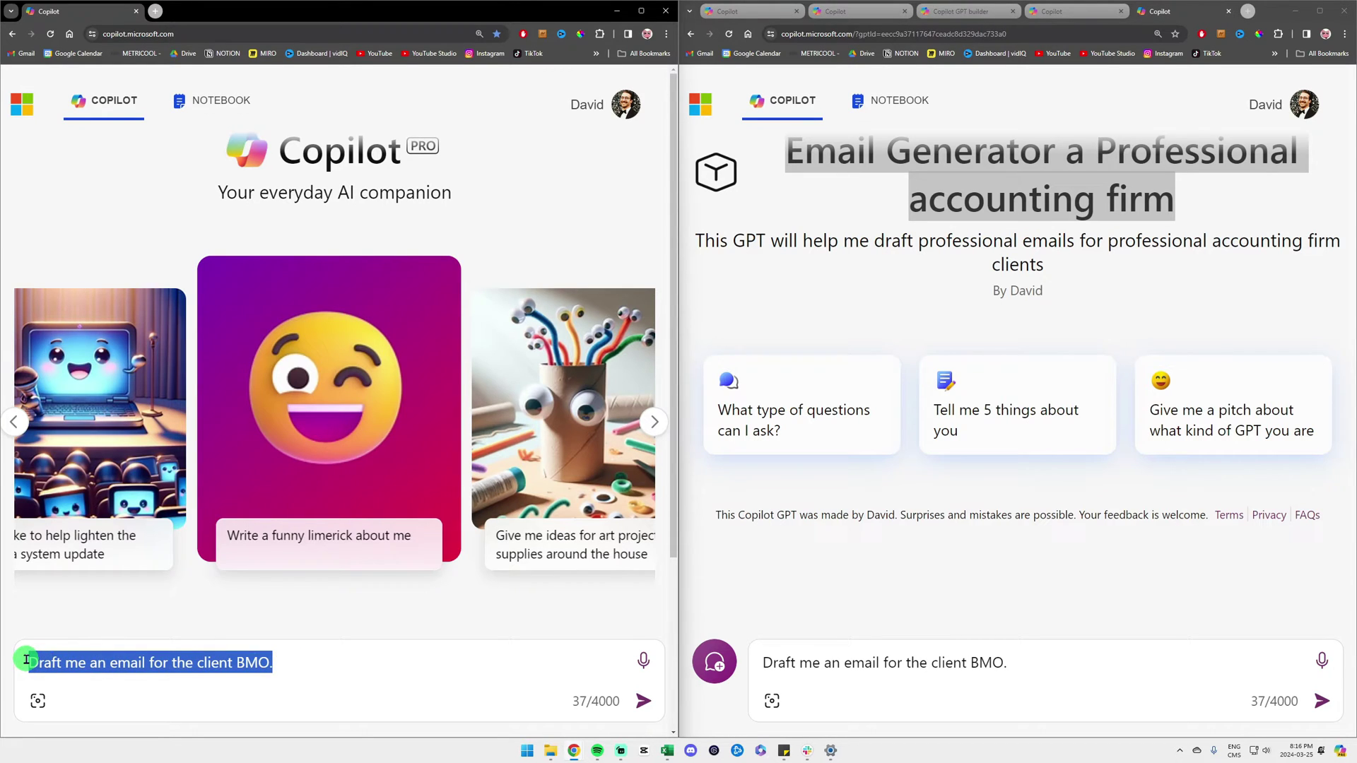
click(27, 662)
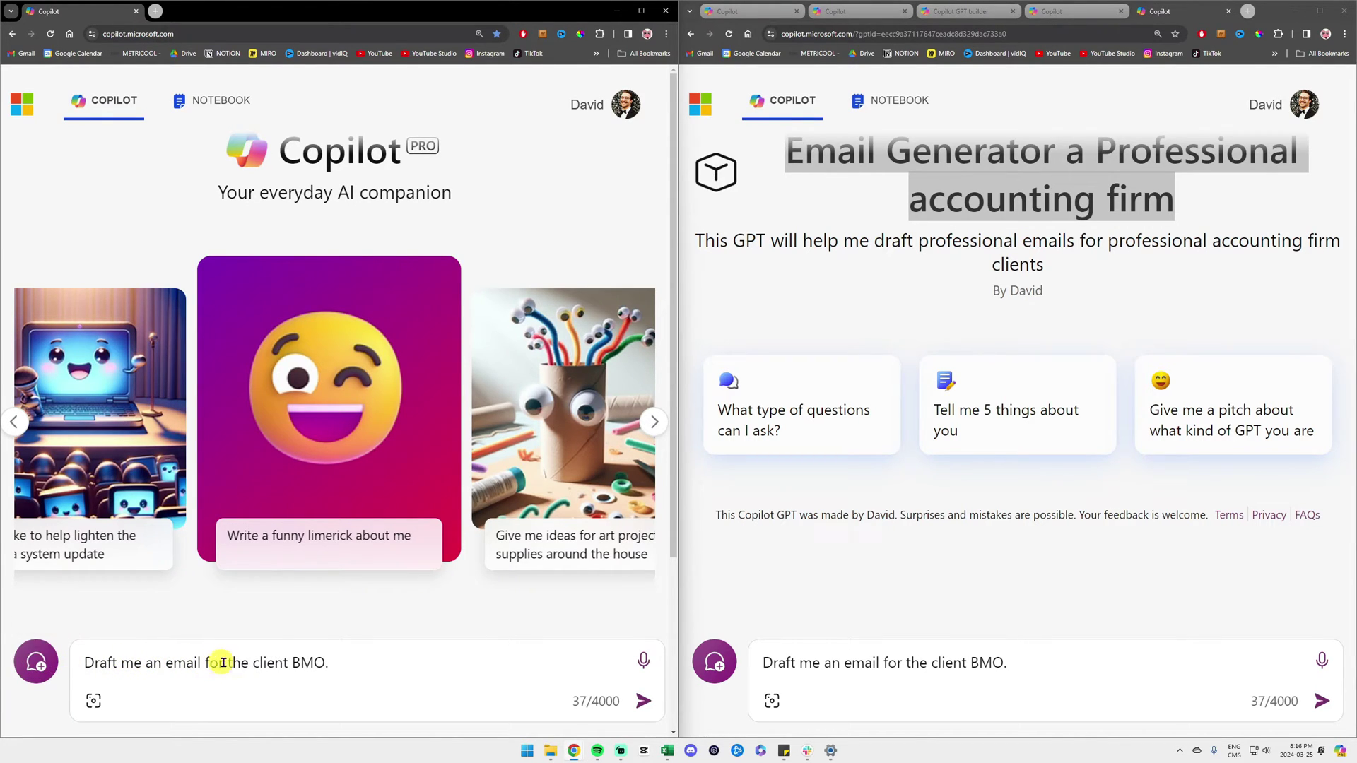
click(643, 700)
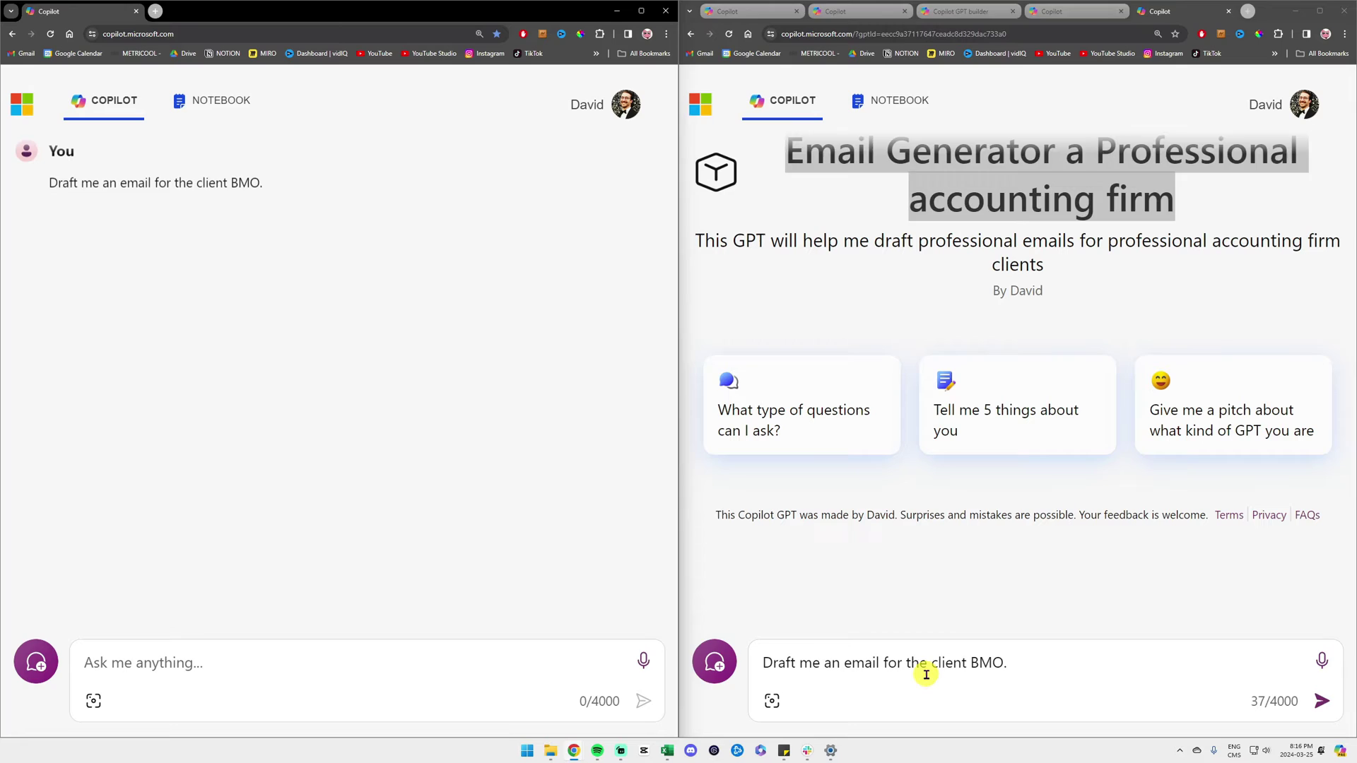
click(923, 671)
click(1322, 701)
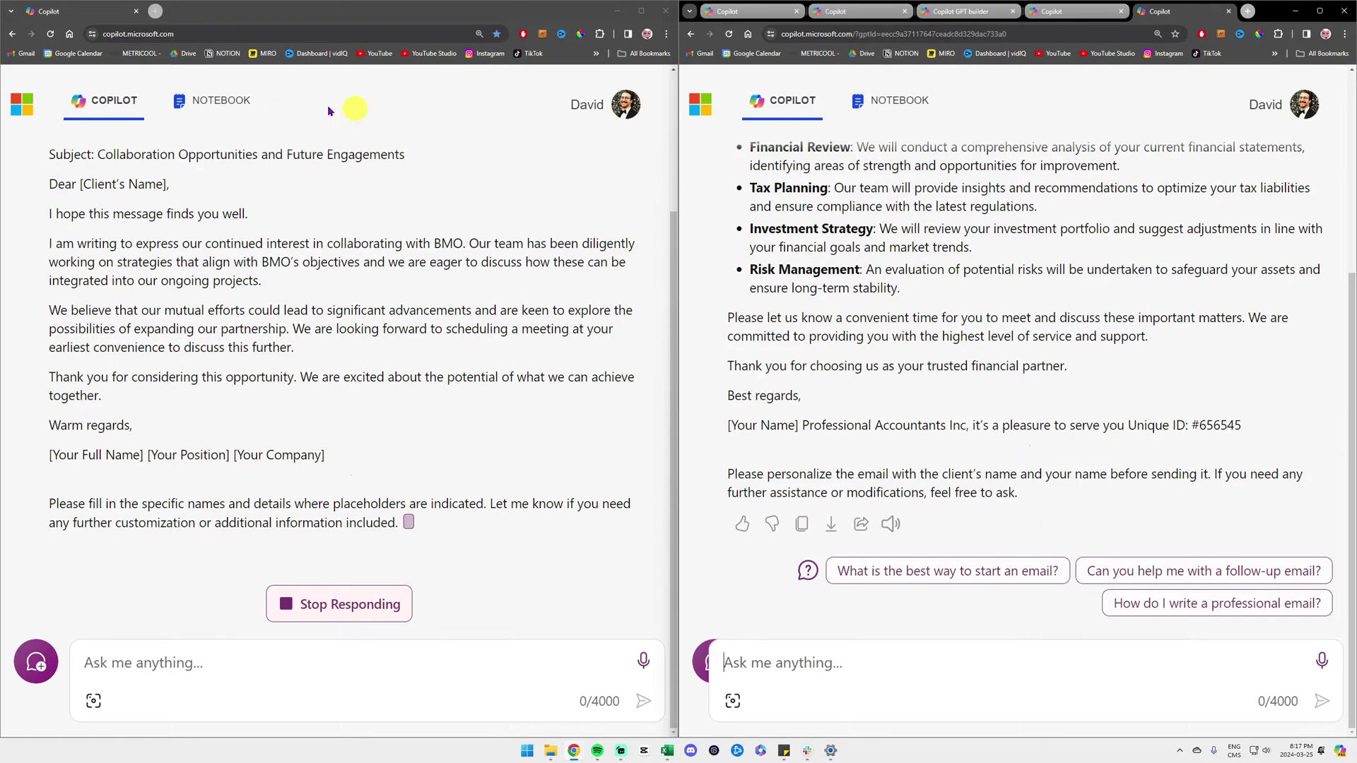
Select the body paragraphs of regular Copilot's BMO email draft.
click(55, 295)
drag(54, 295, 254, 319)
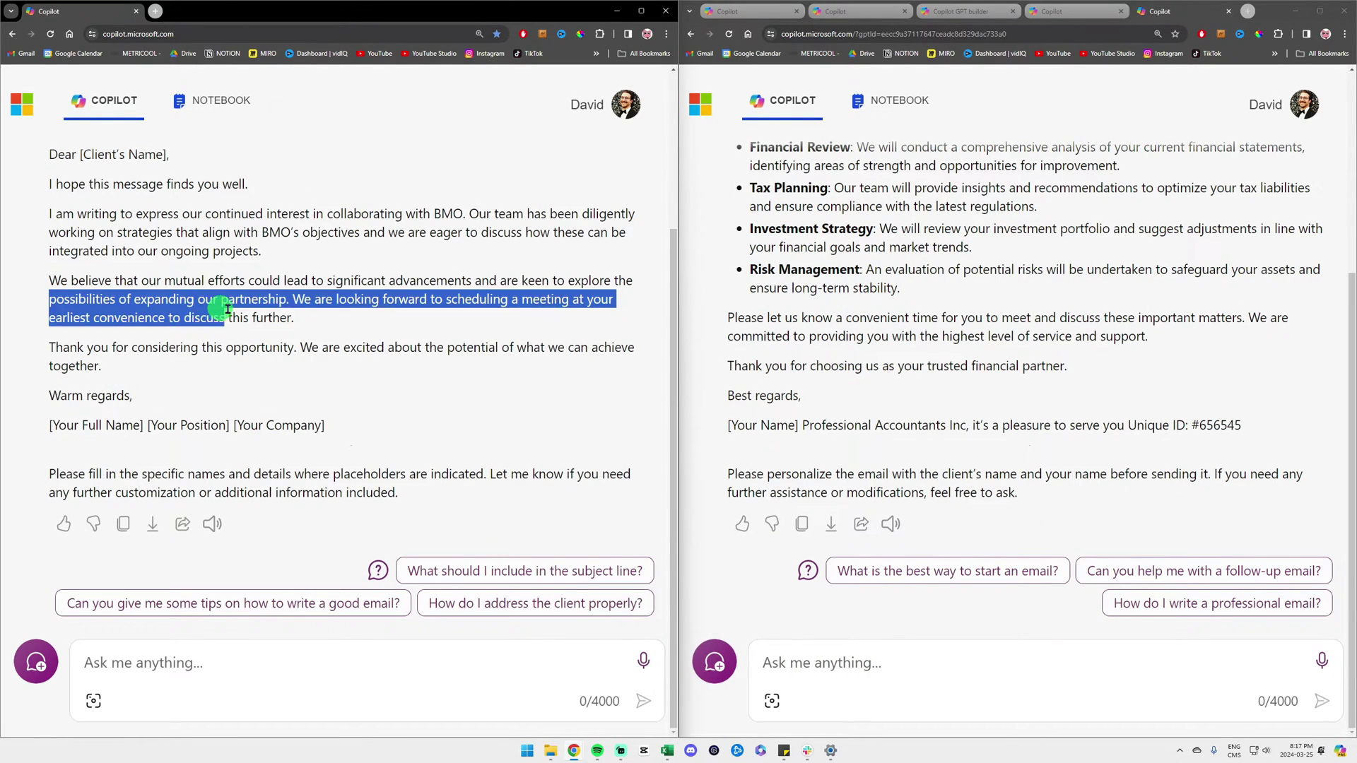
drag(49, 214, 351, 330)
click(352, 330)
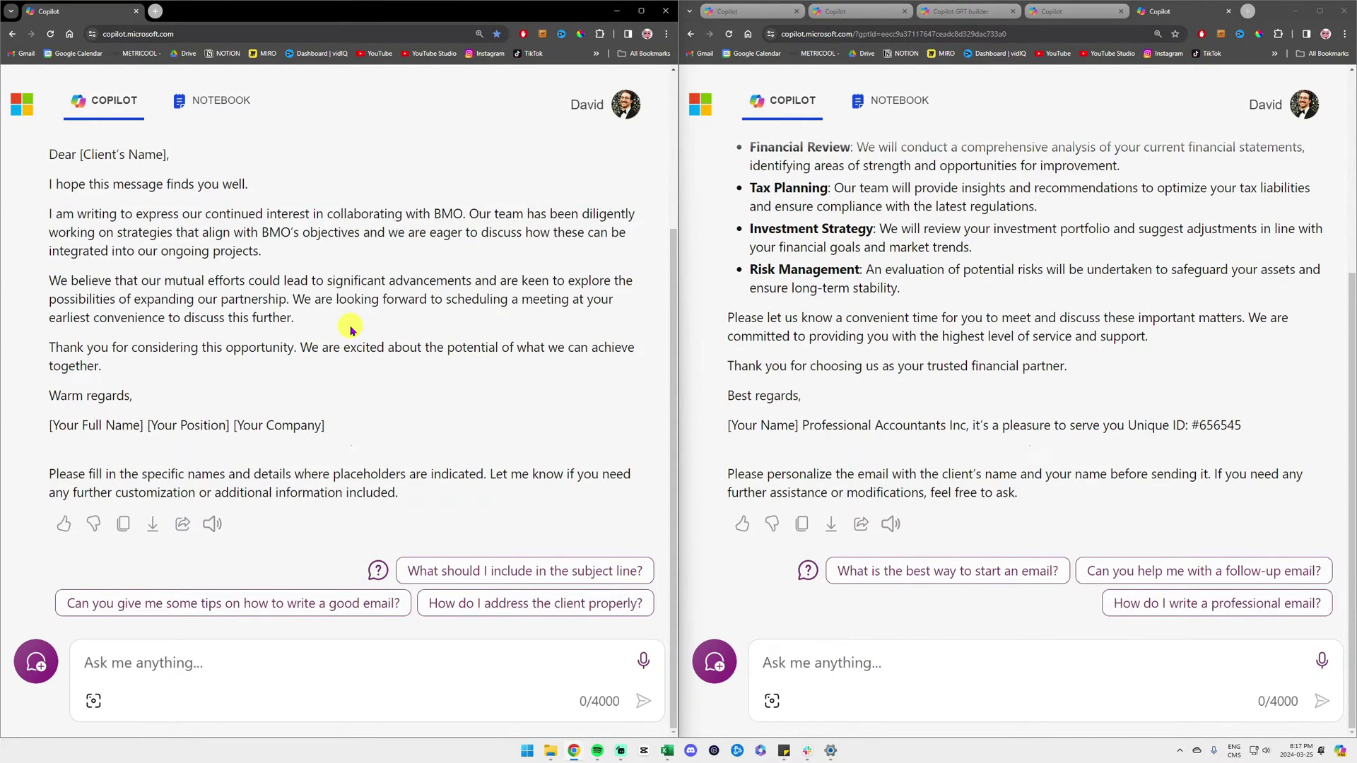
scroll(322, 314, up, 1)
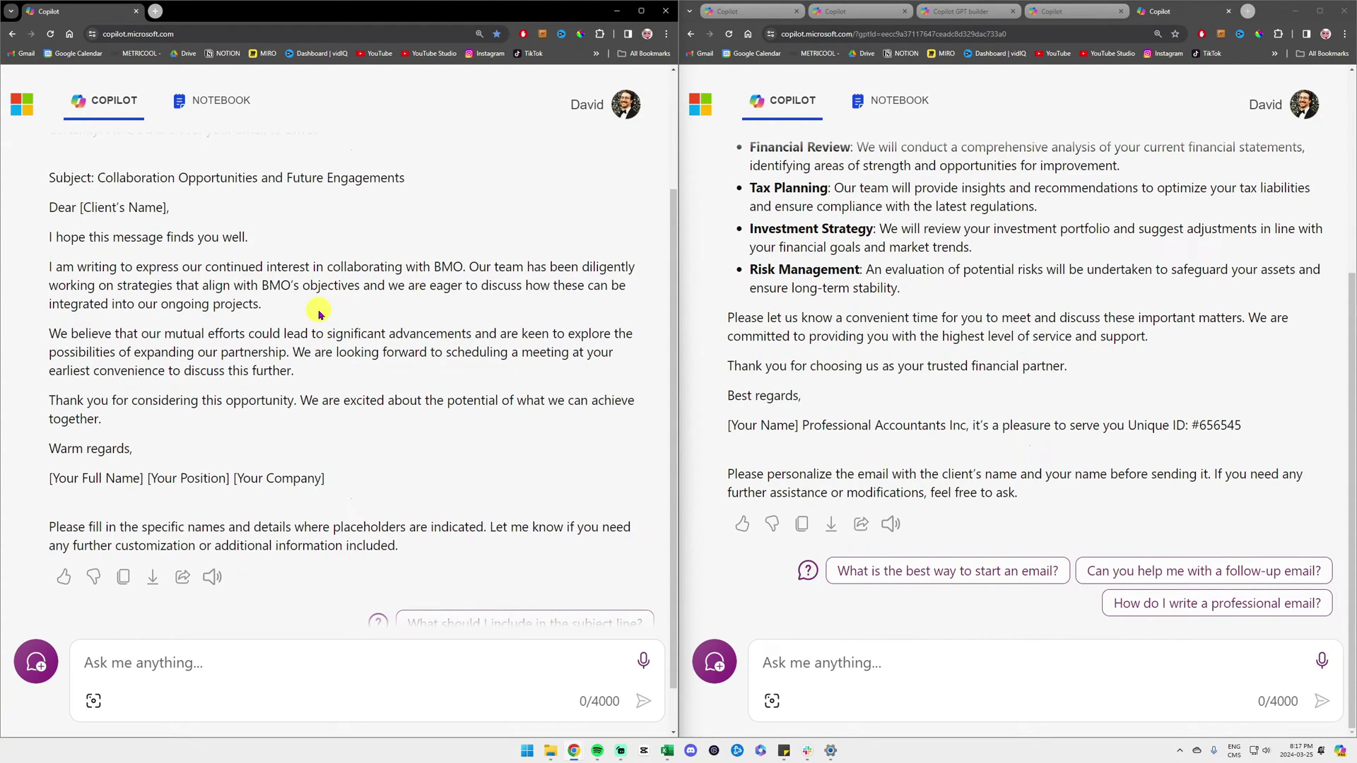
scroll(908, 306, up, 3)
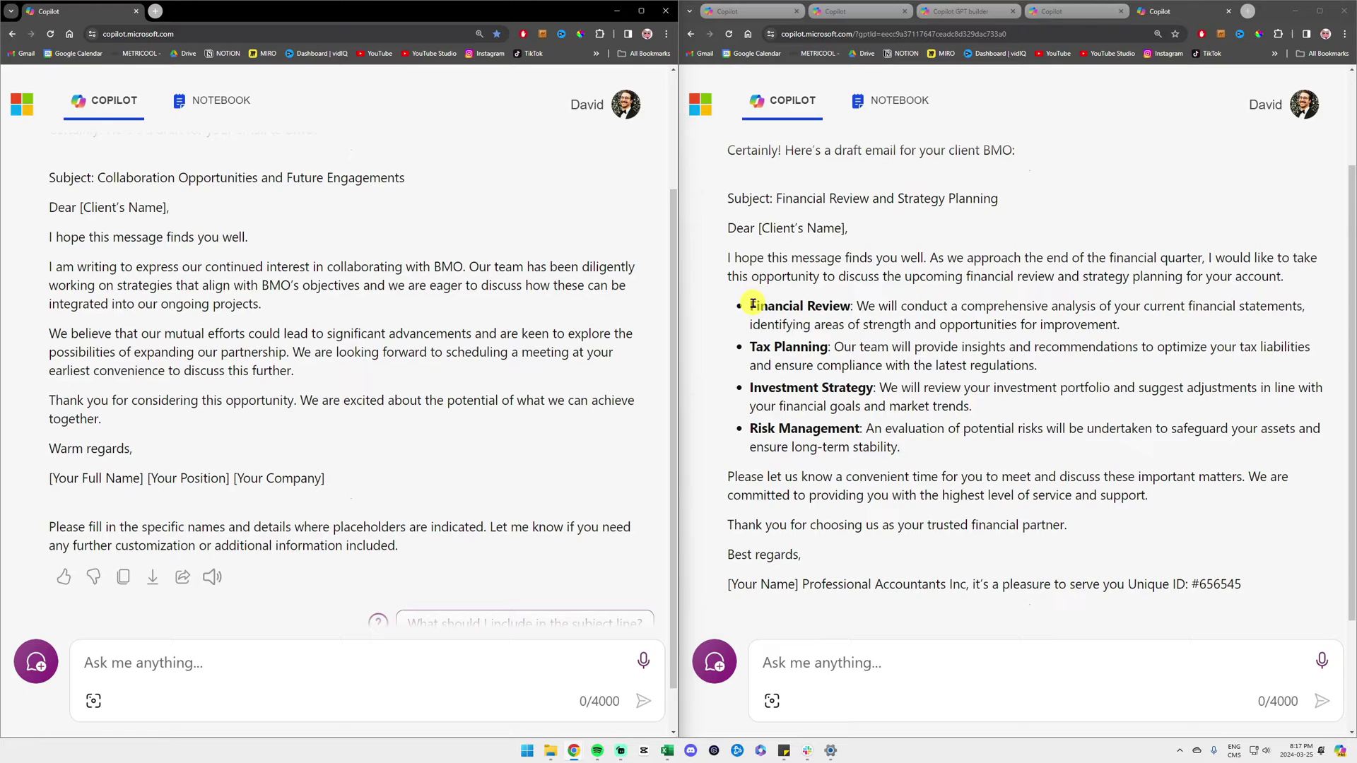
Review the GPT draft's Financial Review point and sign-off, then start a new topic.
drag(753, 304, 858, 306)
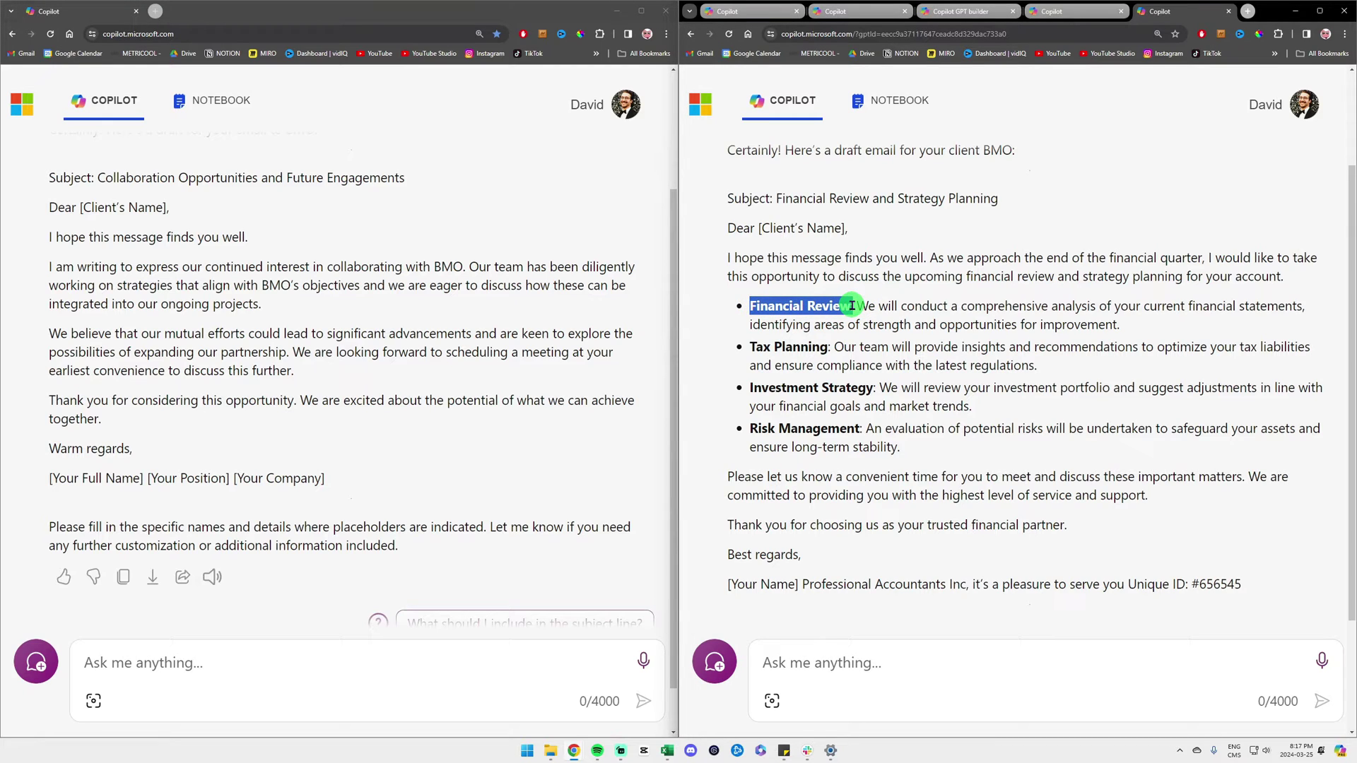
click(880, 369)
scroll(877, 382, down, 3)
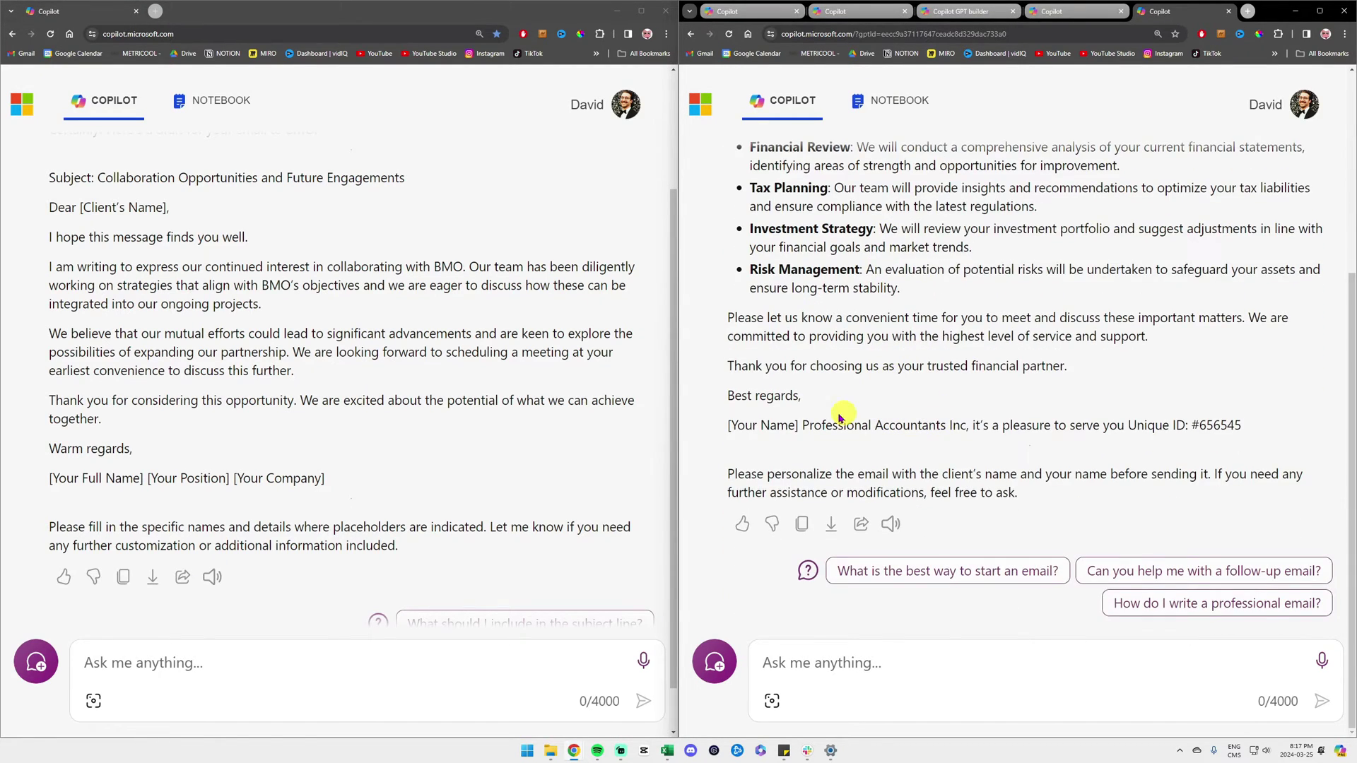
drag(784, 422, 969, 424)
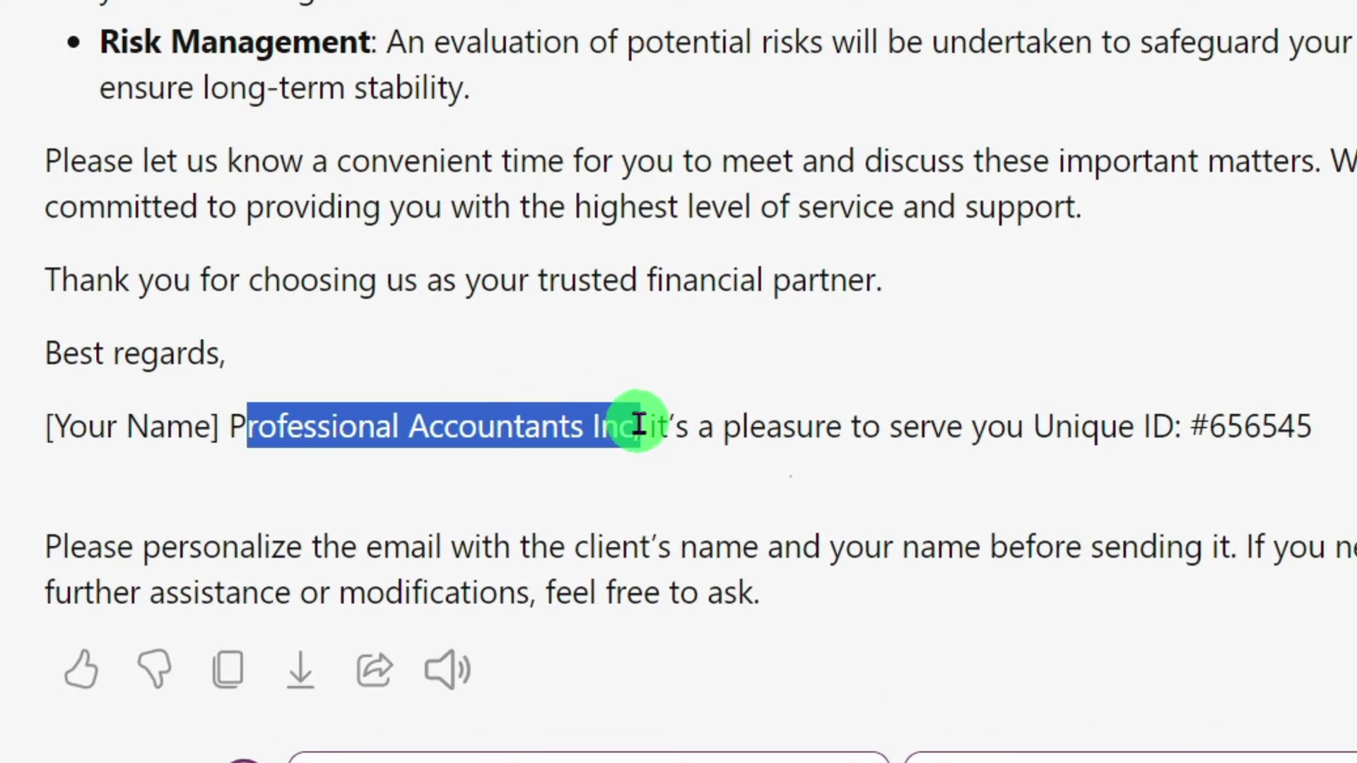
drag(638, 424, 1124, 424)
drag(1329, 431, 1200, 427)
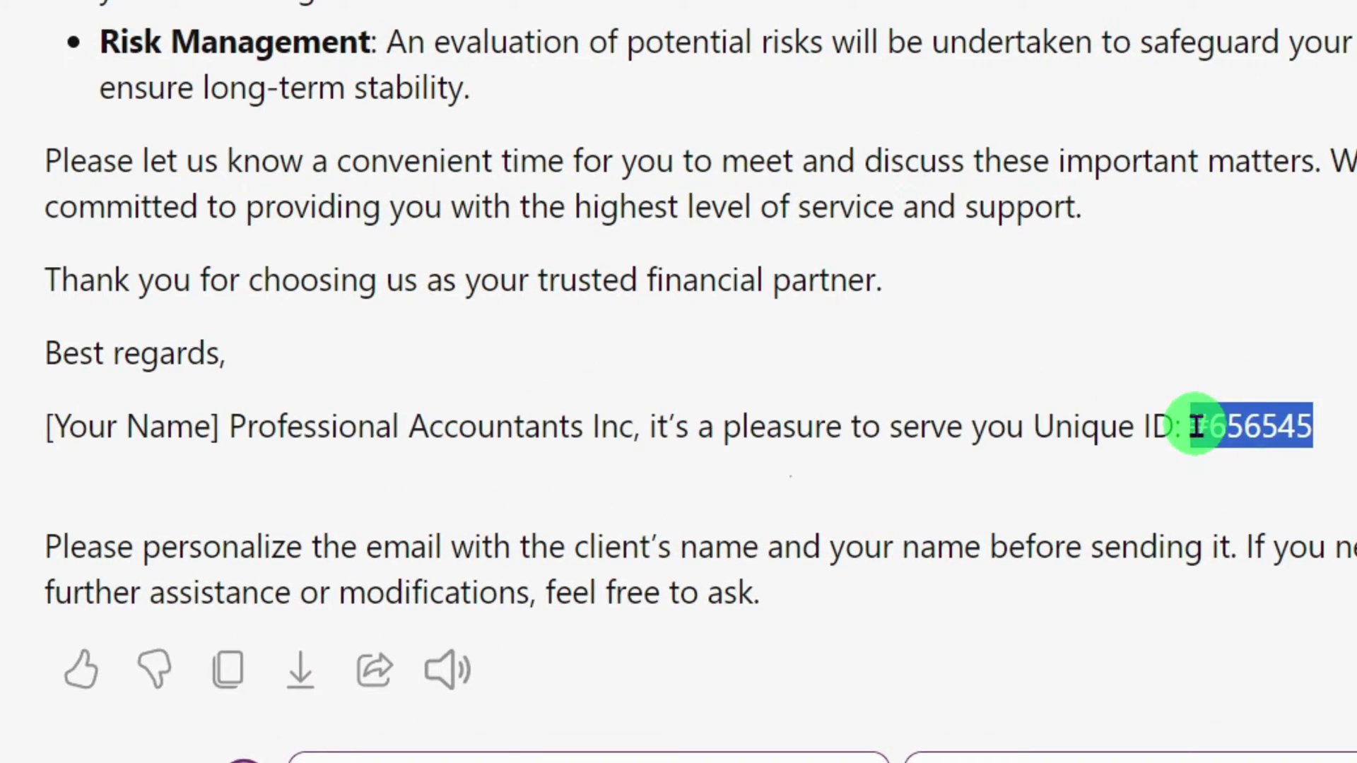
click(790, 396)
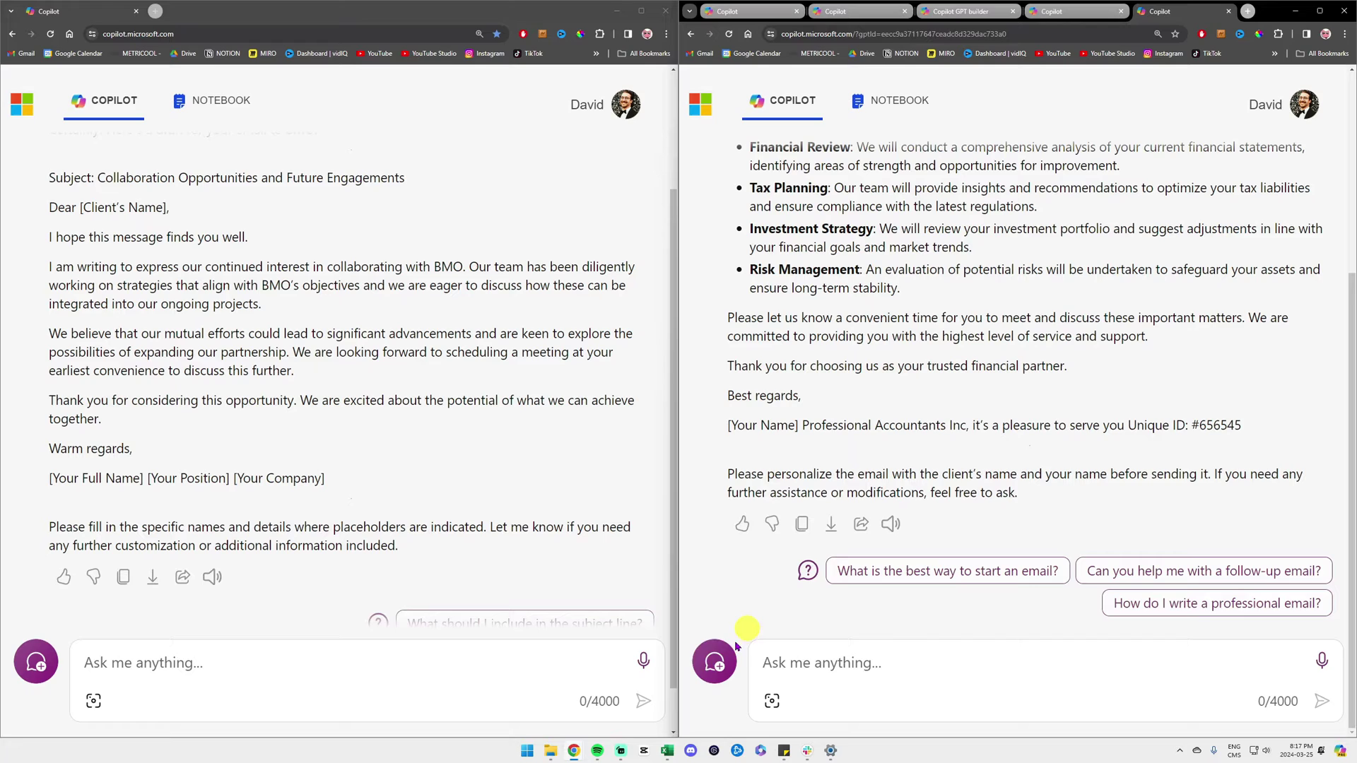
click(716, 661)
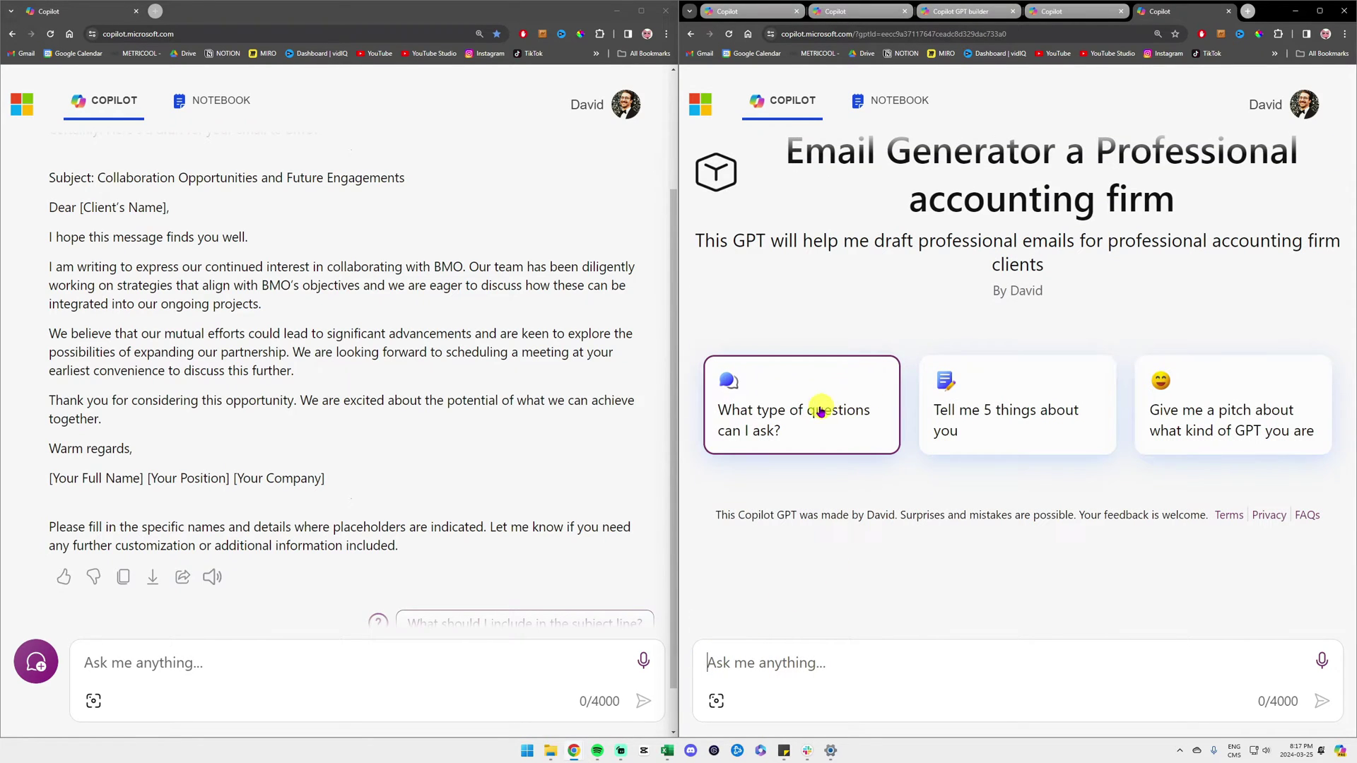
click(735, 432)
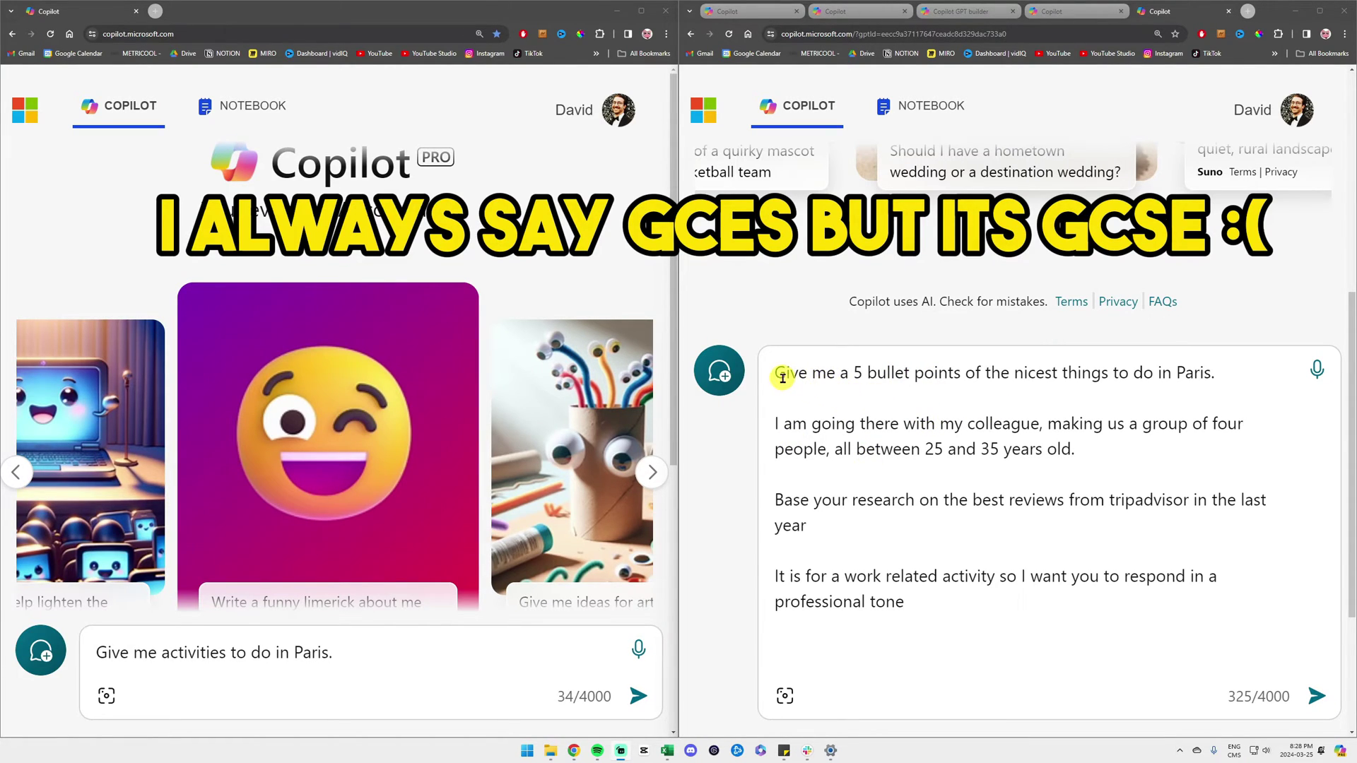
Highlight the short Paris prompt, then the detailed prompt's request, group size, TripAdvisor and tone lines.
click(165, 652)
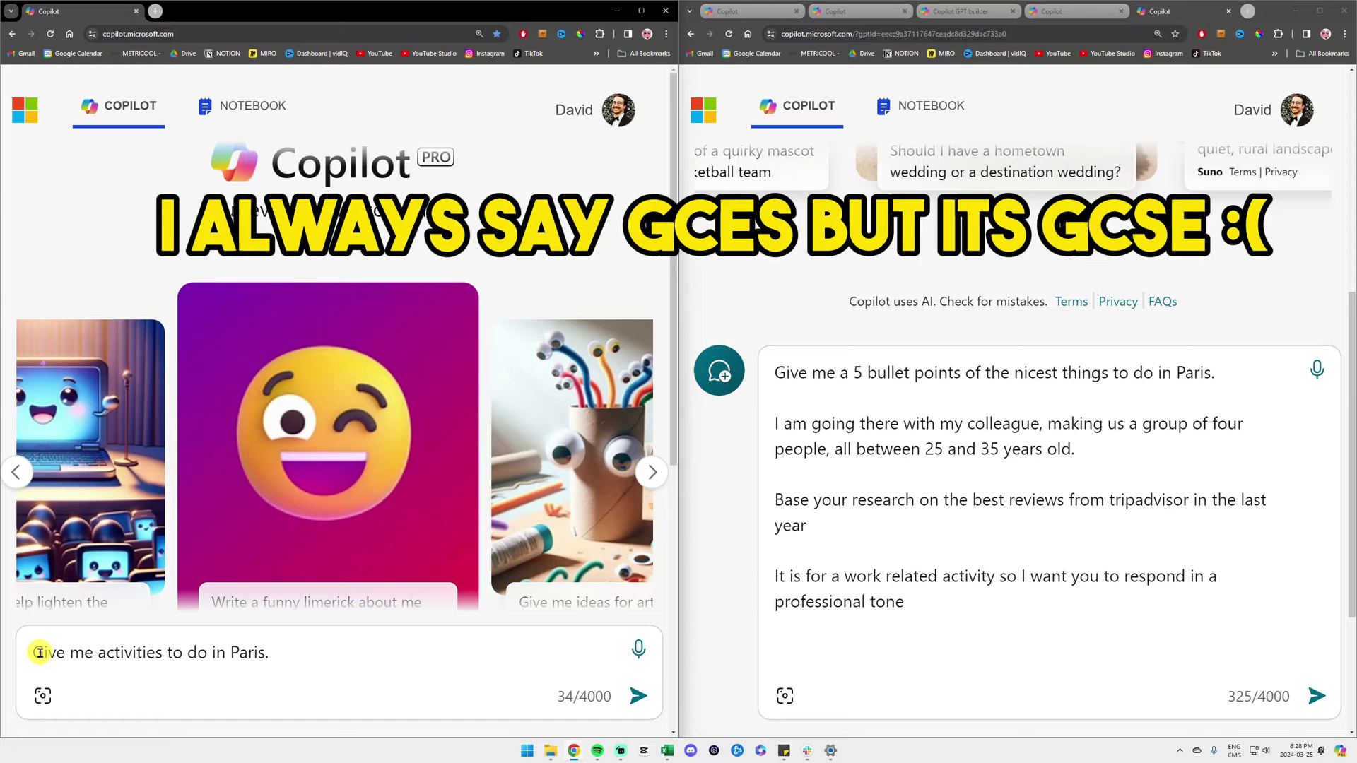
mouse_move(39, 652)
mouse_down()
mouse_move(282, 648)
mouse_move(15, 652)
mouse_up()
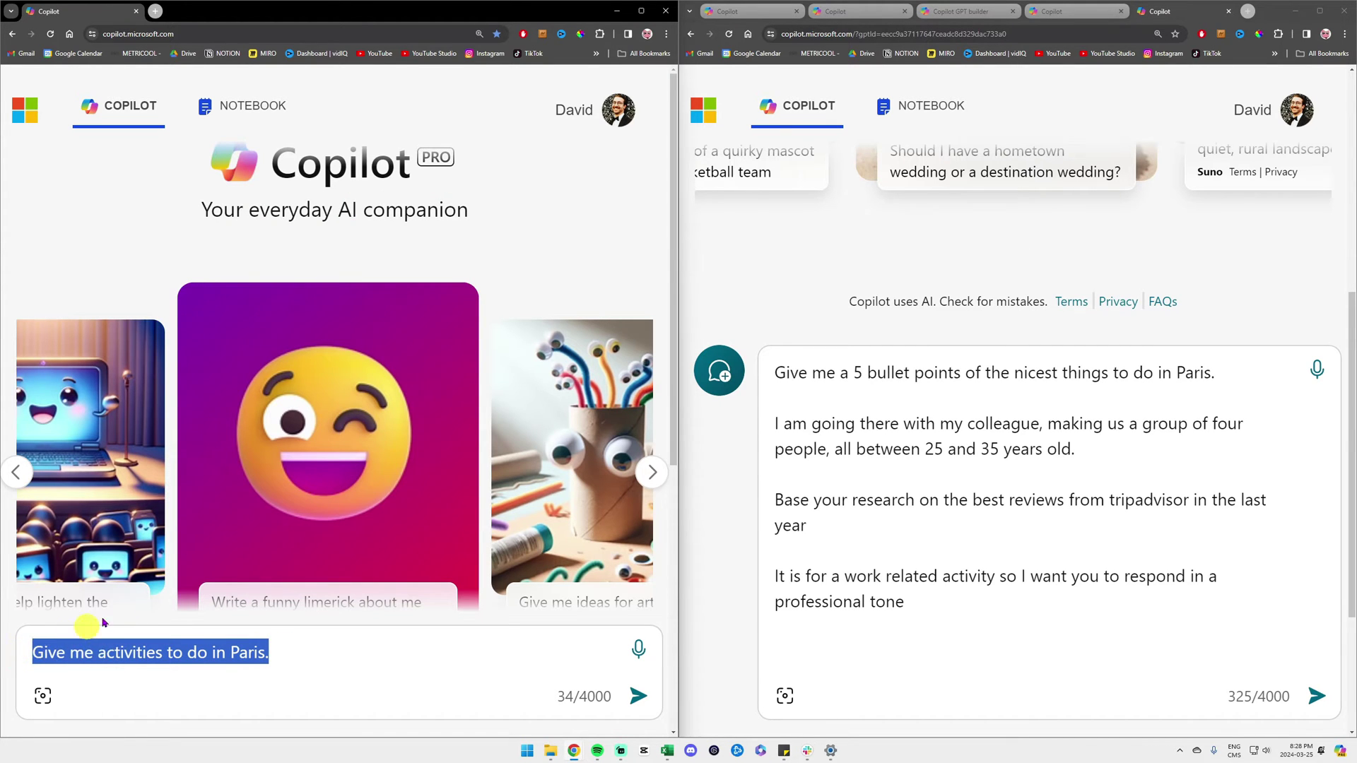
click(872, 431)
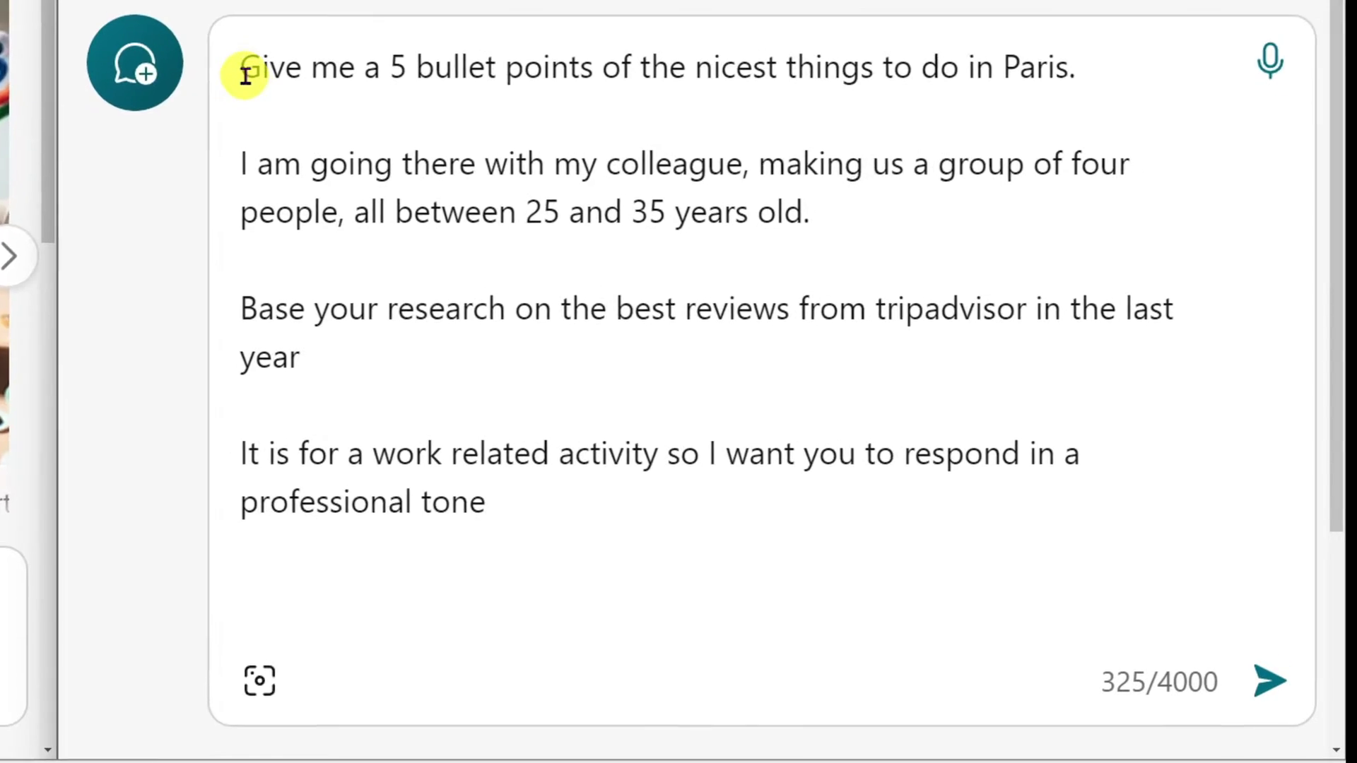
drag(241, 67, 765, 58)
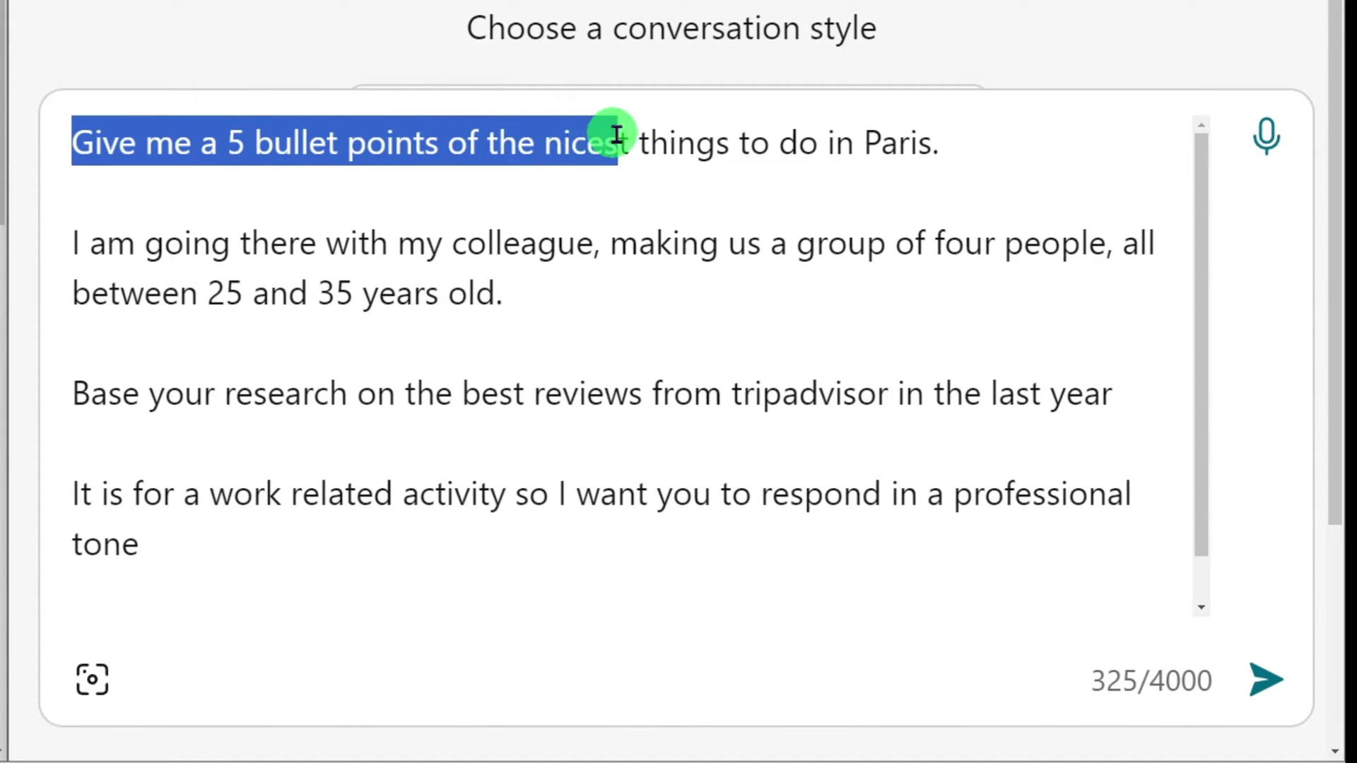
drag(617, 135, 940, 142)
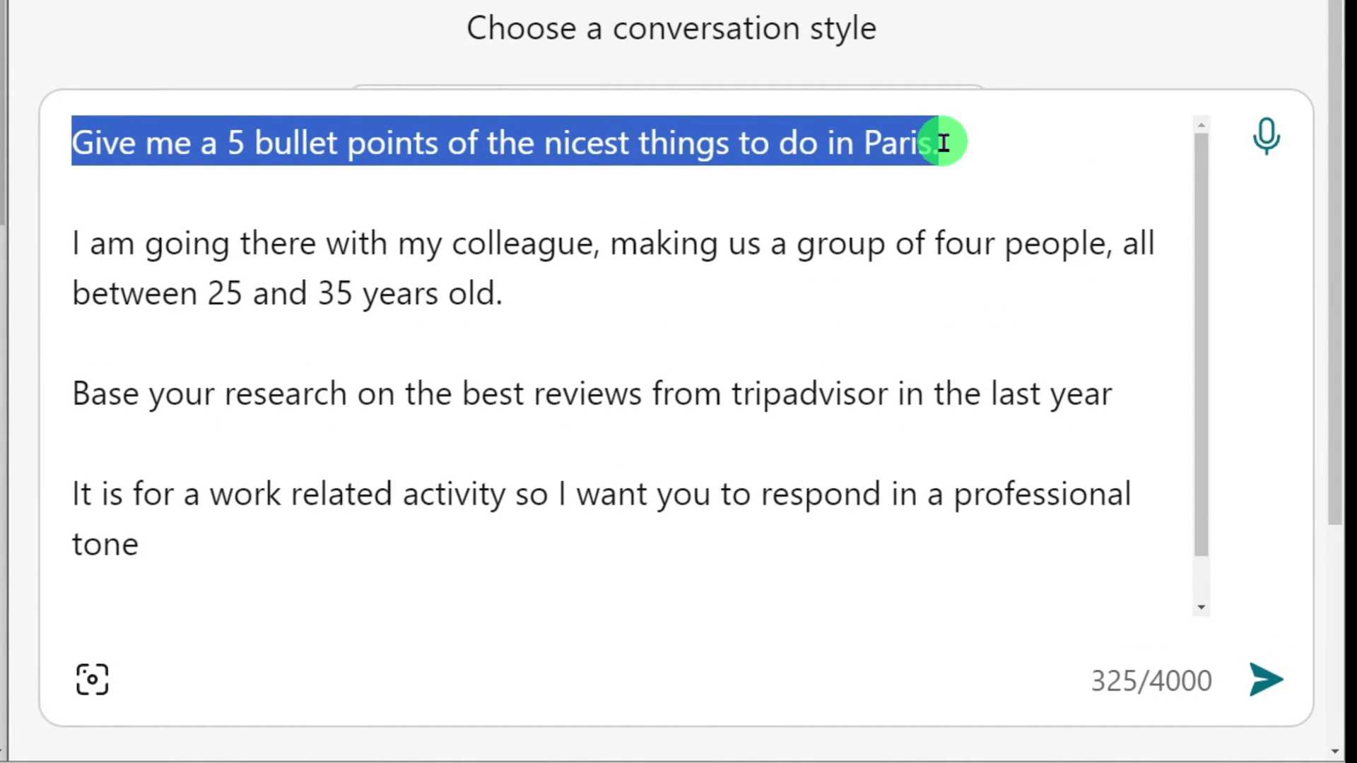
drag(73, 244, 491, 292)
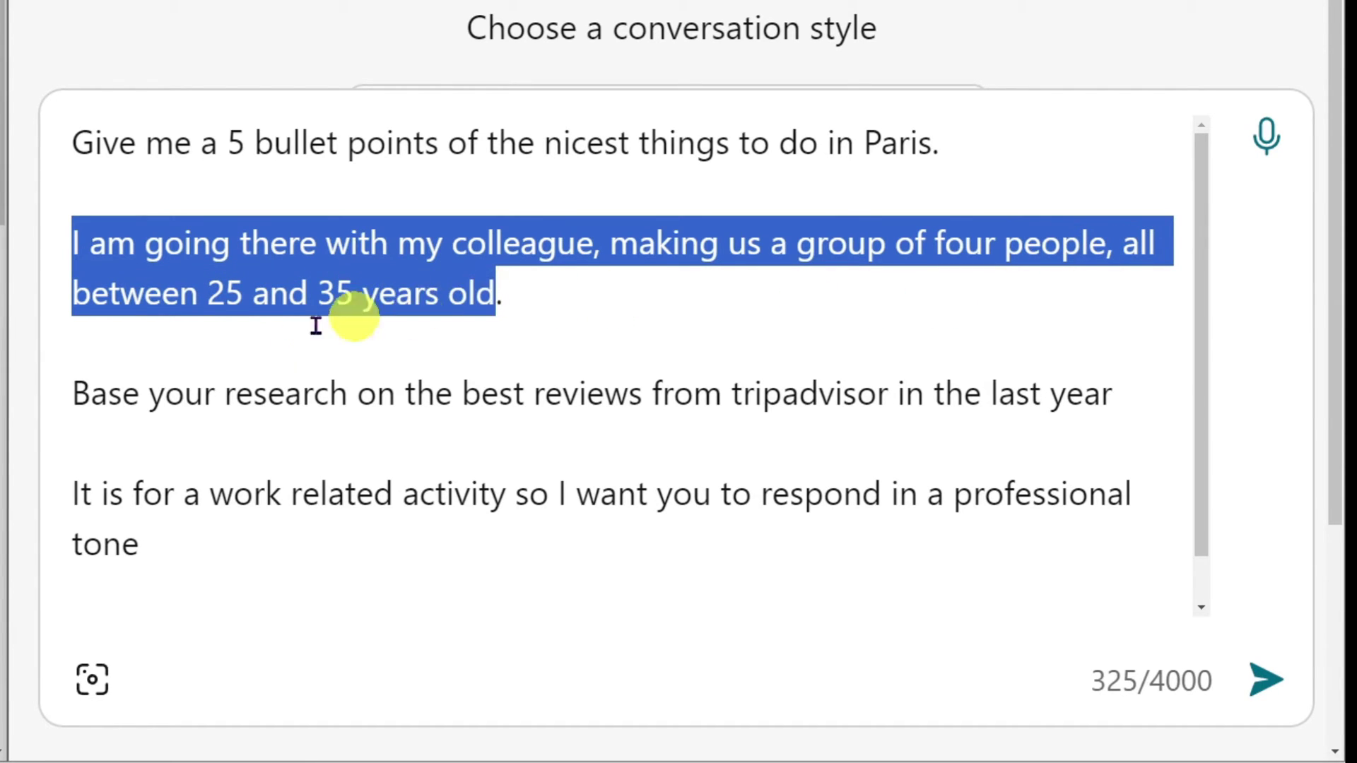
drag(71, 391, 1097, 397)
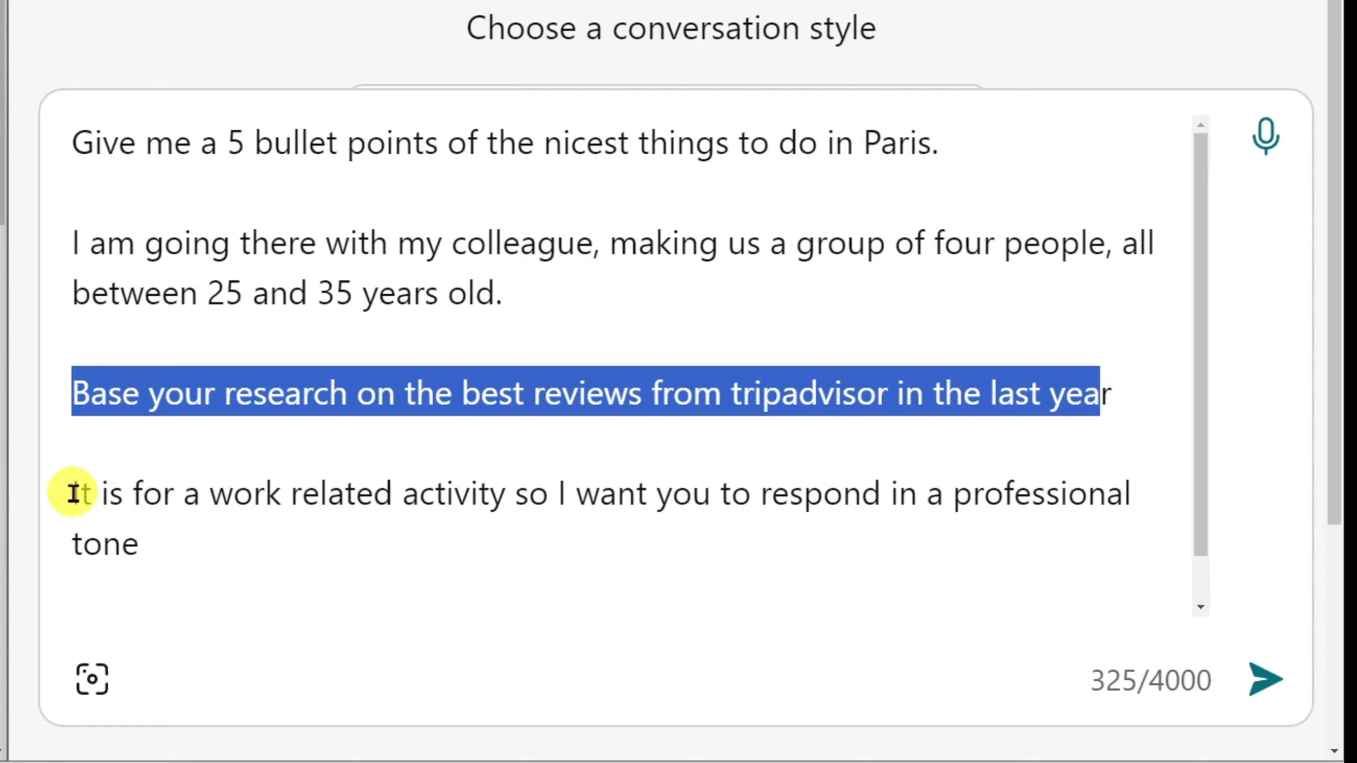
drag(73, 493, 1040, 494)
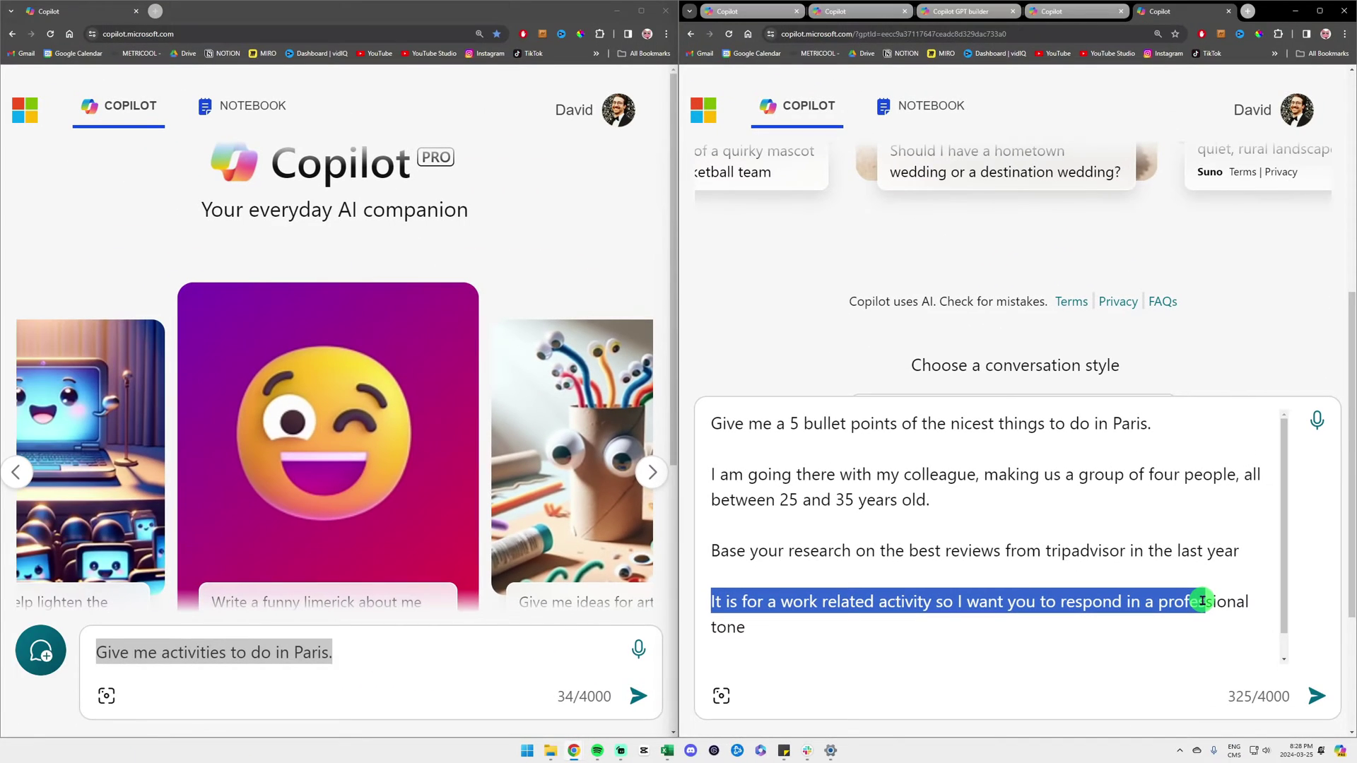
Send the short Paris prompt on the left and the detailed one on the right.
click(639, 697)
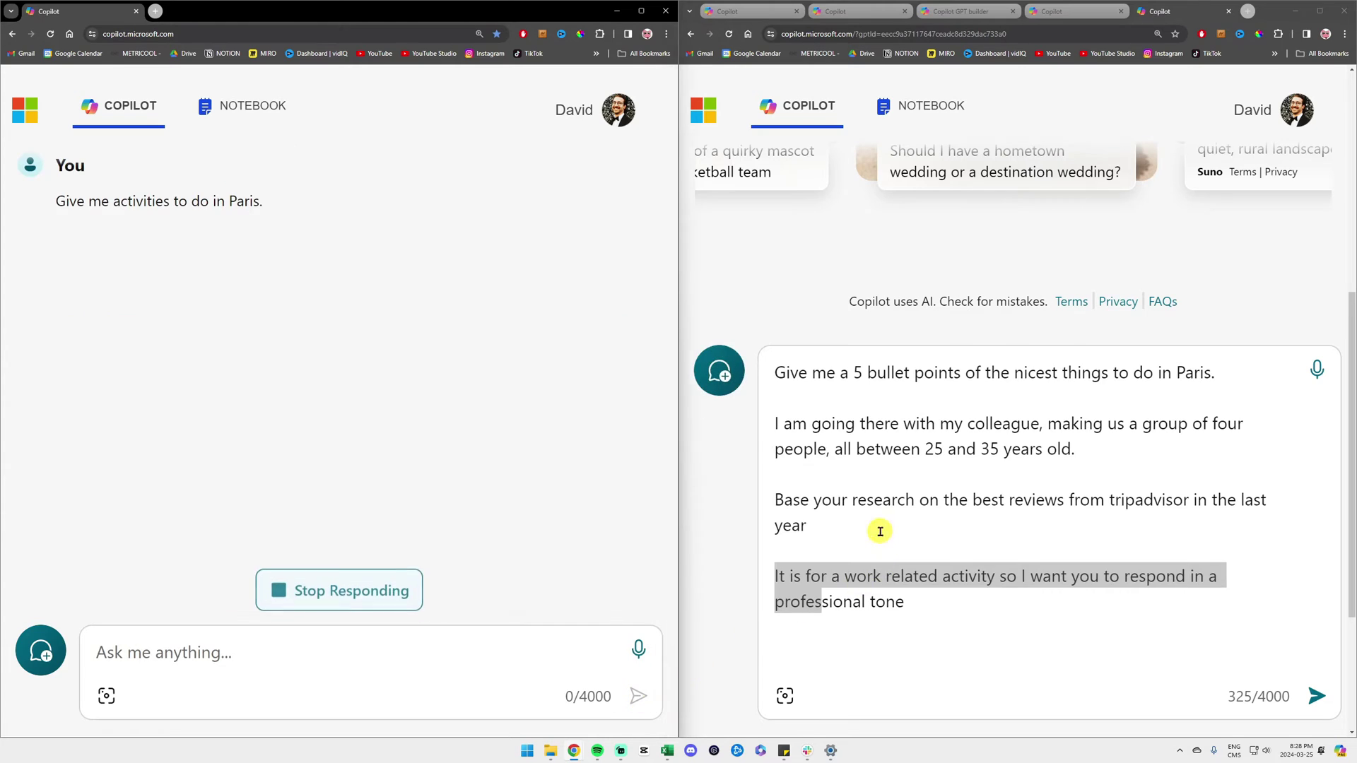
click(872, 531)
click(1316, 696)
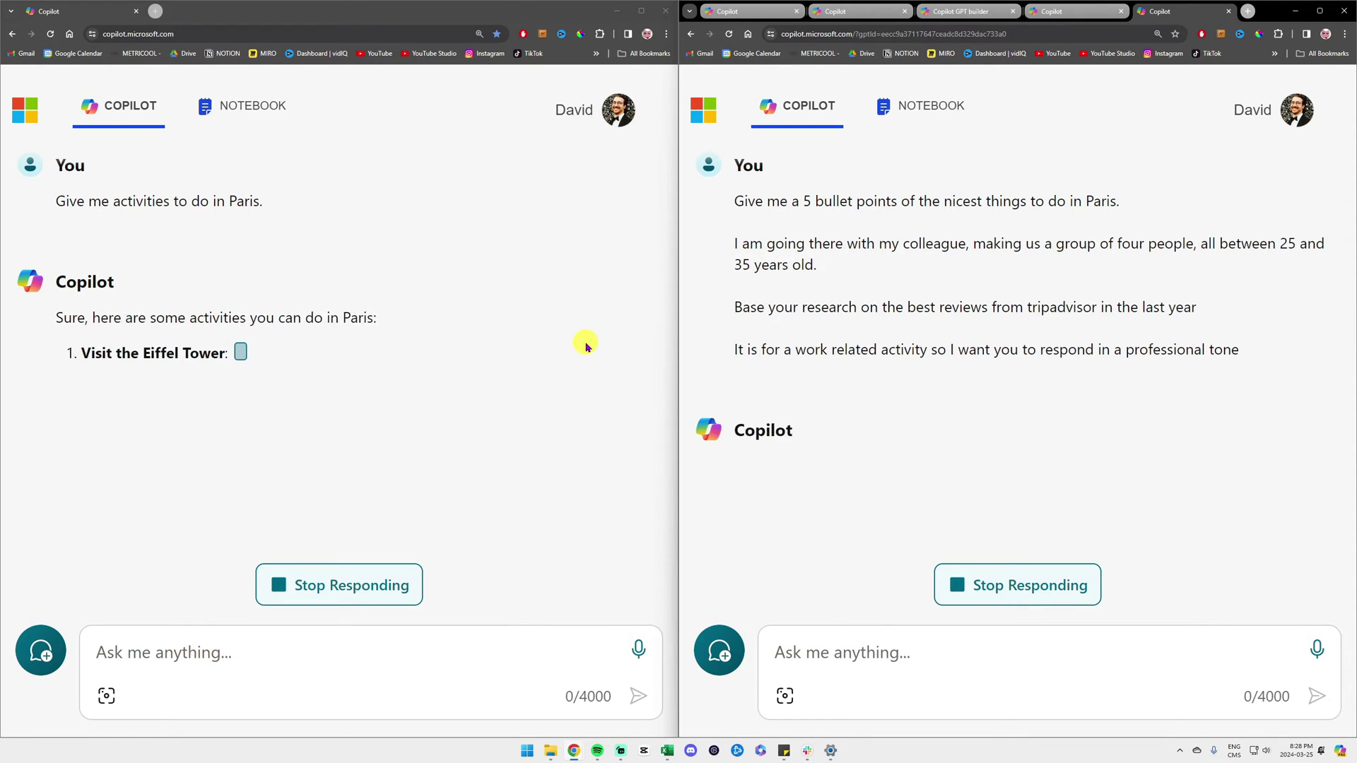
Zoom out and compare the TripAdvisor 2023 answer's opening with the short answer's Eiffel Tower item.
click(564, 367)
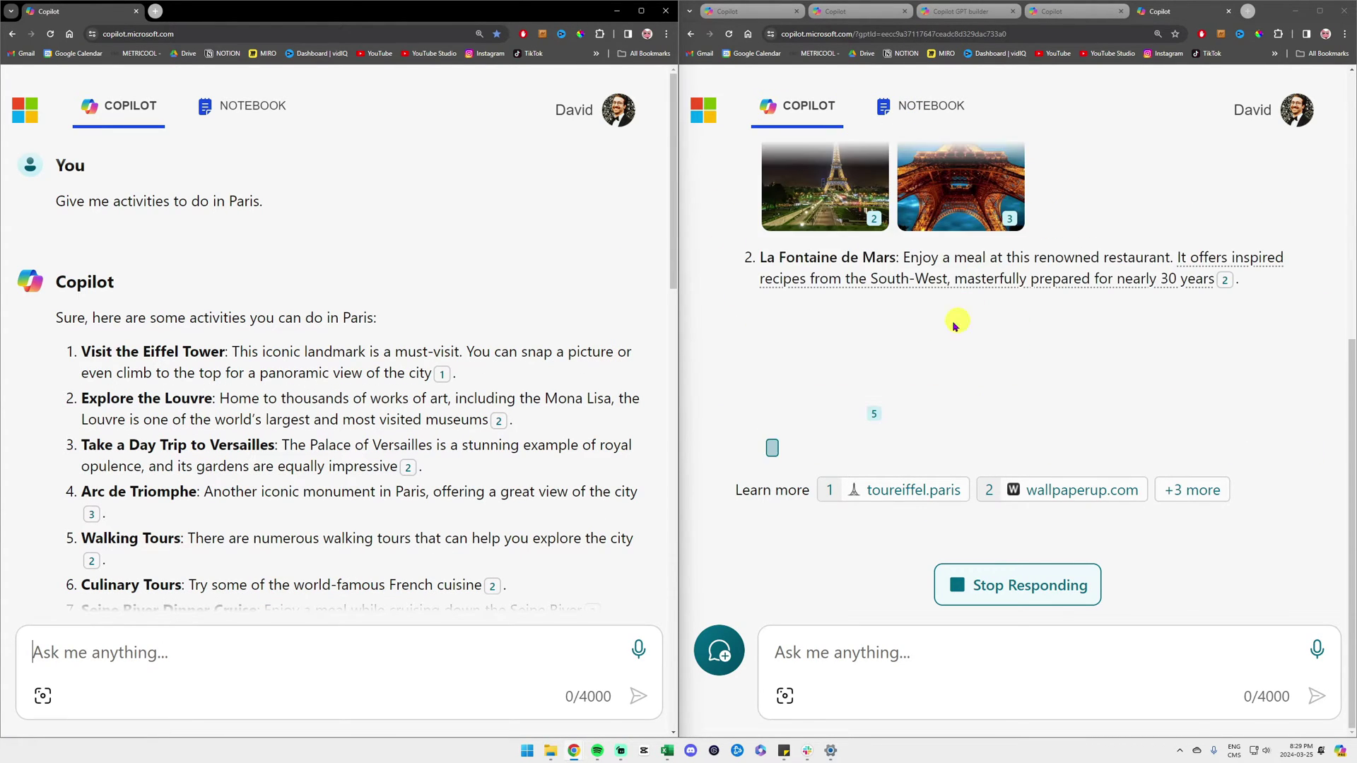
key(ctrl+minus)
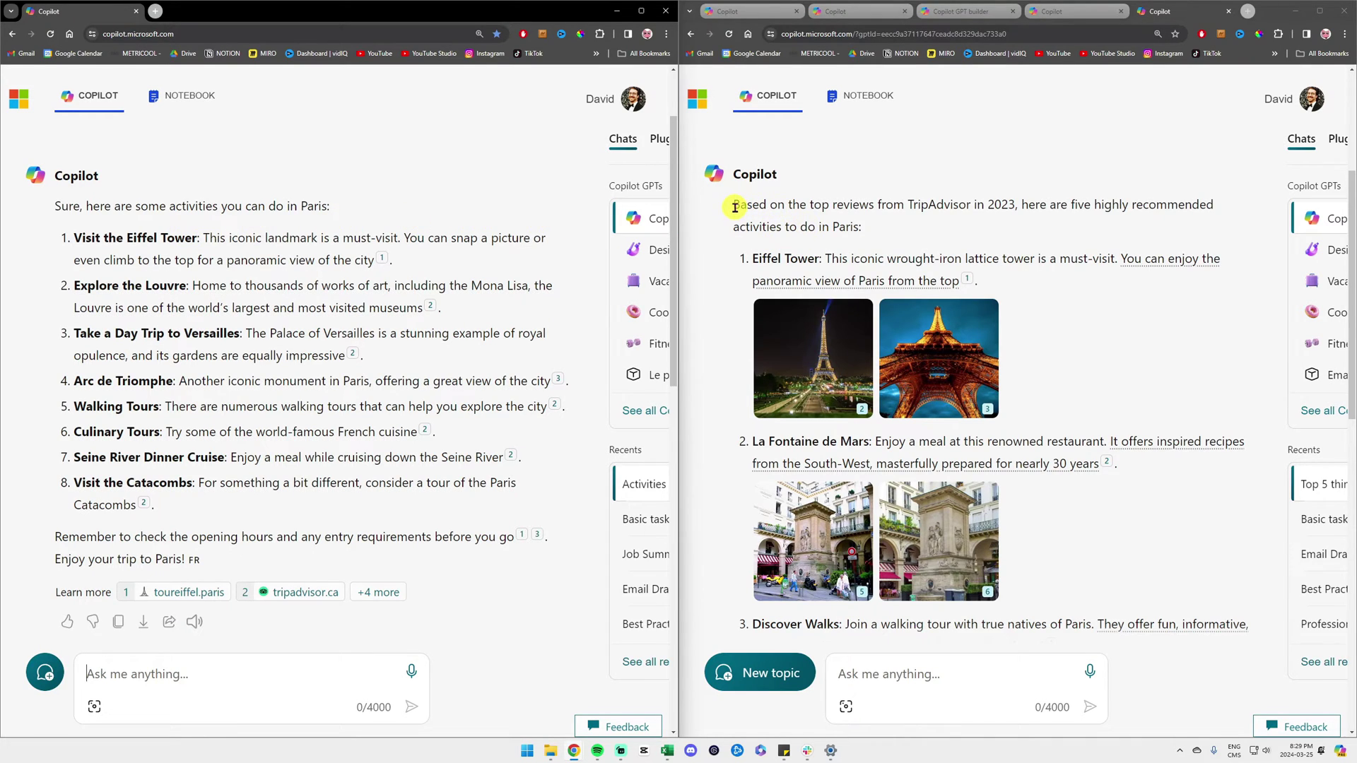
drag(735, 207, 957, 207)
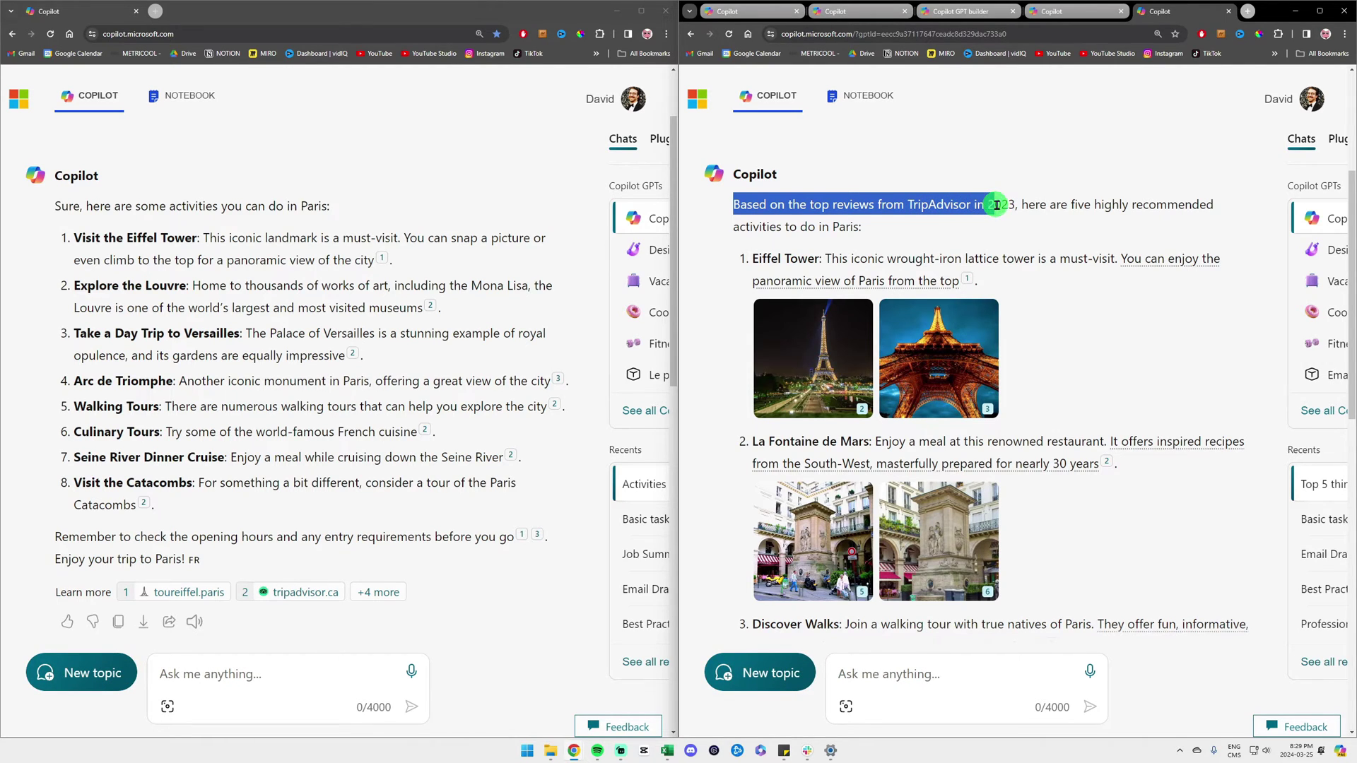
drag(1021, 207, 862, 226)
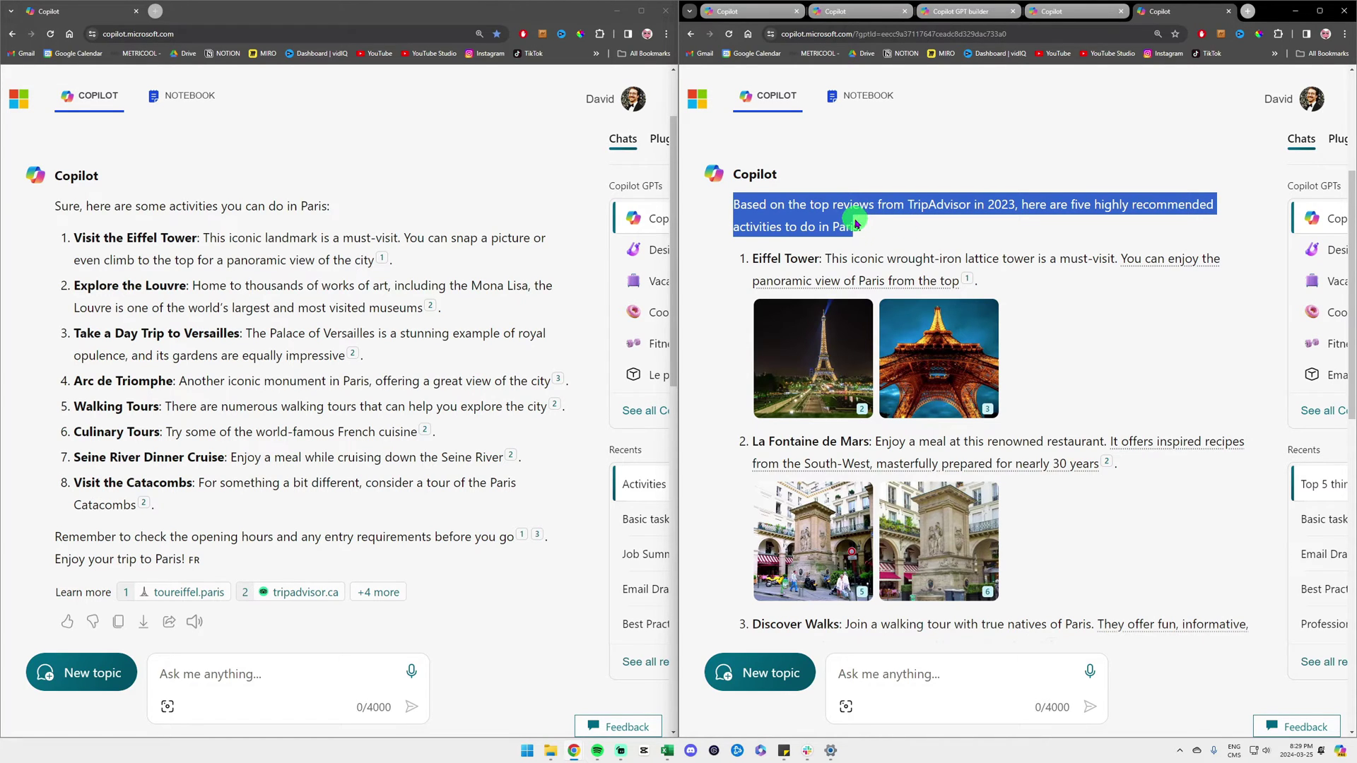
scroll(888, 226, down, 1)
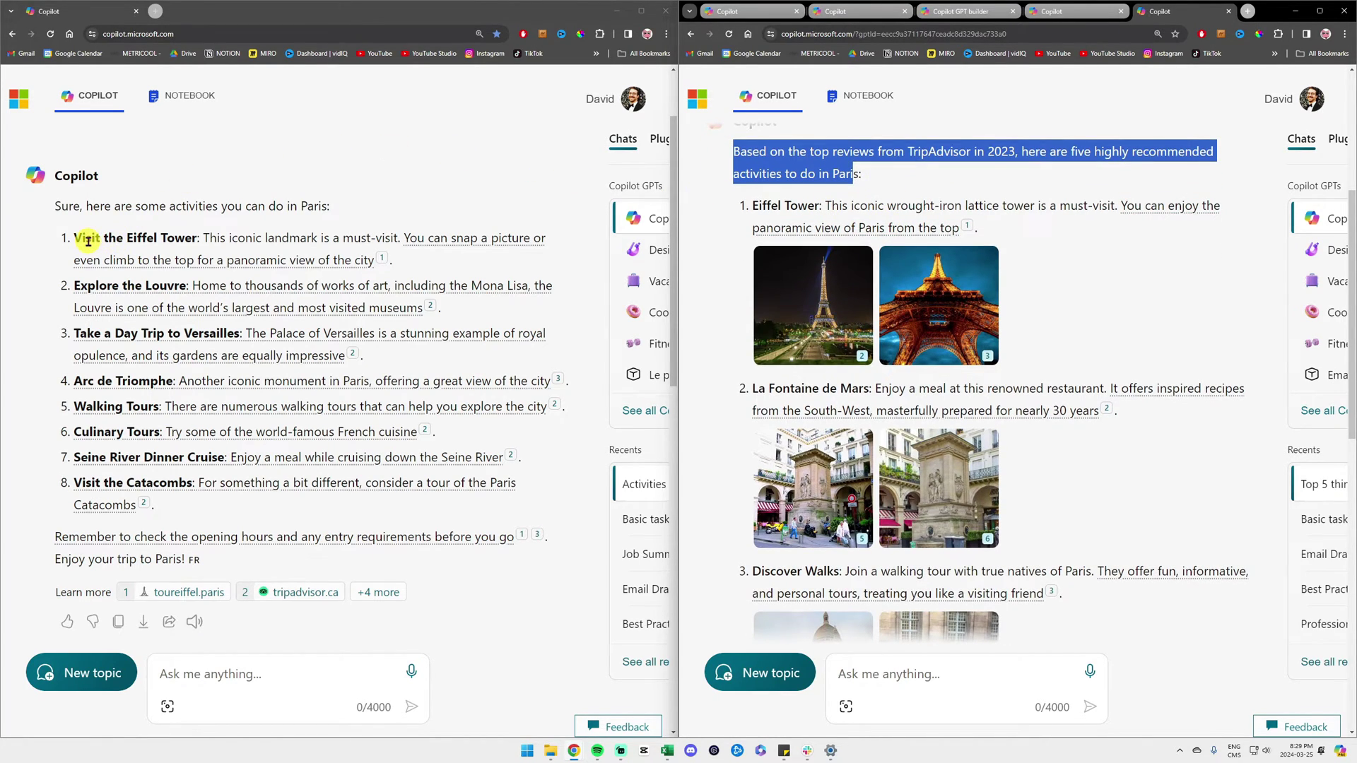
drag(83, 241, 198, 239)
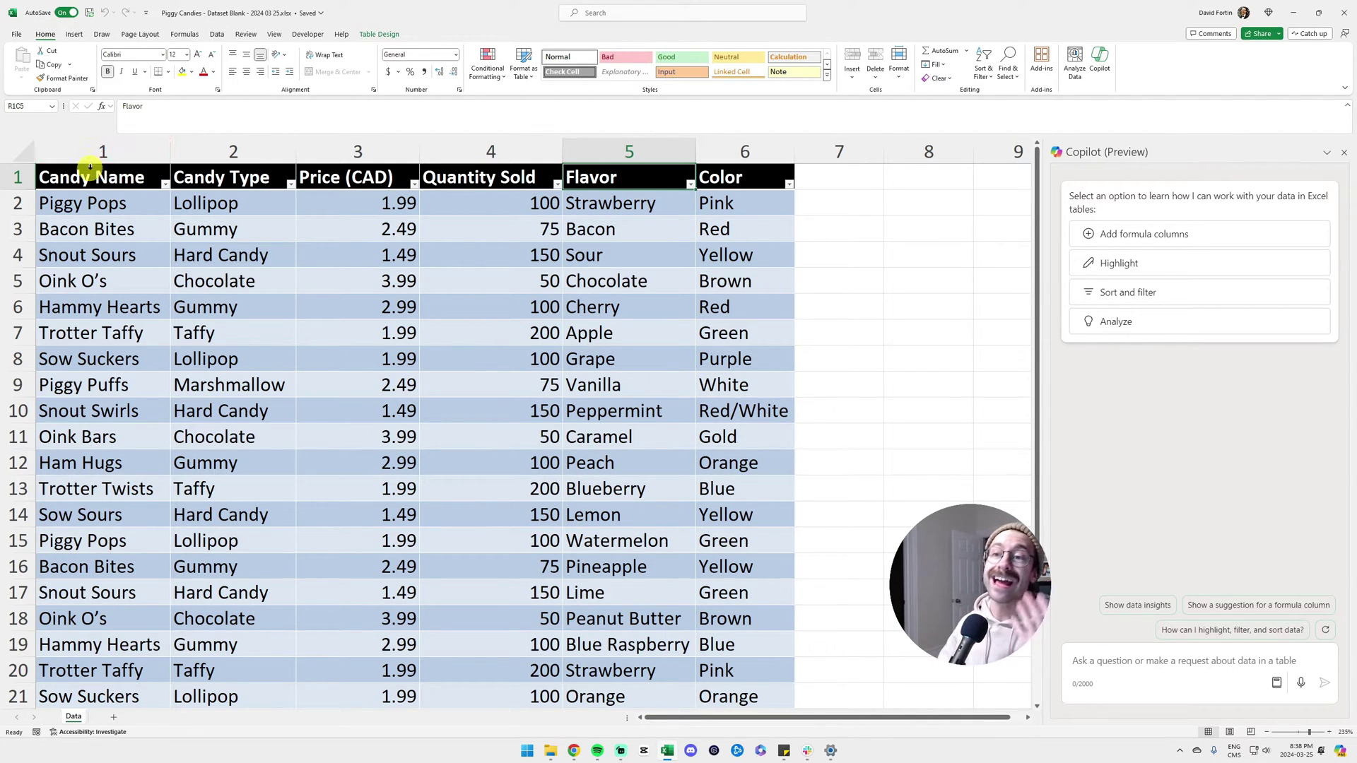
Select the Quantity Sold column, then a cell inside the Piggy Candies table to surface Copilot's table options.
click(646, 316)
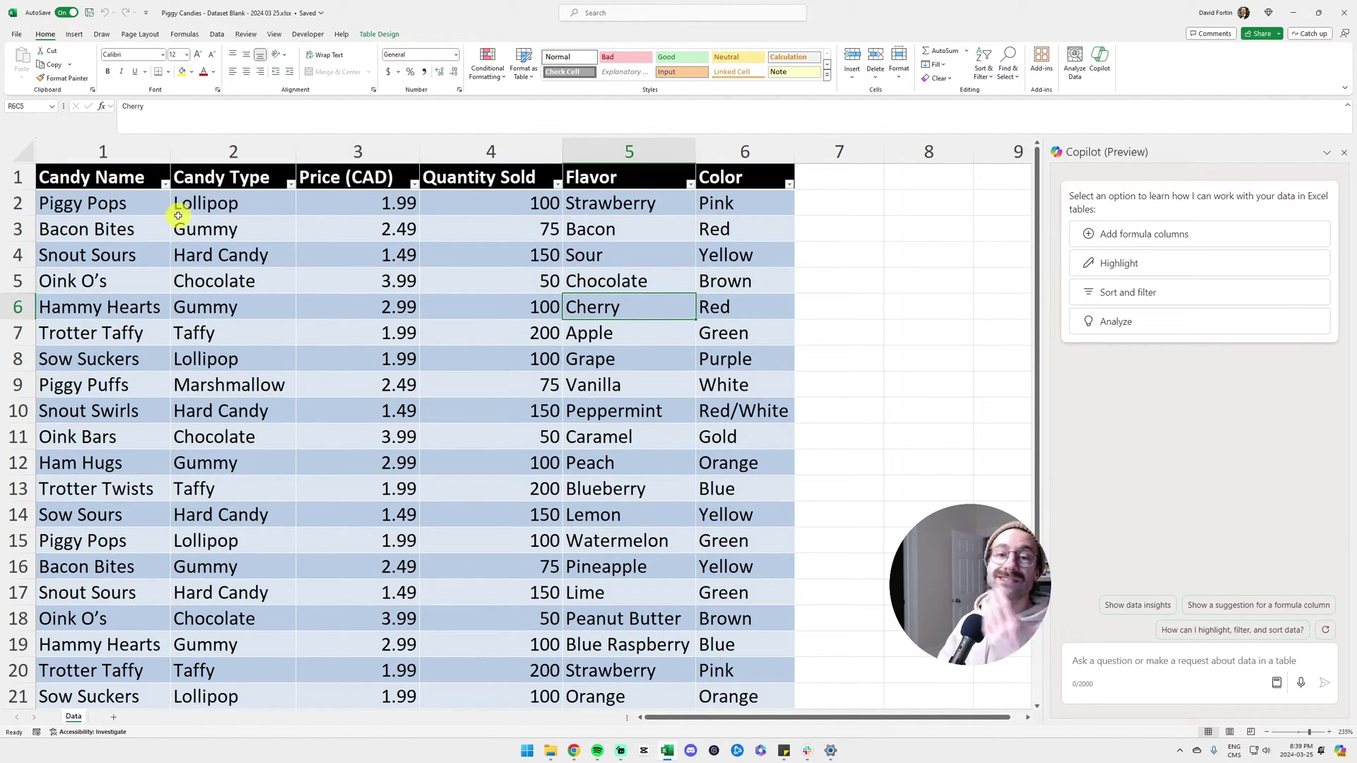
click(149, 204)
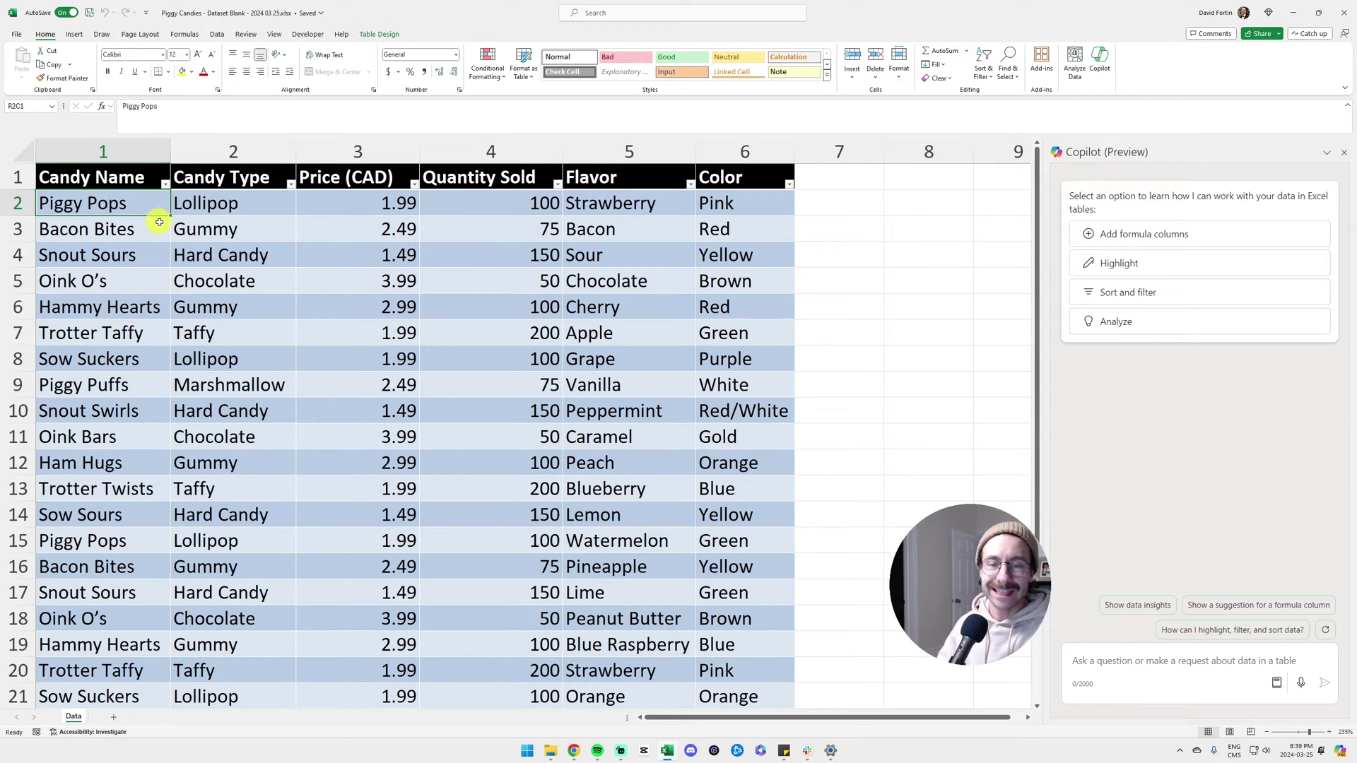
drag(500, 175, 476, 325)
click(489, 147)
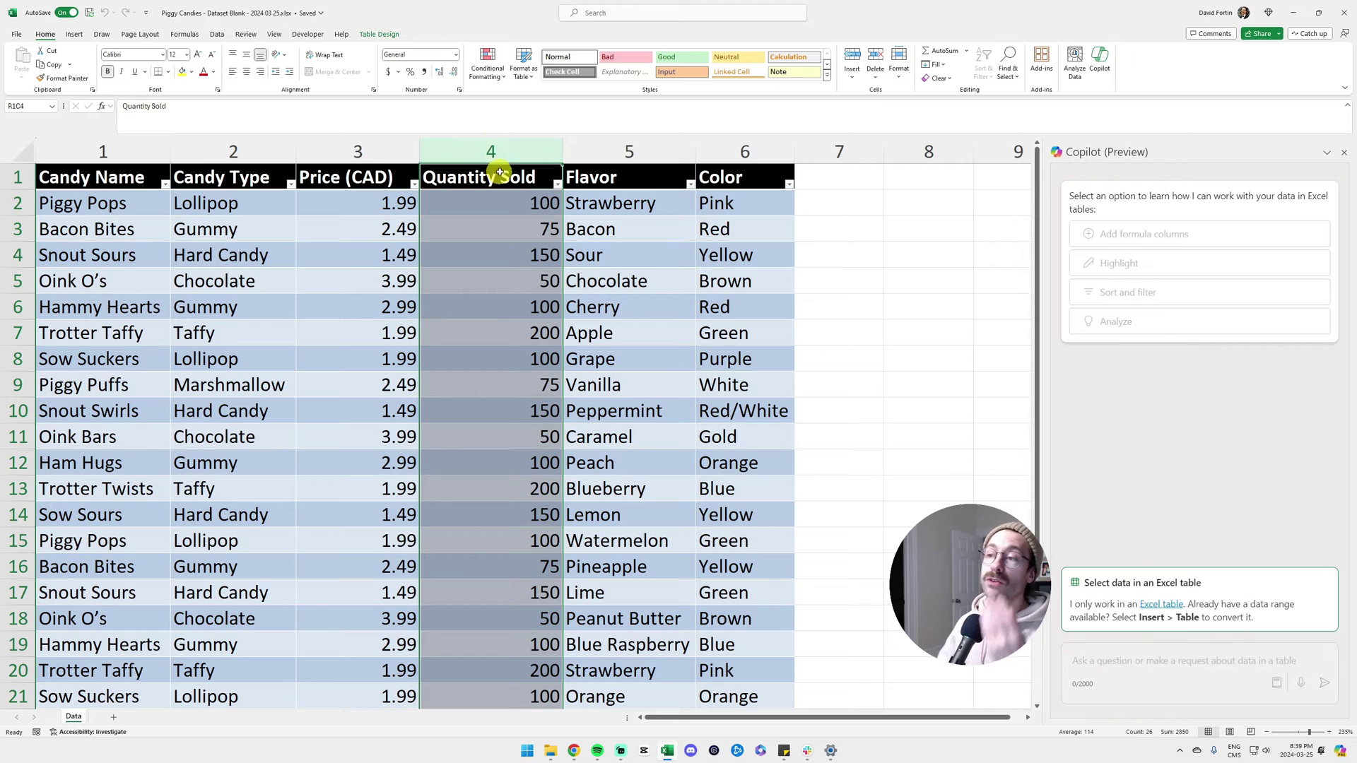
click(134, 177)
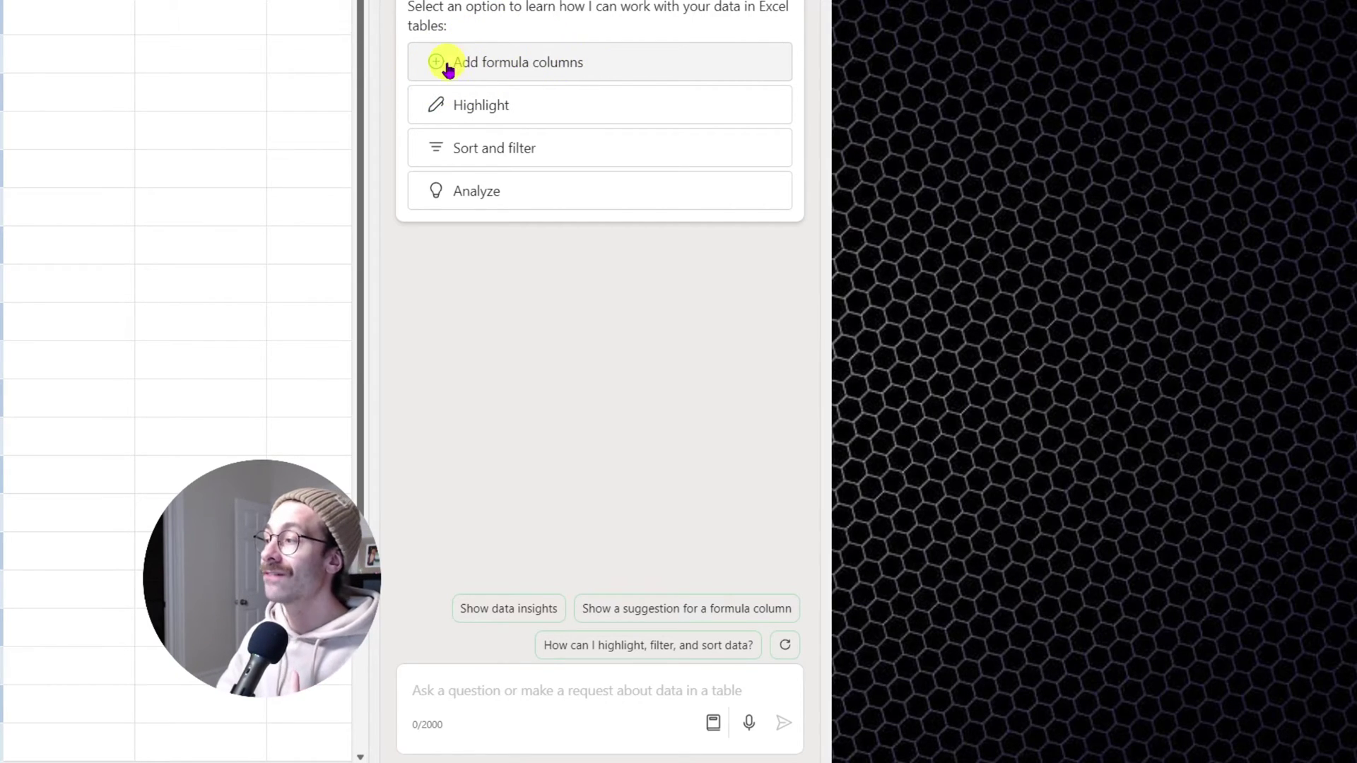
Choose Copilot's Add formula columns suggestion and read its reply.
click(548, 68)
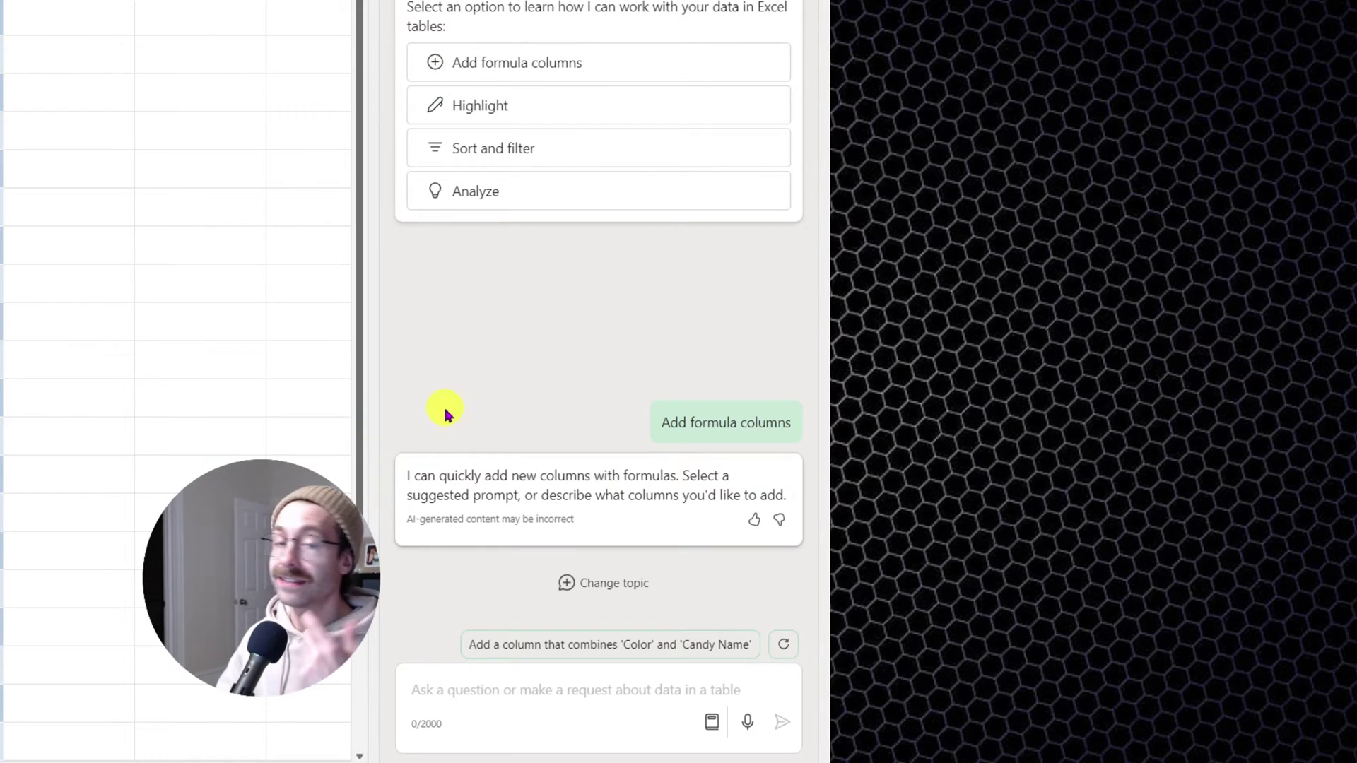
drag(403, 475, 609, 448)
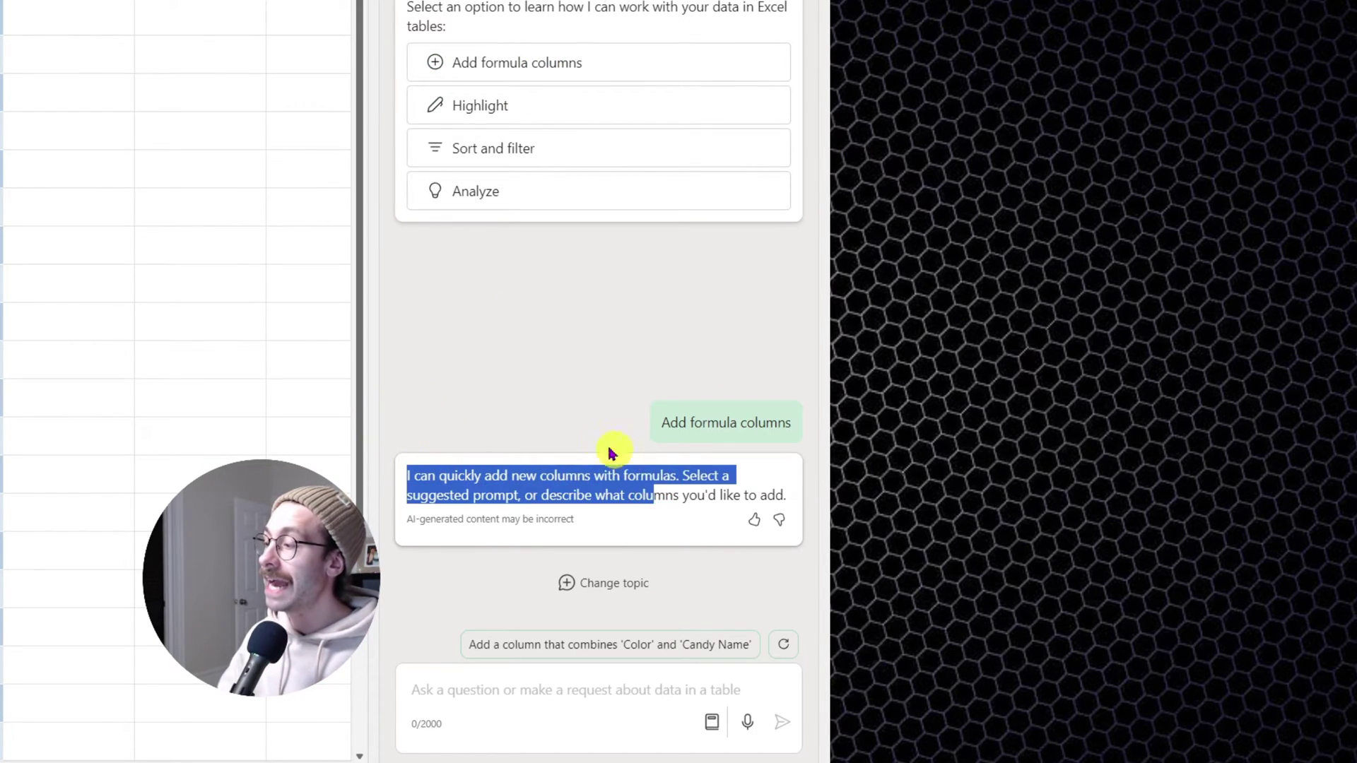
click(593, 446)
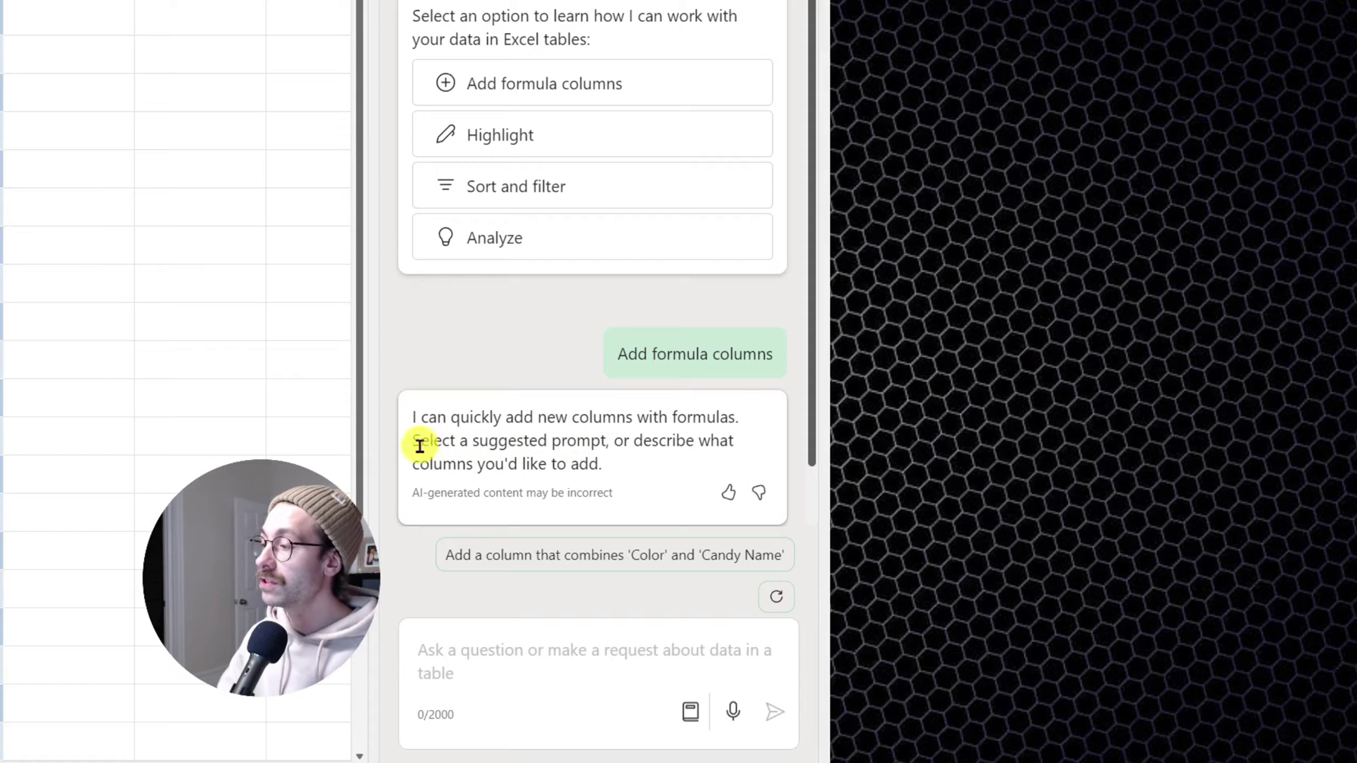
drag(414, 441, 628, 444)
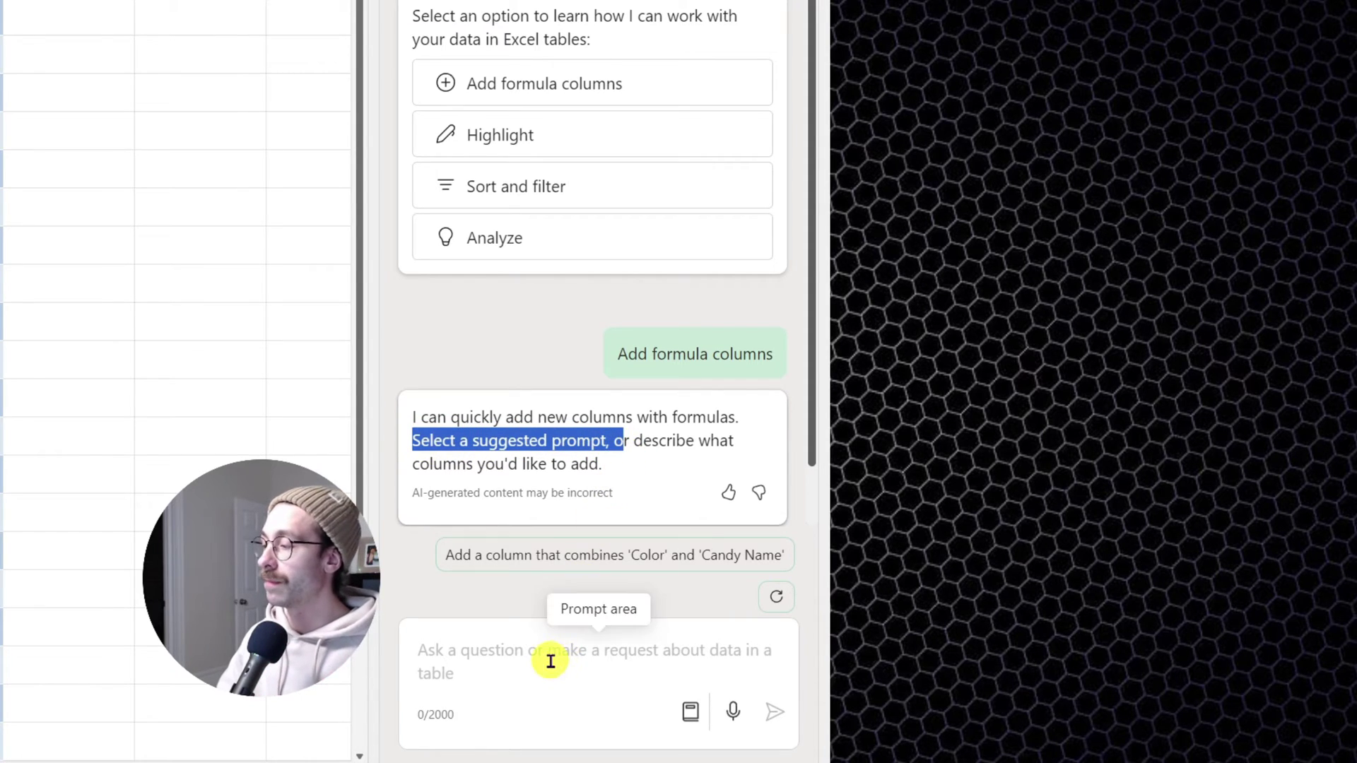
Ask Copilot to 'add a column that does a running sum of quantity sold.'.
click(563, 638)
text(add a column that does a r)
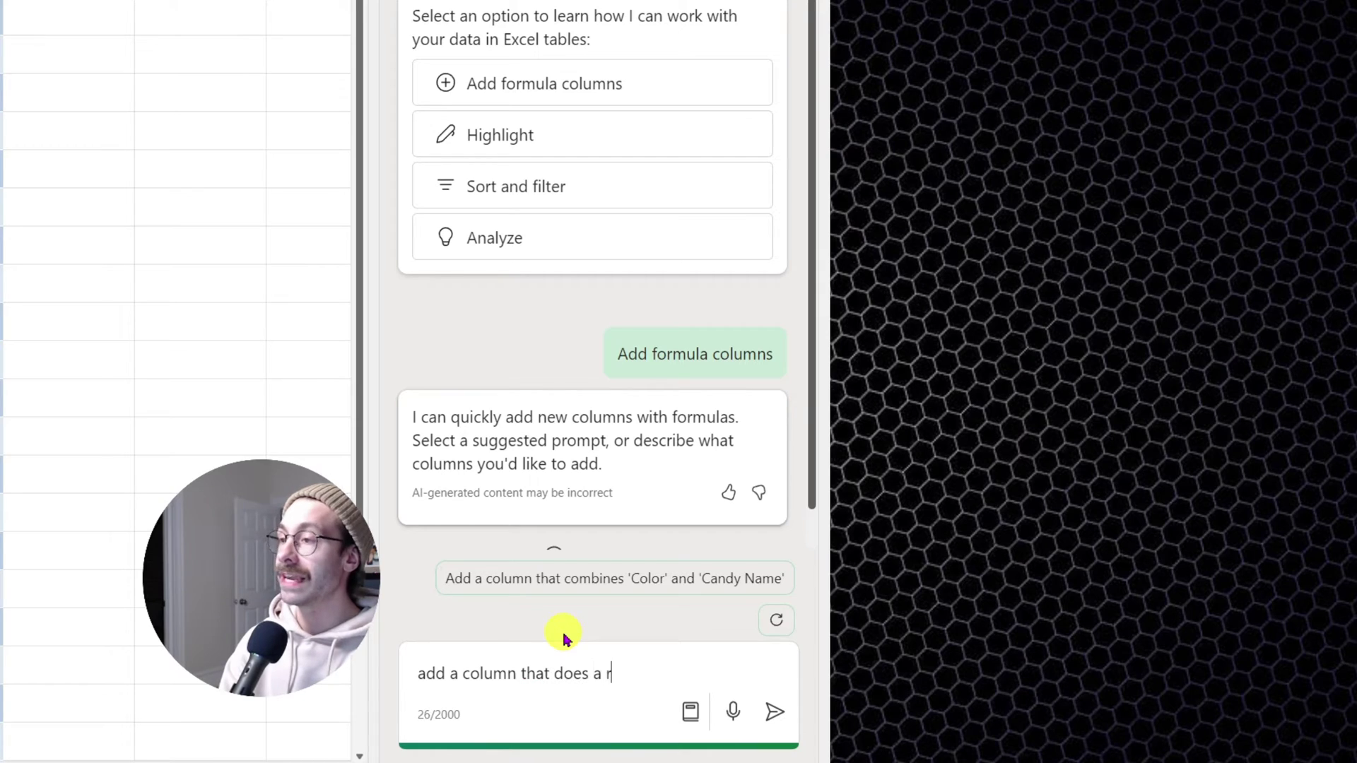
text(unning sum of quantity sold.)
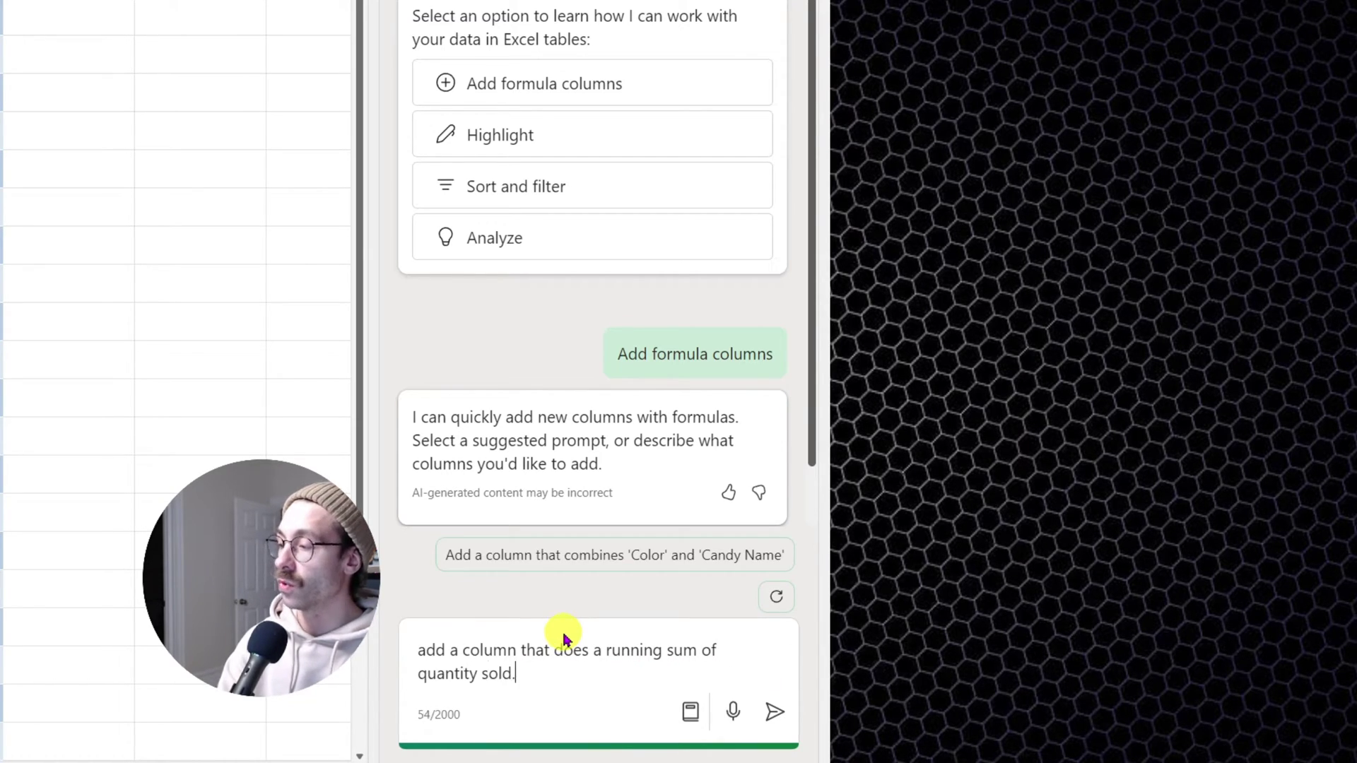
key(Return)
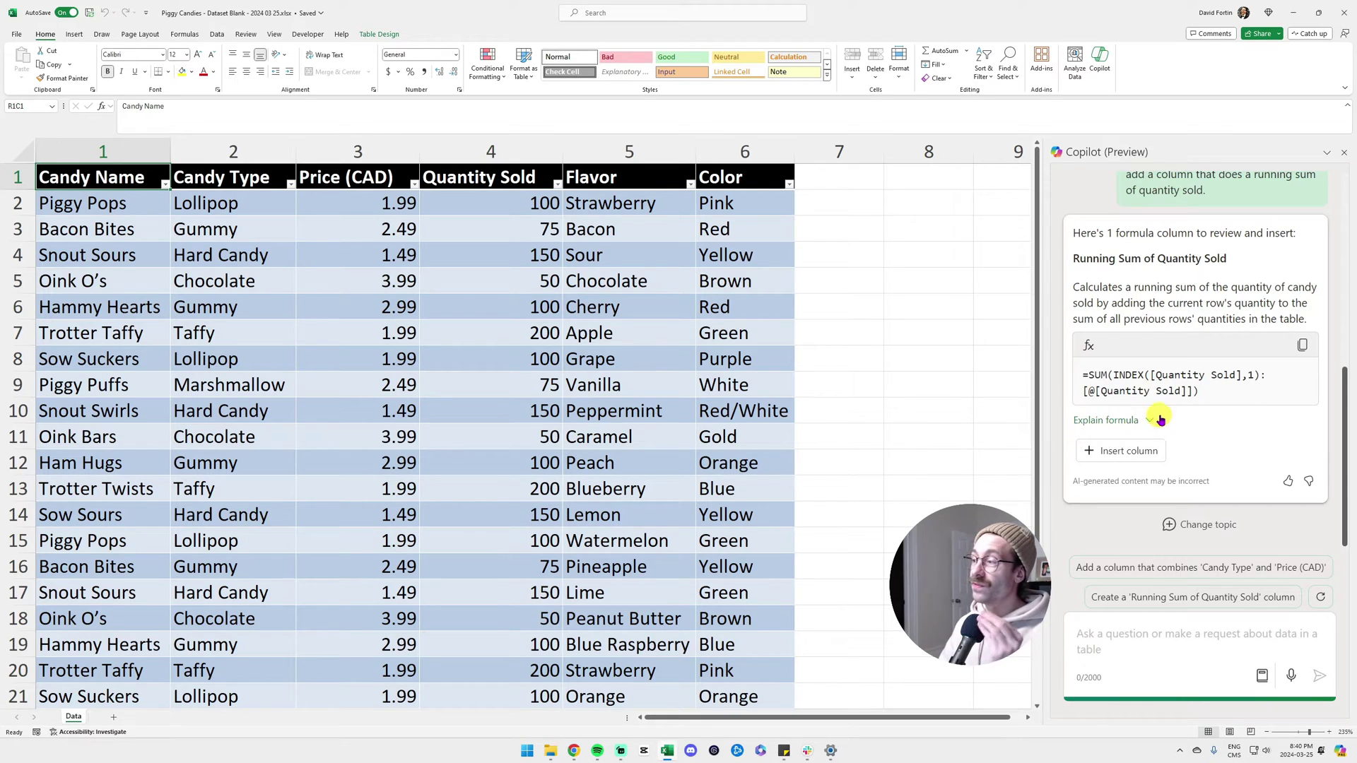
scroll(1160, 420, up, 3)
scroll(1161, 391, down, 1)
drag(1127, 287, 1210, 311)
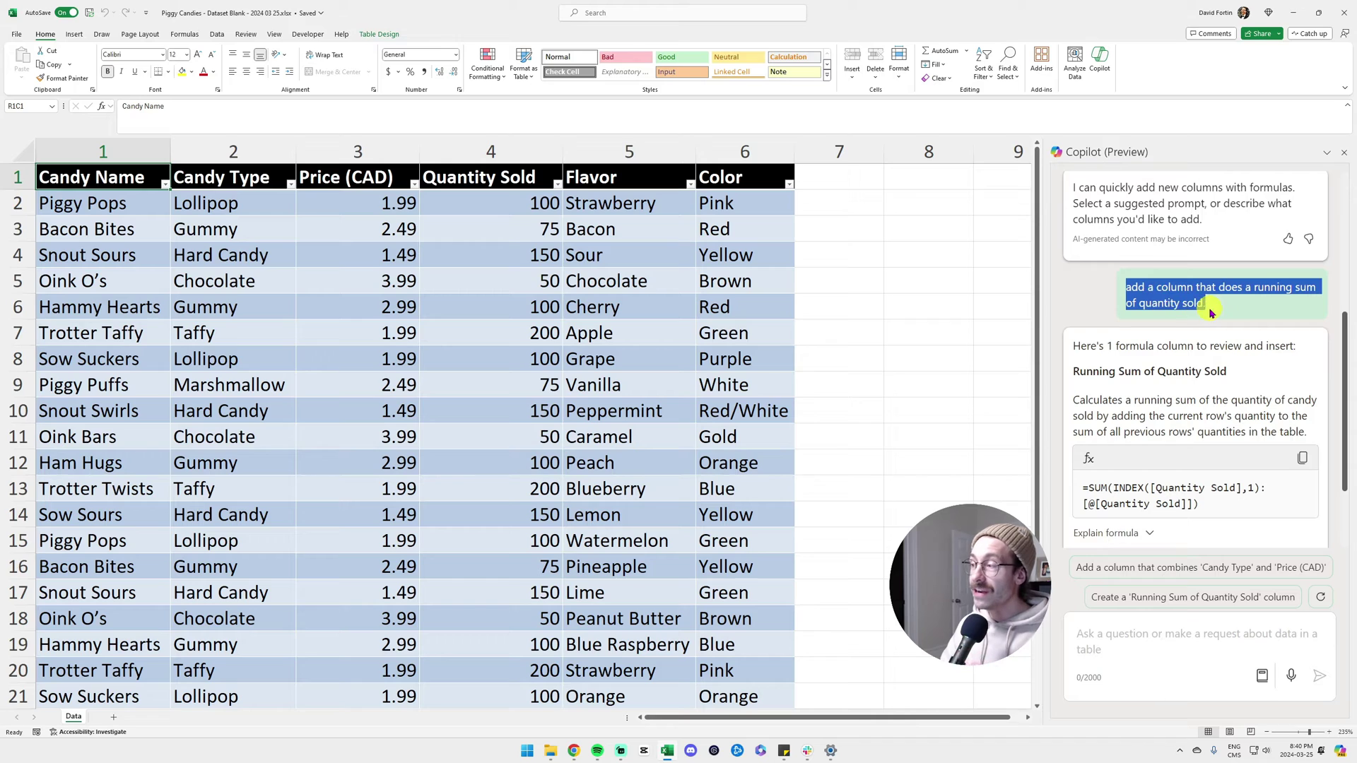
click(1210, 311)
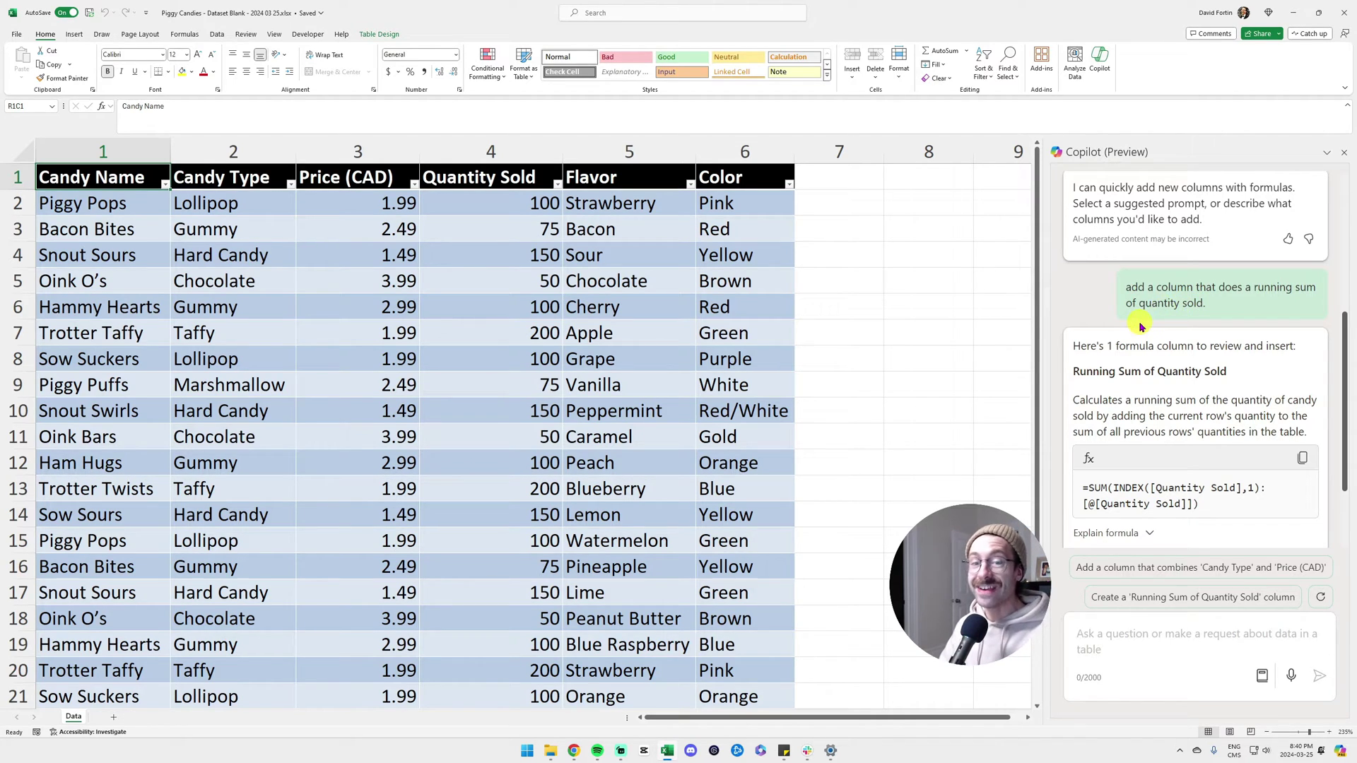
Insert the suggested Running Sum of Quantity Sold column and check its SUM(INDEX) formula.
scroll(1140, 325, down, 3)
mouse_move(1152, 458)
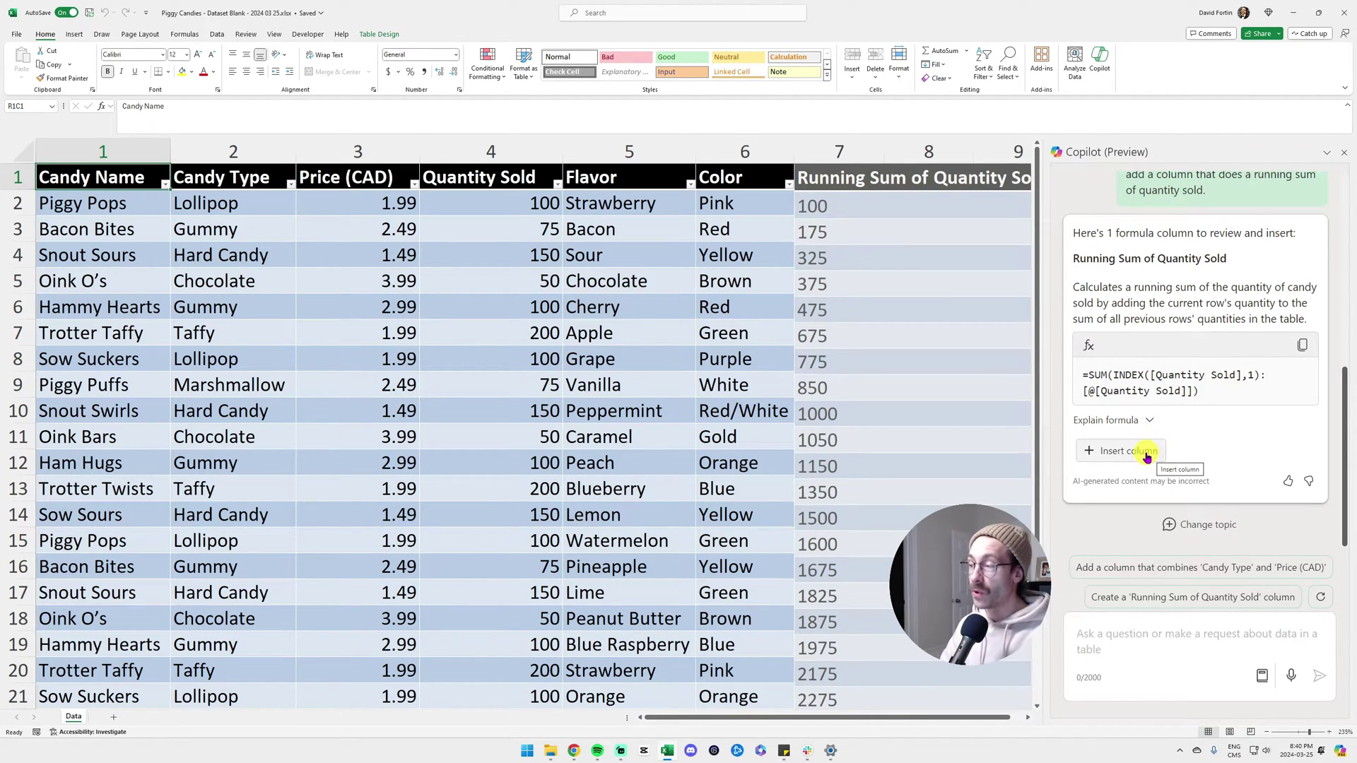
click(1145, 453)
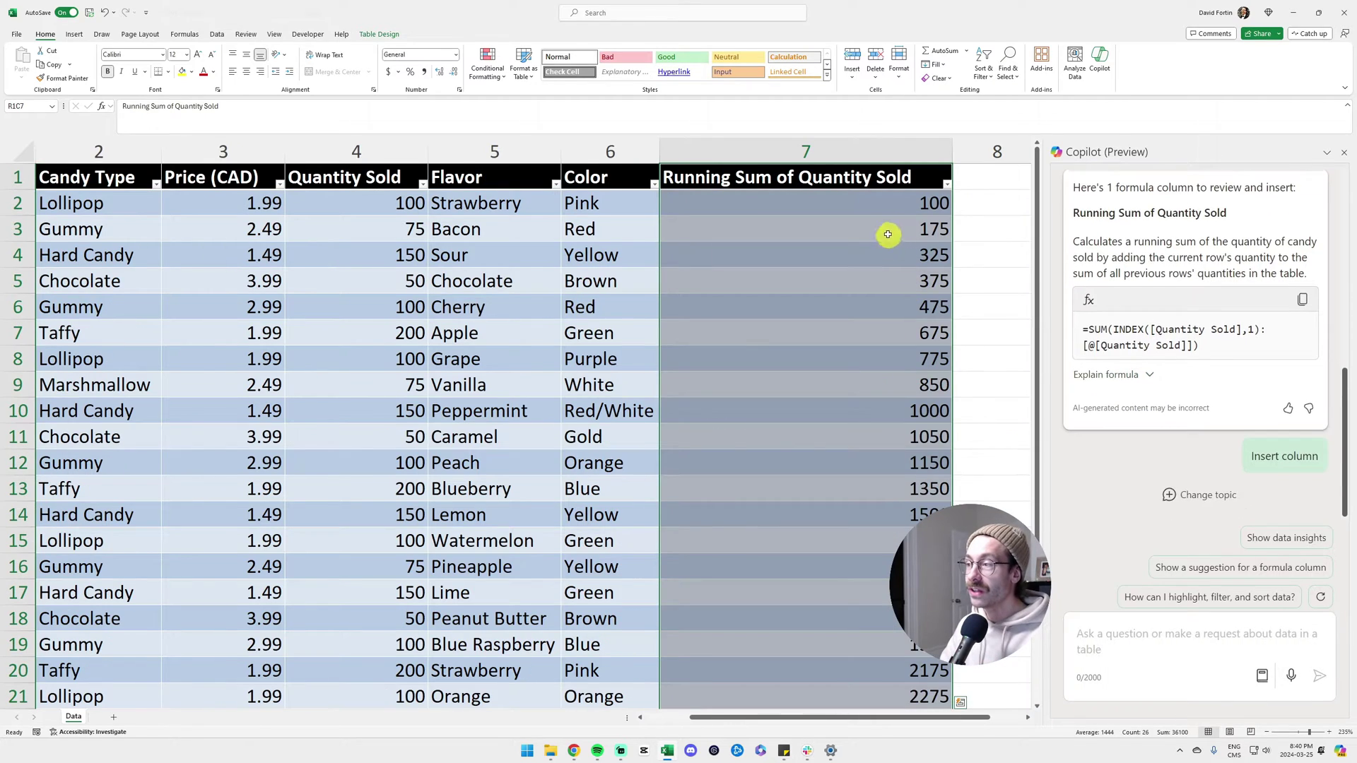
click(883, 202)
click(776, 235)
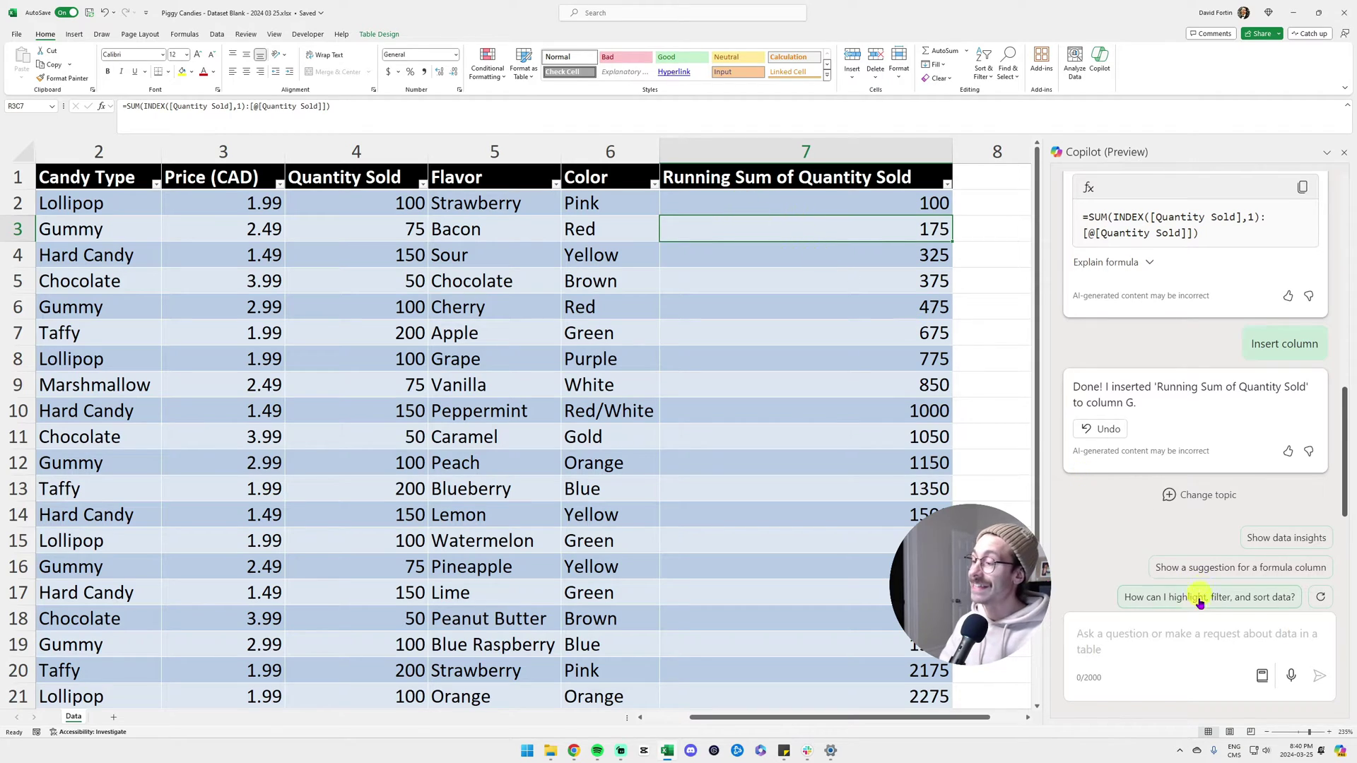
ctrl+scroll(1131, 555, up, 3)
Widen the Copilot pane and send a request for a running-sum column of quantity sold, citing 100 then 175.
drag(1034, 429, 916, 423)
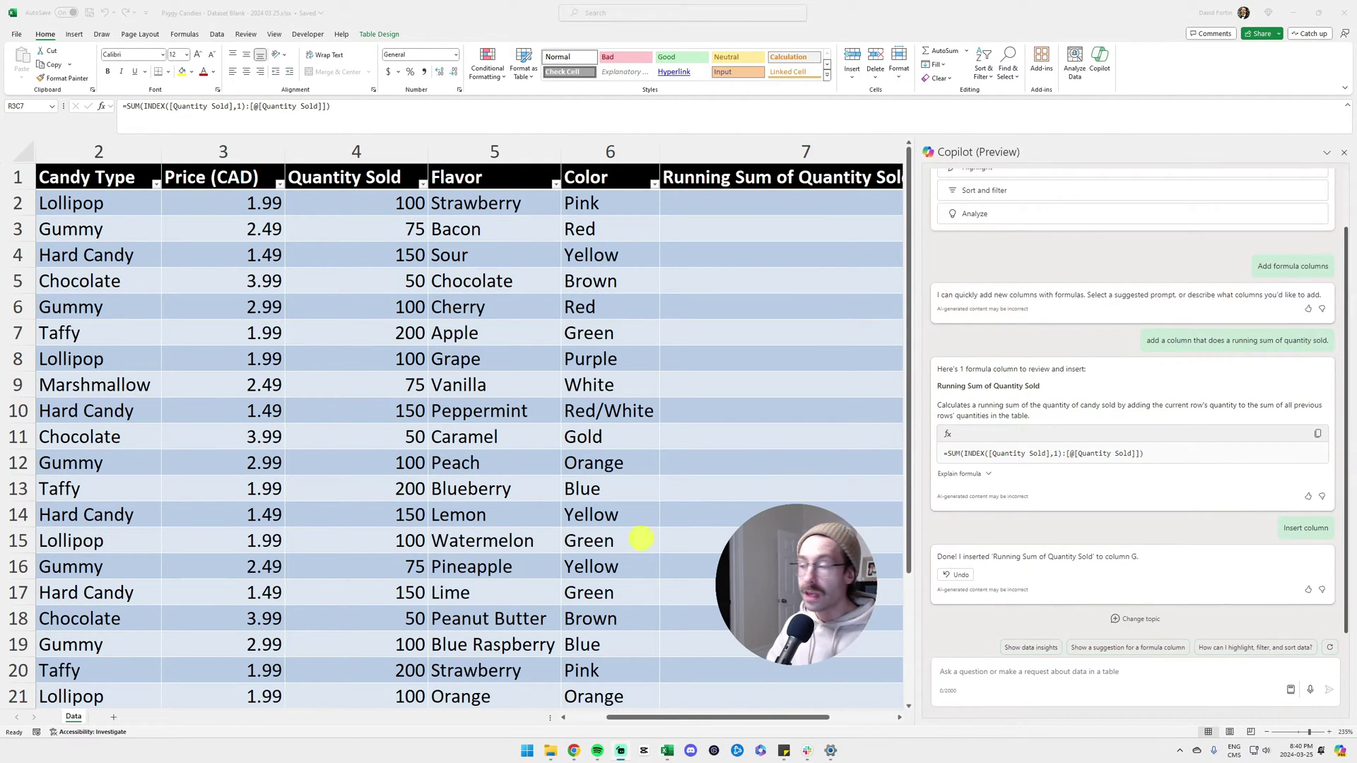
ctrl+scroll(1034, 601, up, 1)
ctrl+scroll(1033, 601, up, 3)
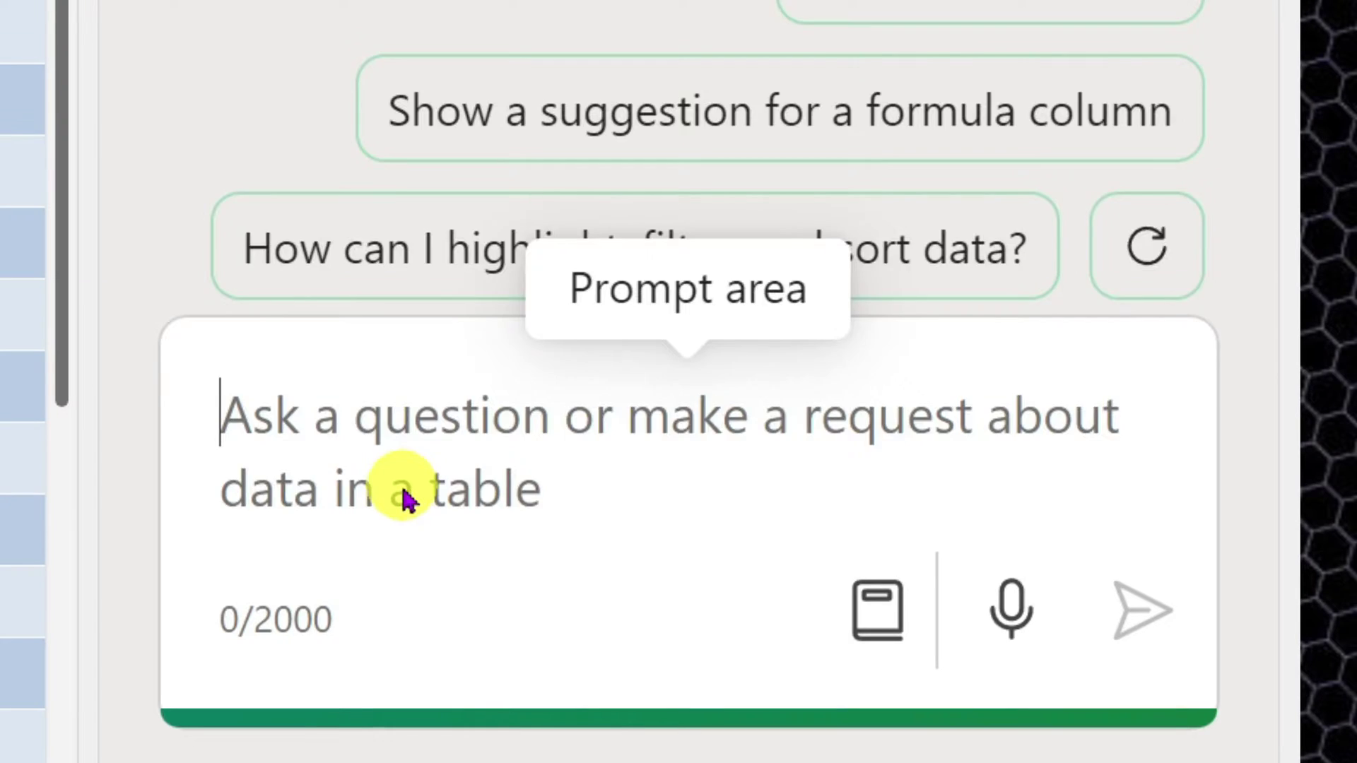
text(I want you t)
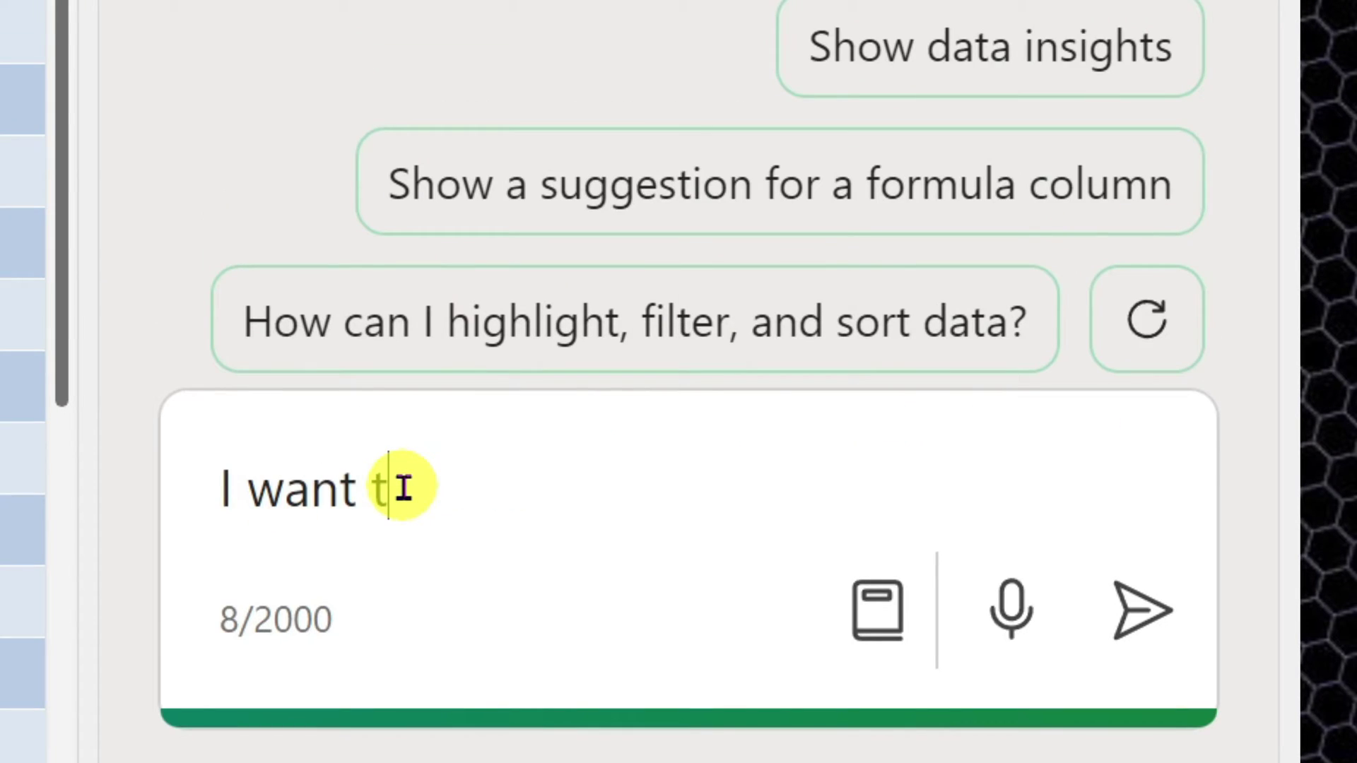
key(BackSpace)
text(you to add a column )
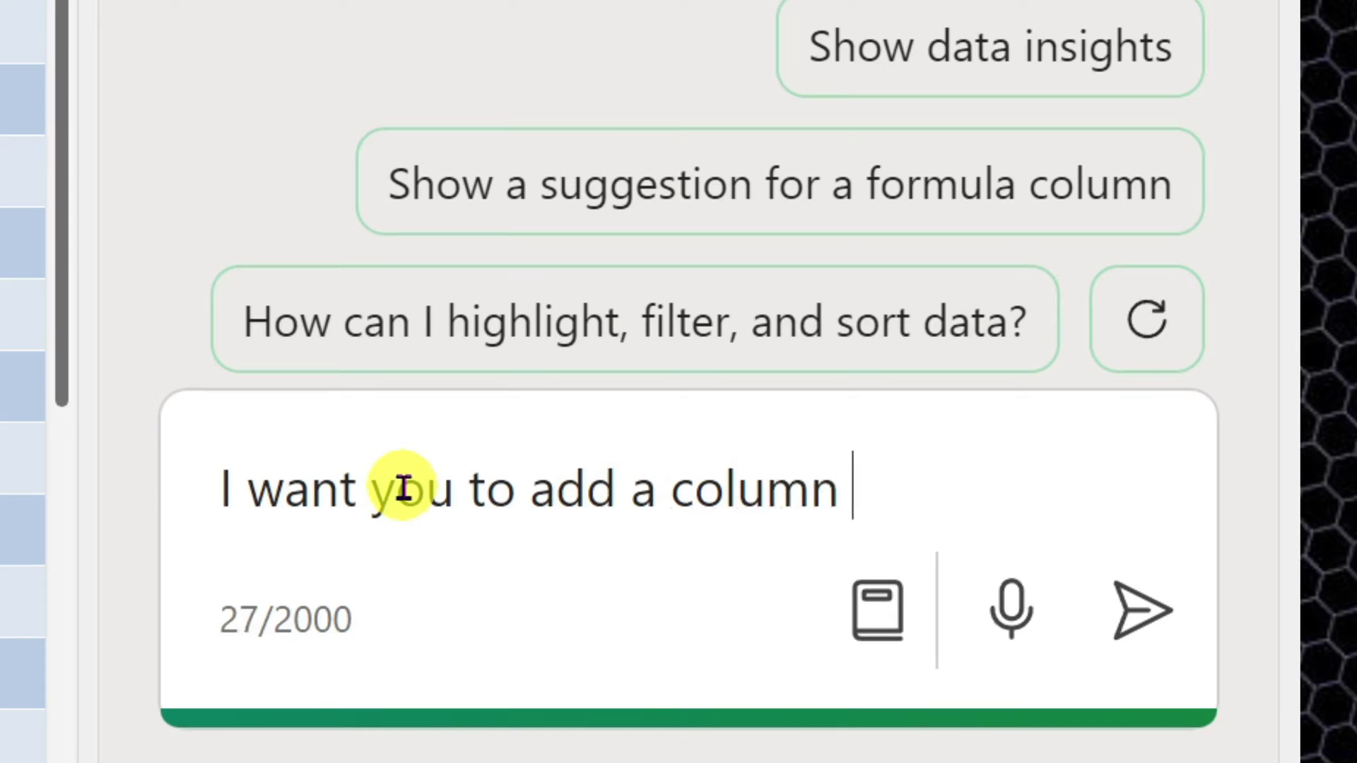
text(doing a running sum.)
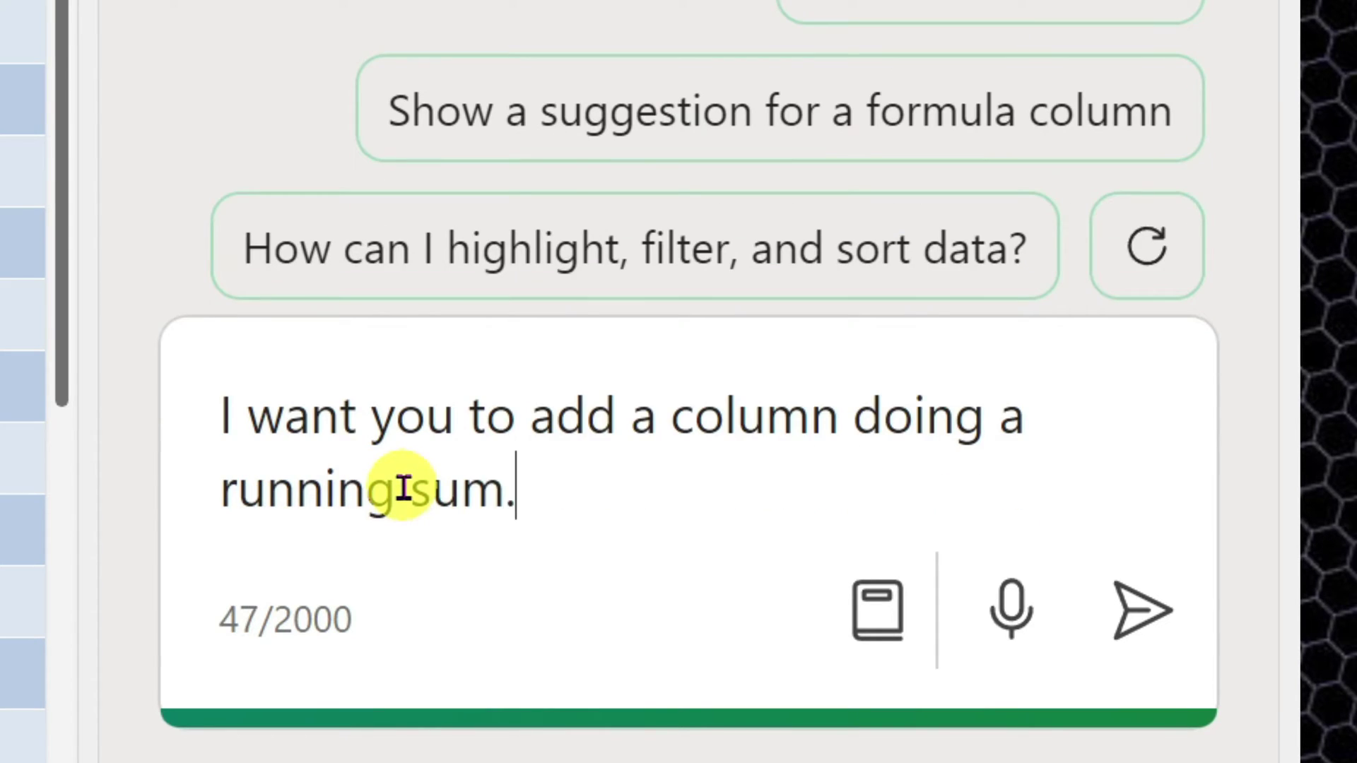
text( B)
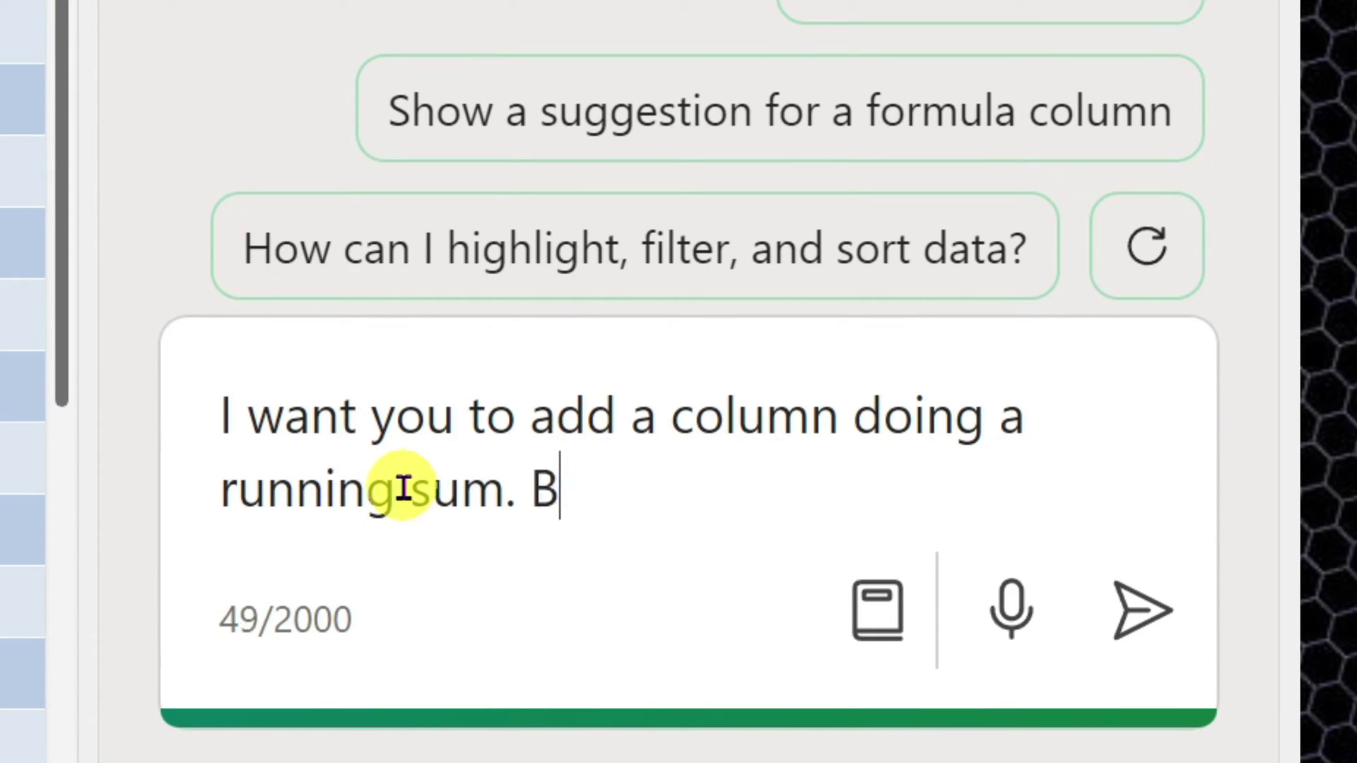
text(y example, if my firs)
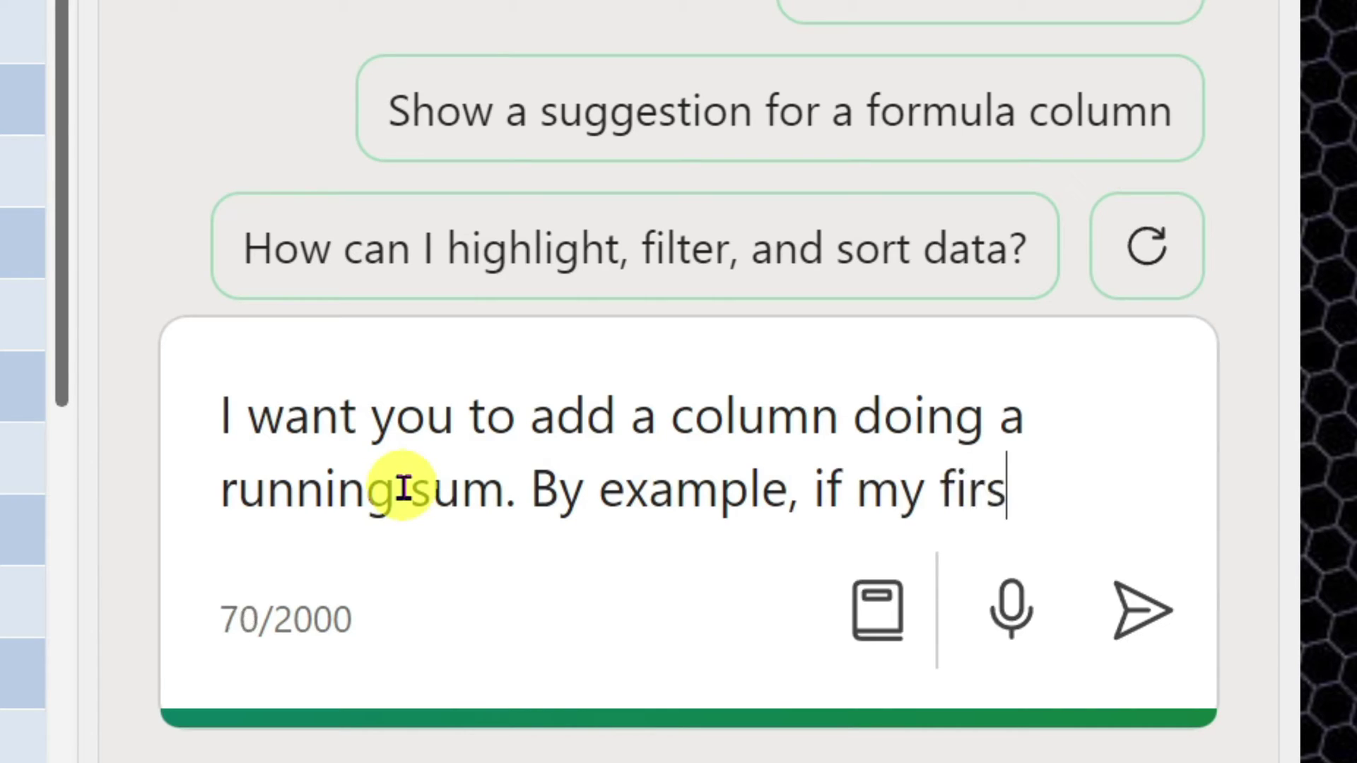
text(t line of quantity sold )
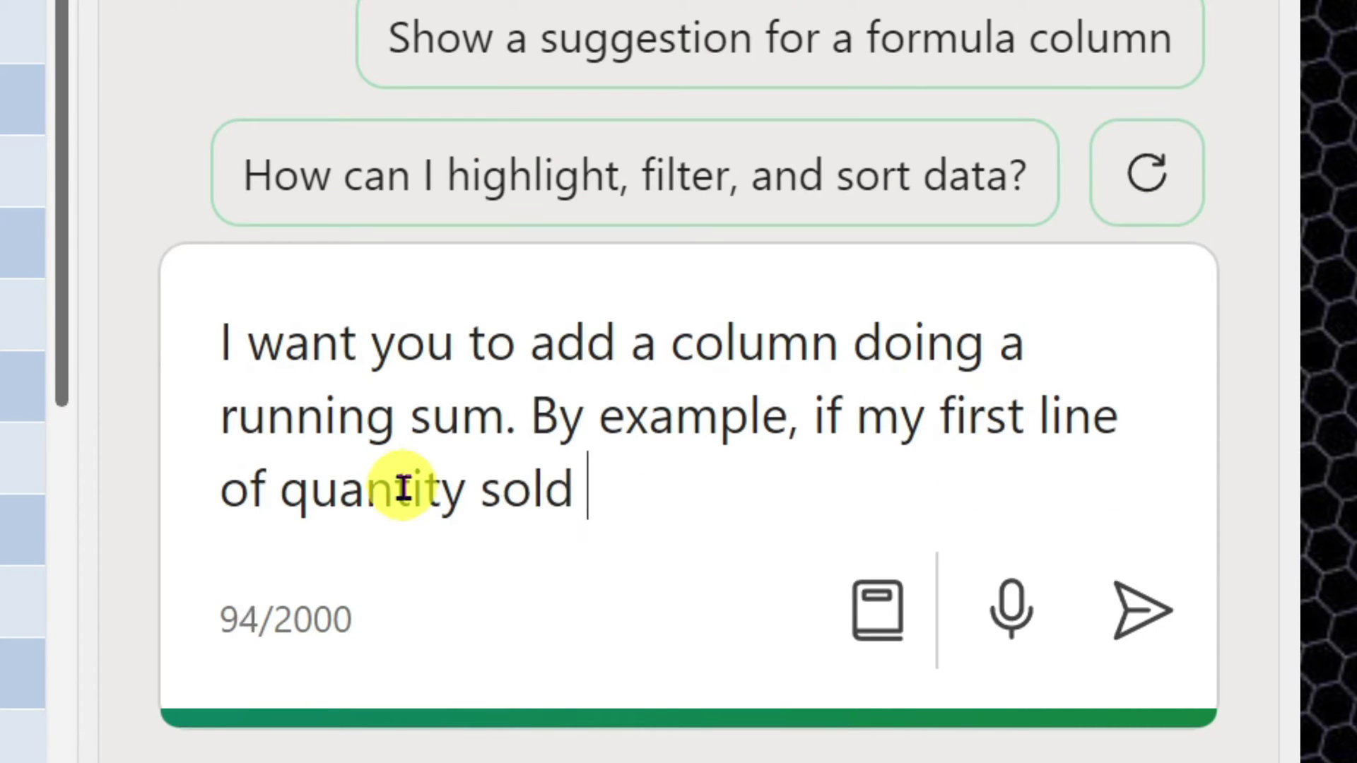
text(is a 100. I want y)
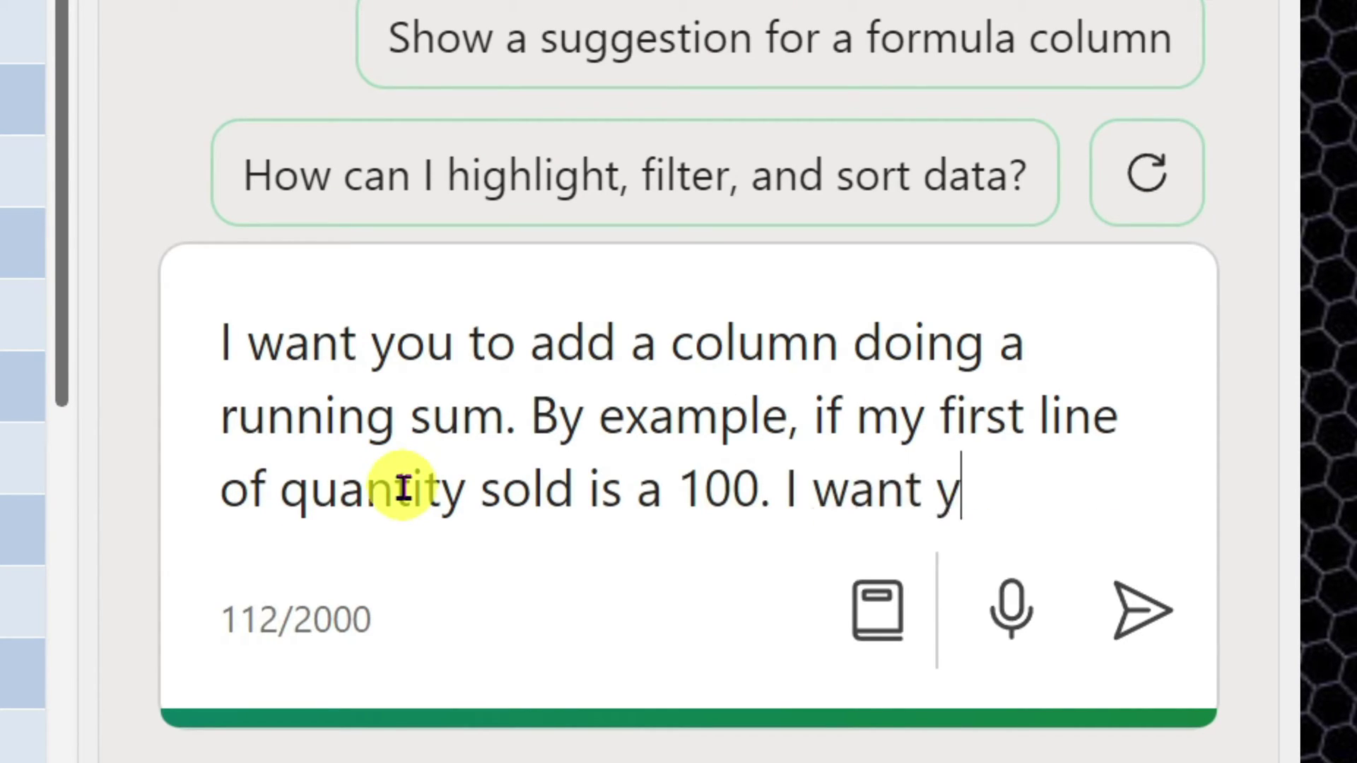
text(ou to give a 100 in this n)
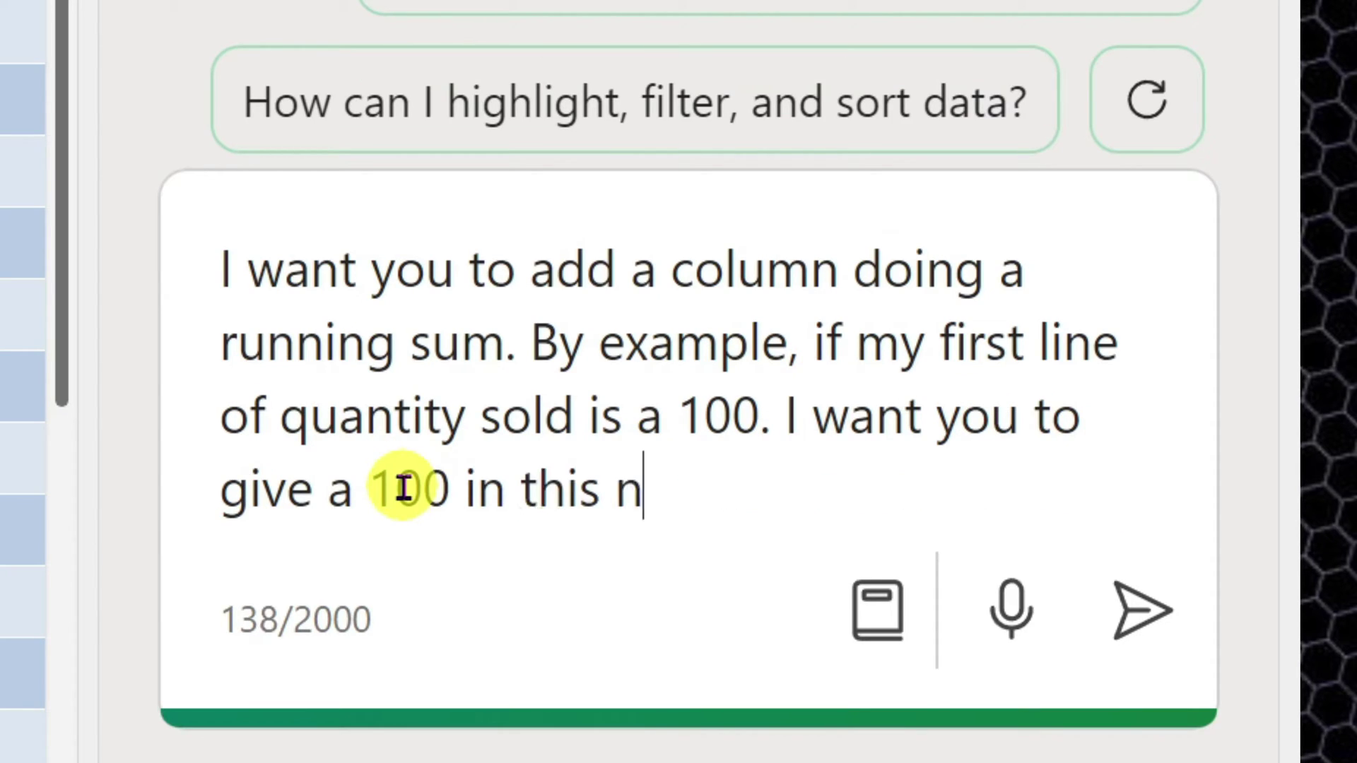
text(ew column. If the sec)
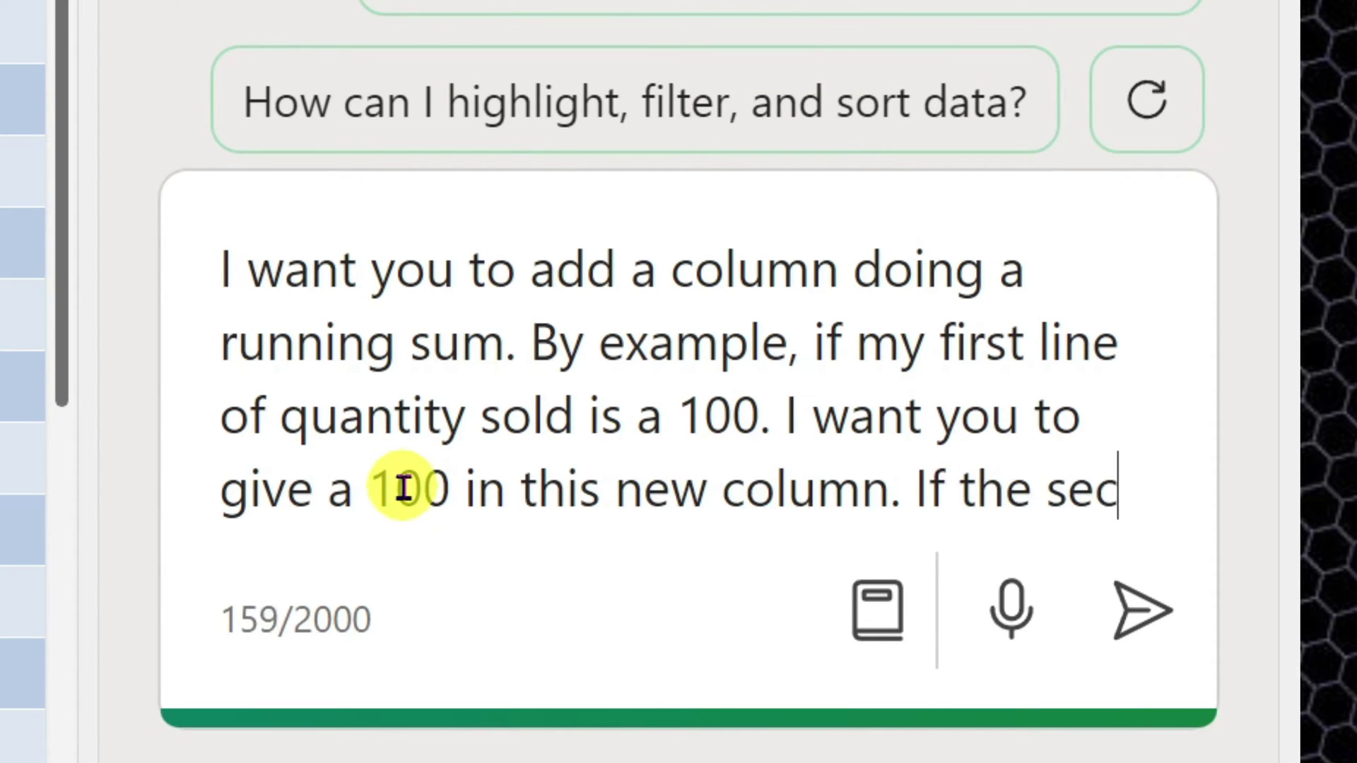
text(ond row of the quan)
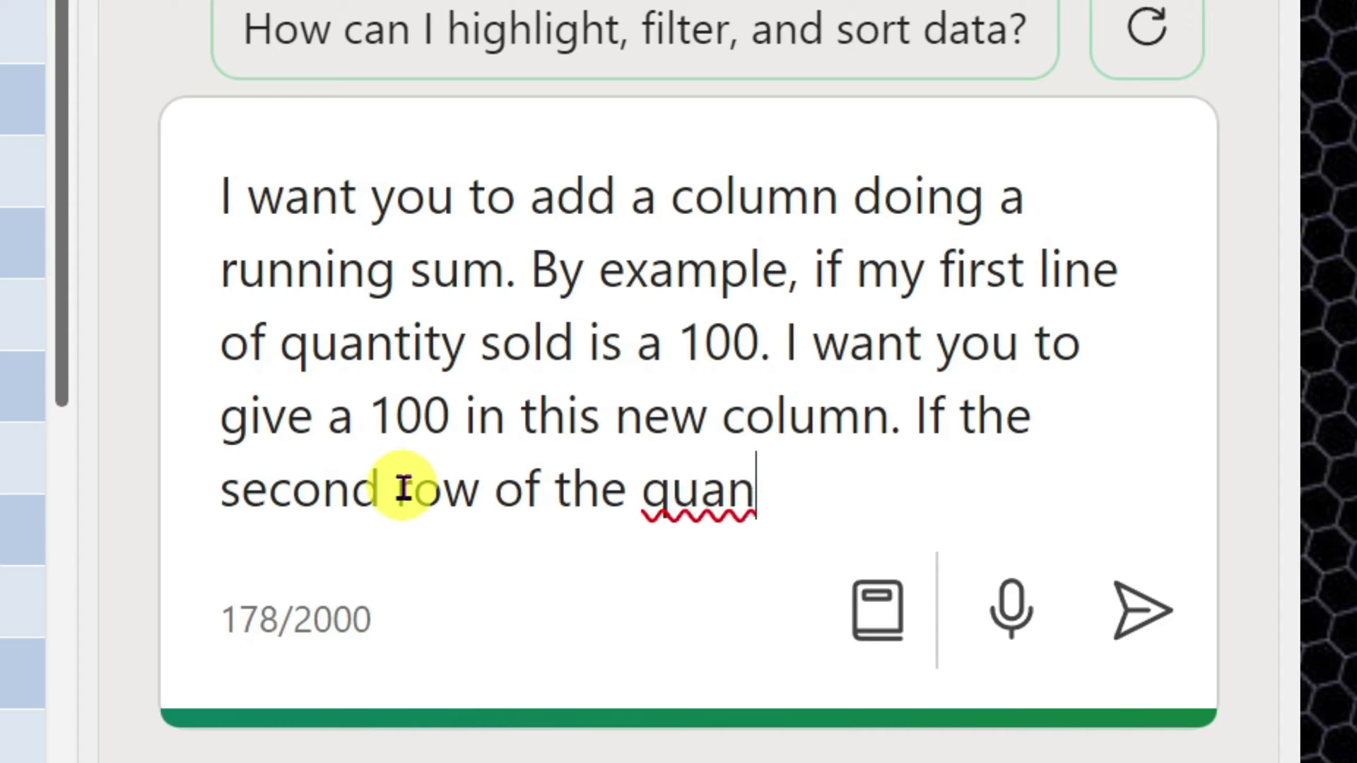
text(tity sold is 75. I)
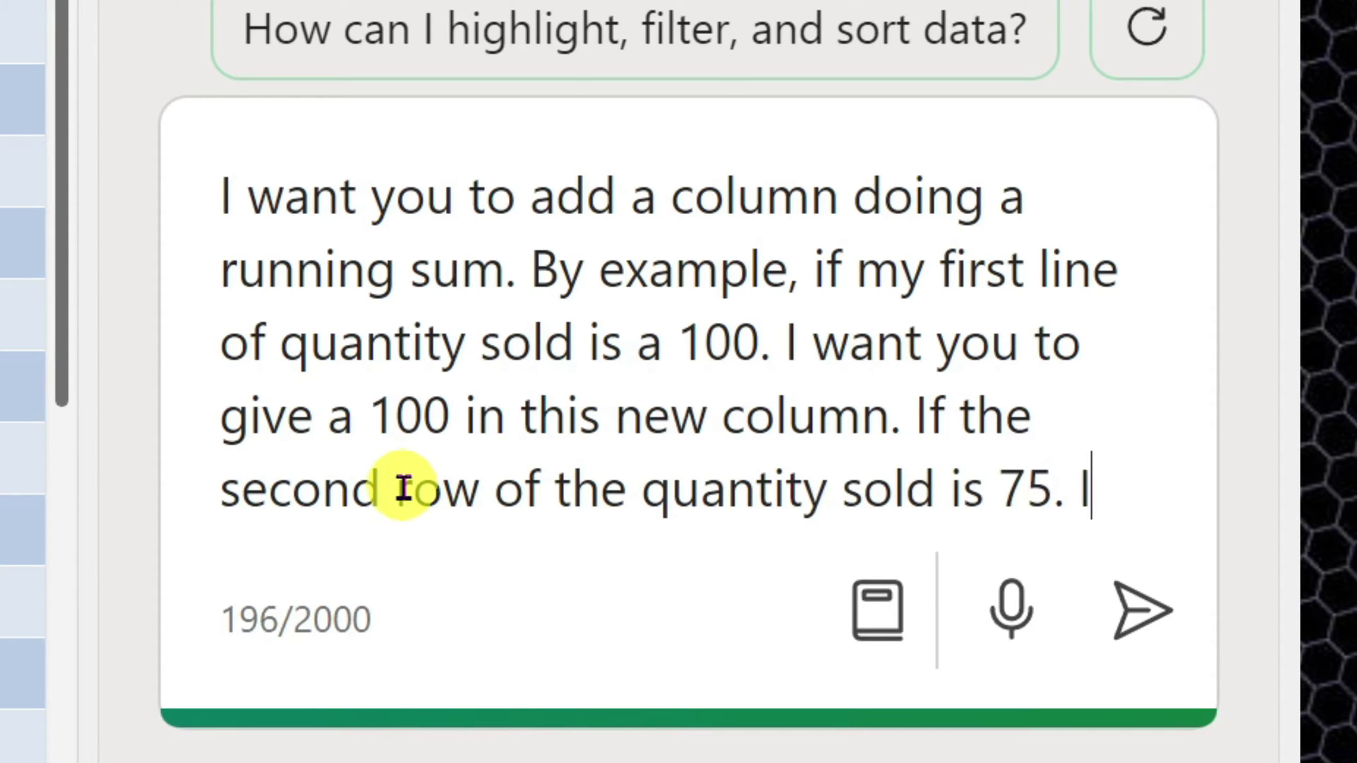
text( want you to g)
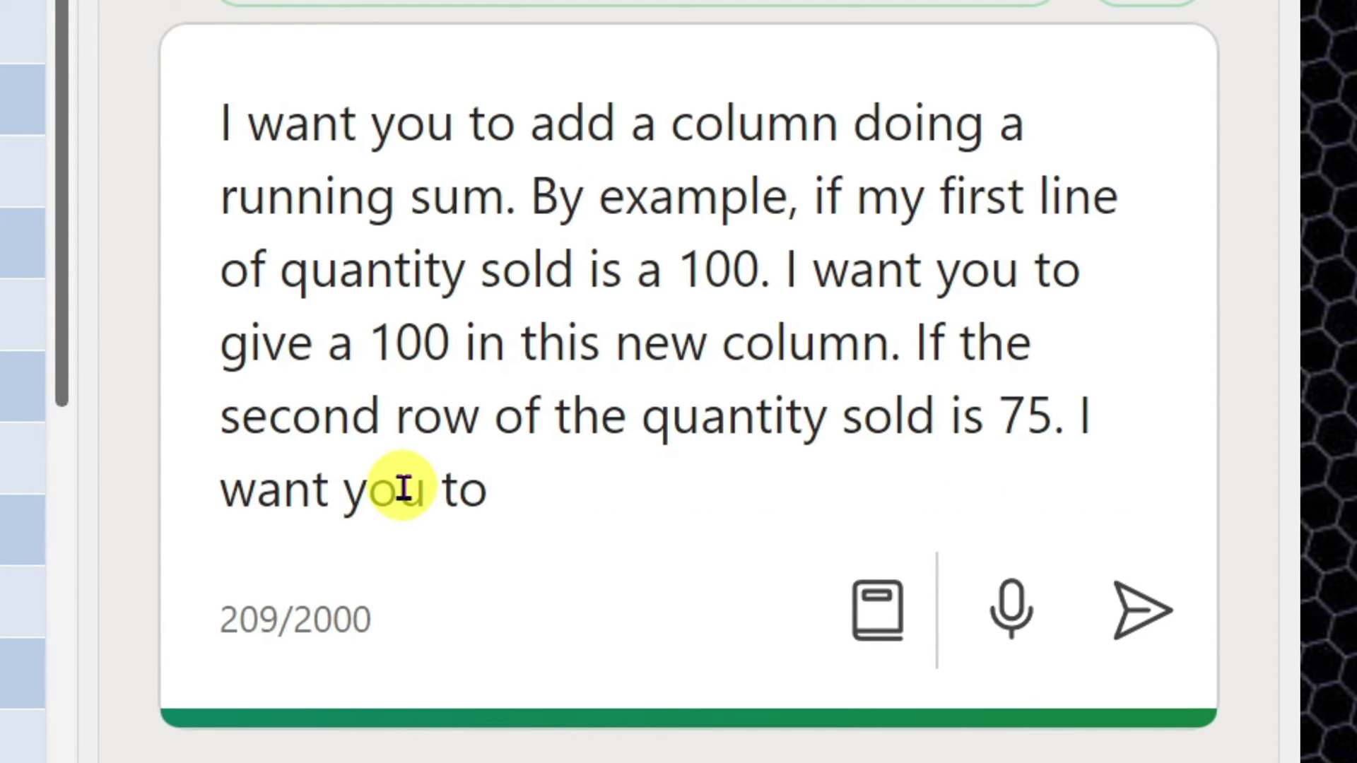
text(o give me back a)
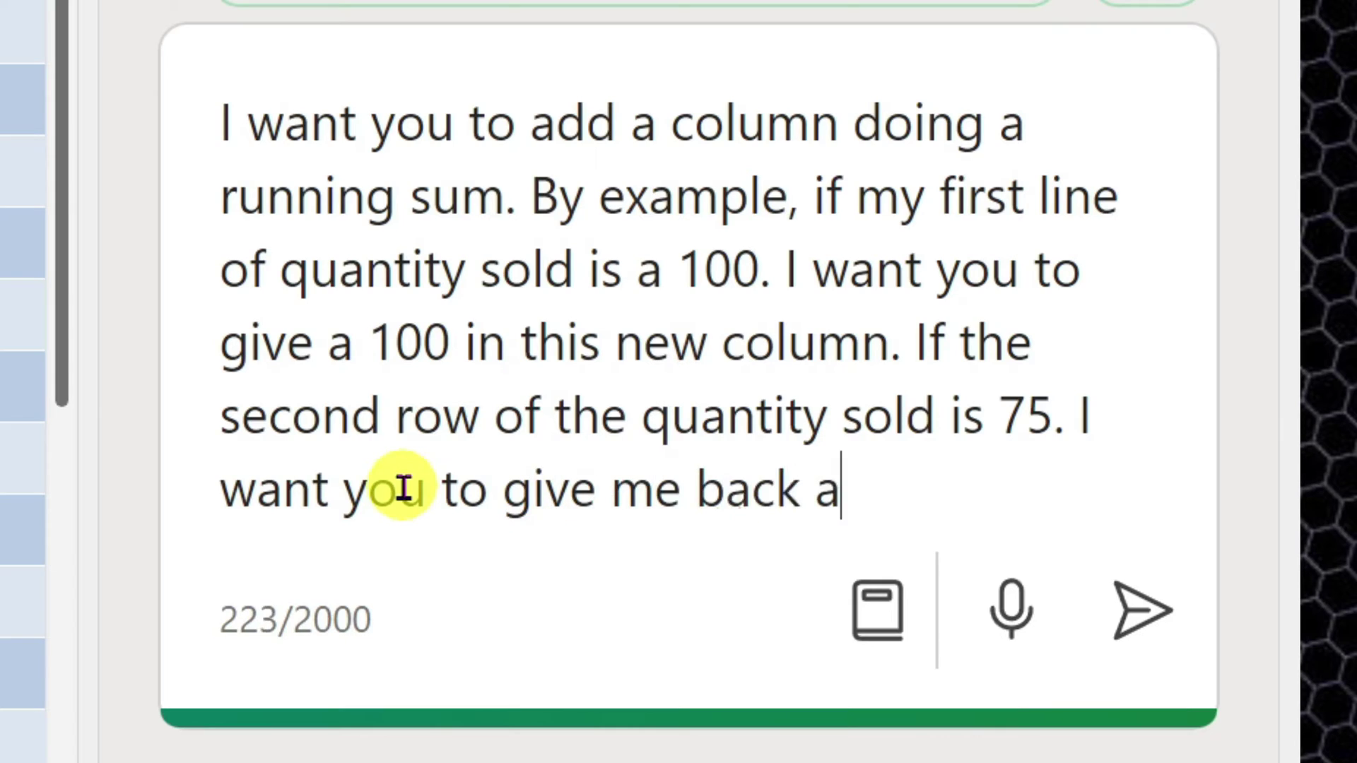
text( 175 in th)
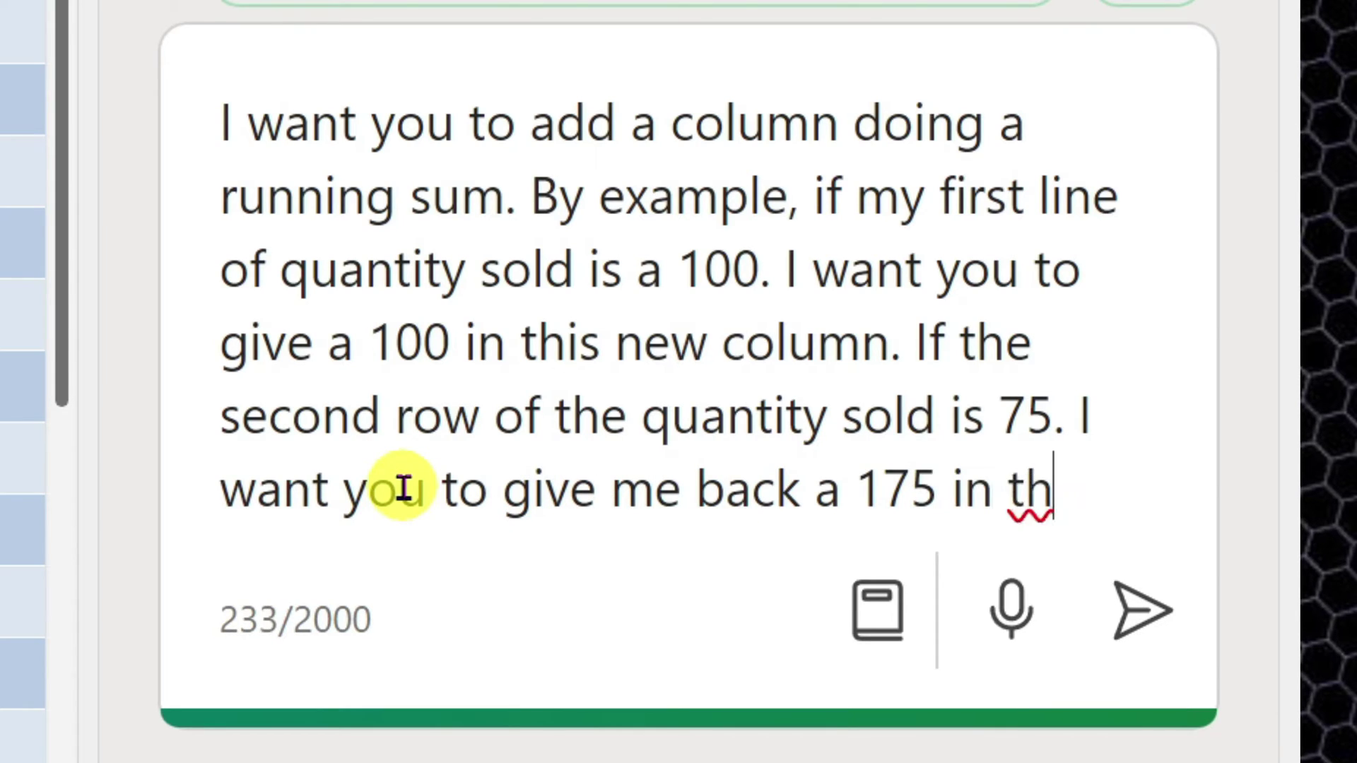
text(s ni new column.)
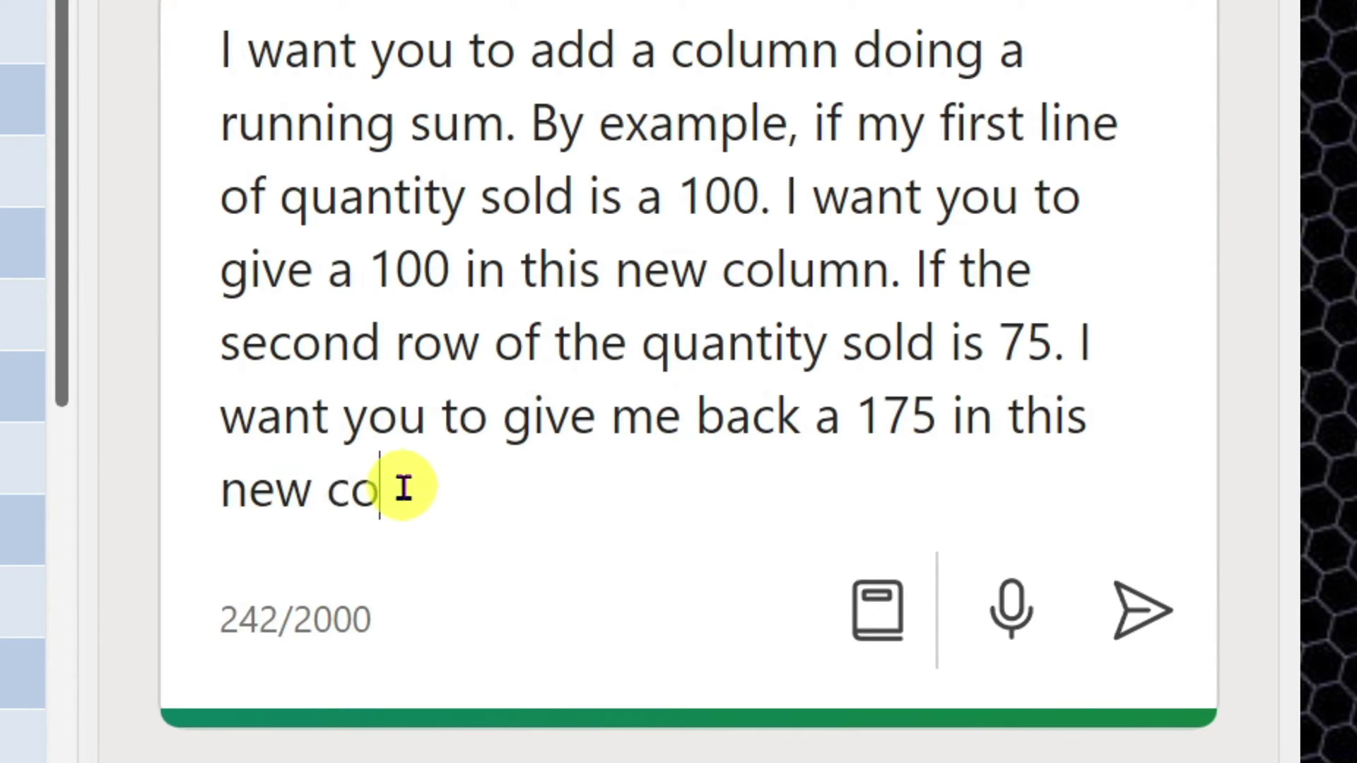
click(1163, 599)
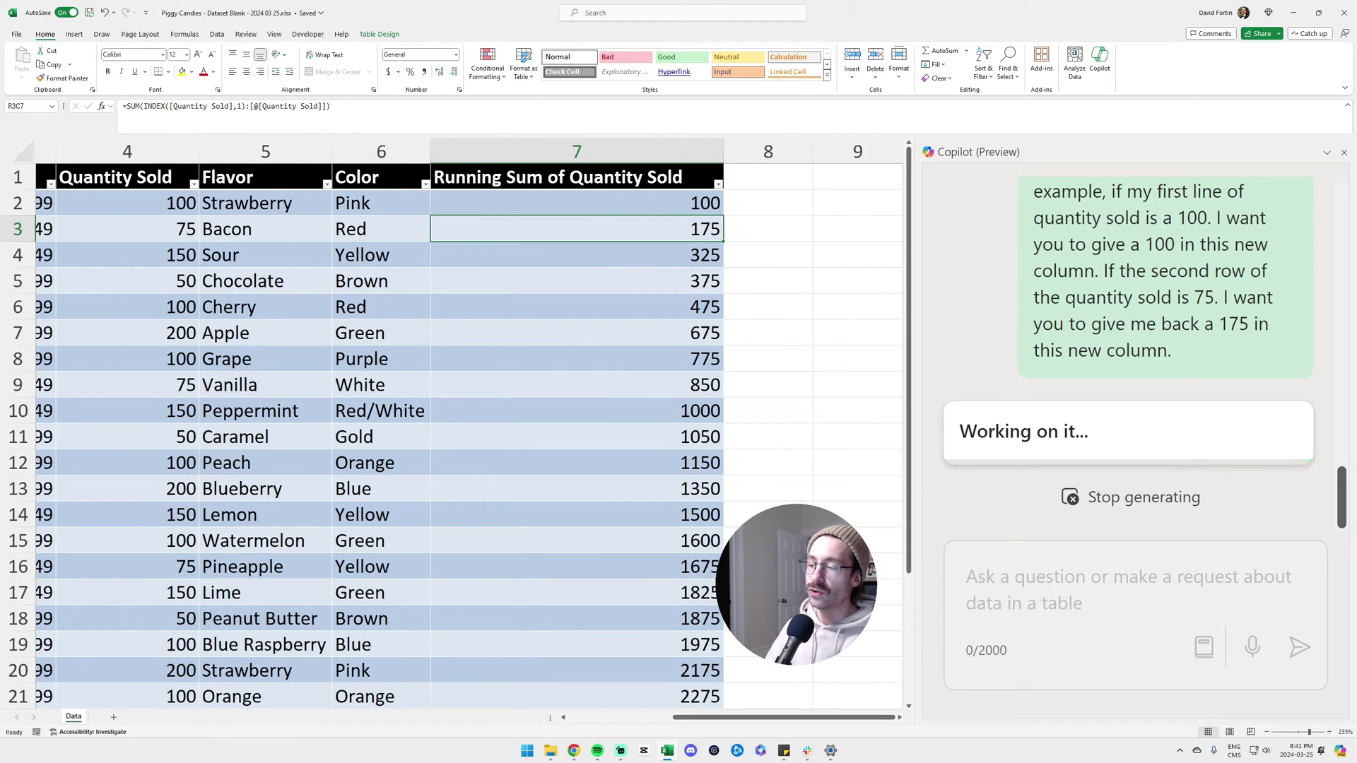
Scroll the sheet and select empty cells in column 8 just right of Table1.
ctrl+scroll(781, 485, down, 2)
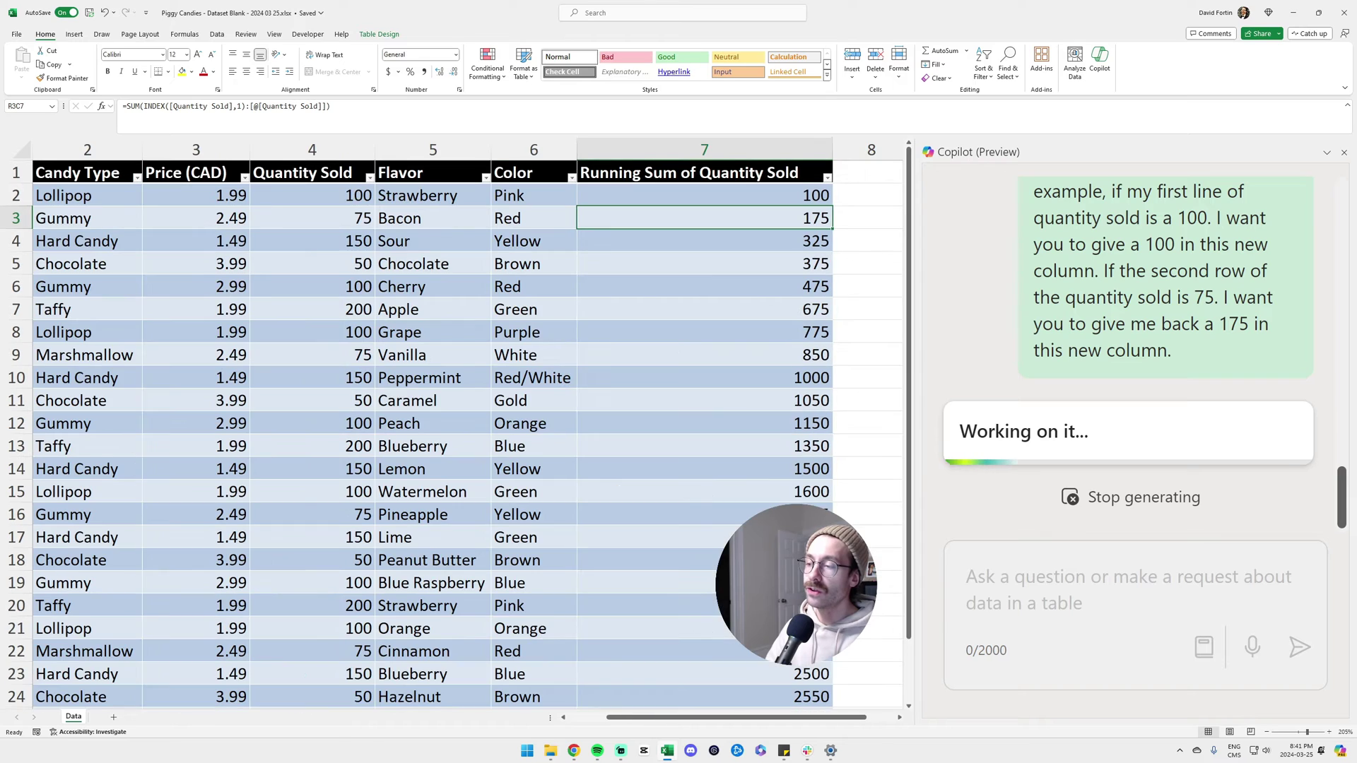
scroll(693, 450, right, 2)
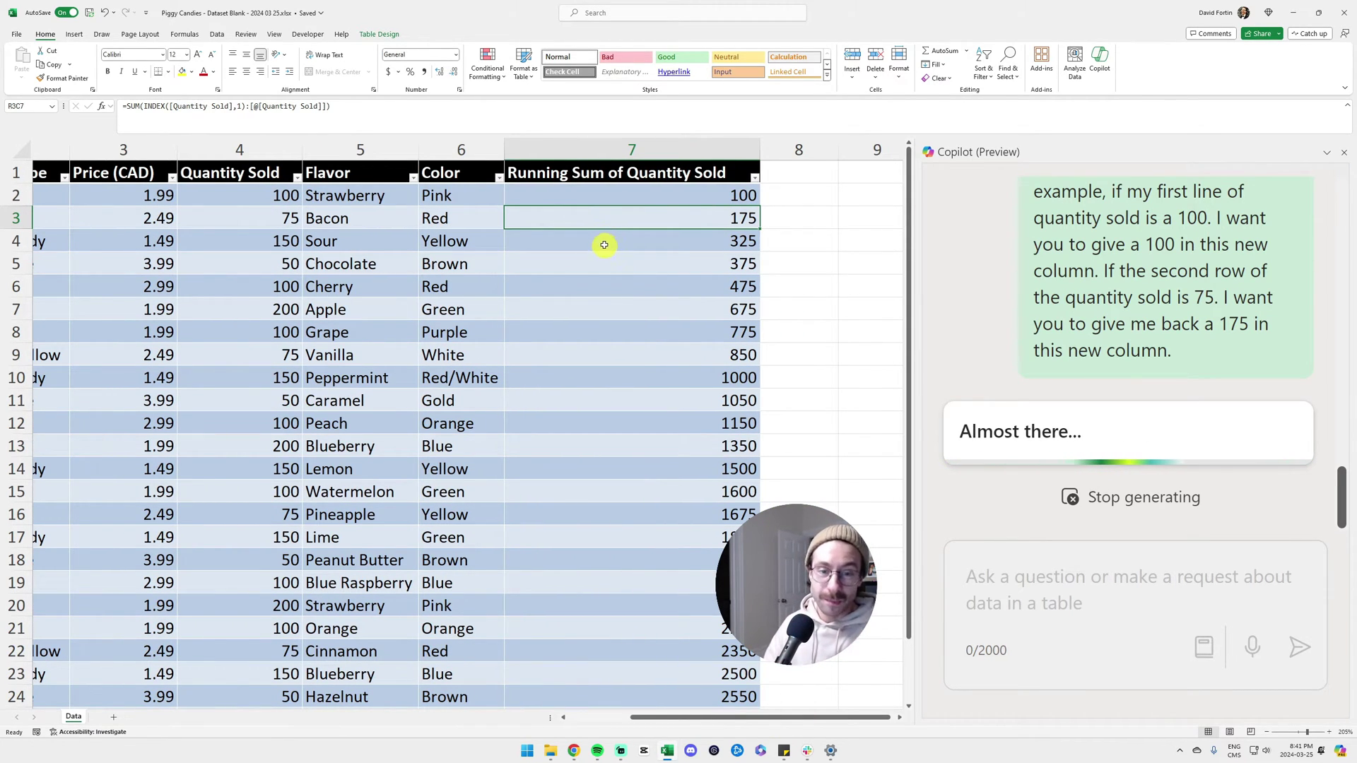
drag(806, 172, 812, 263)
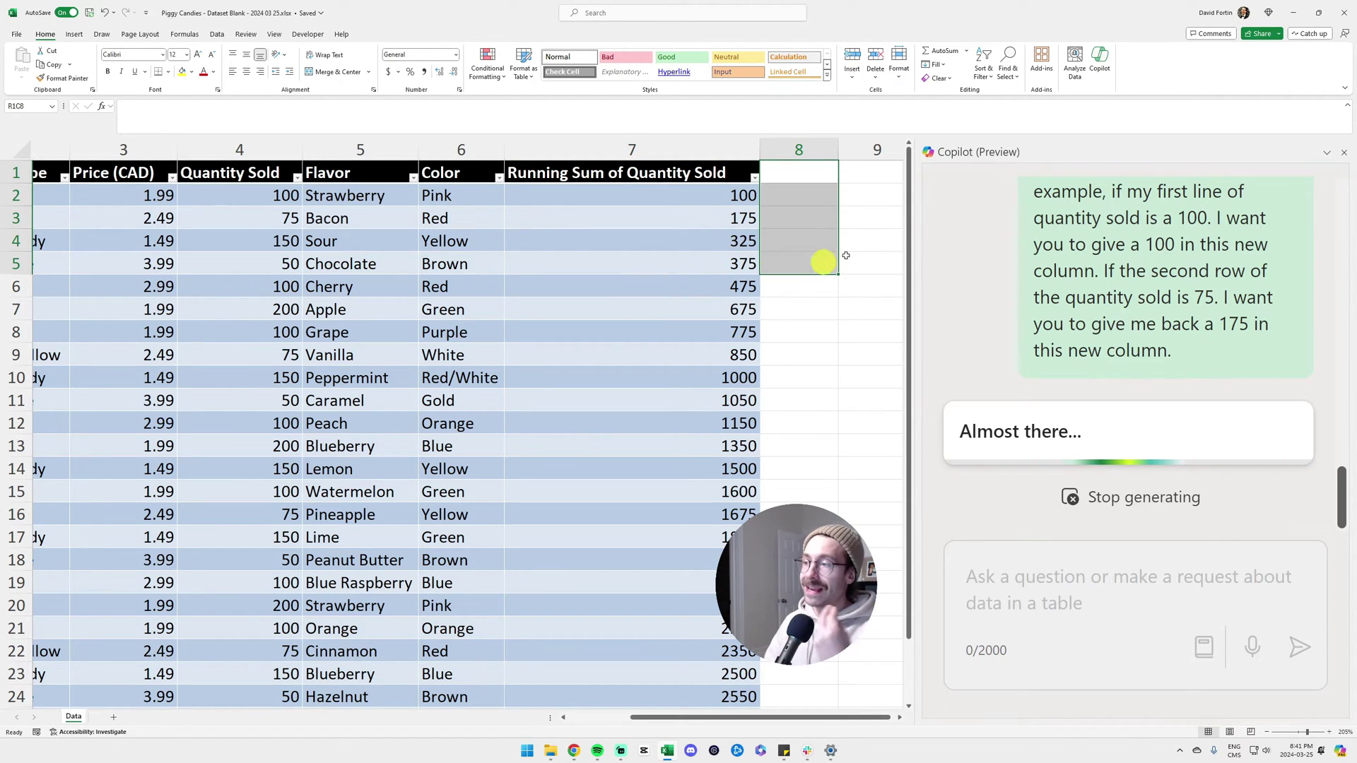
click(810, 194)
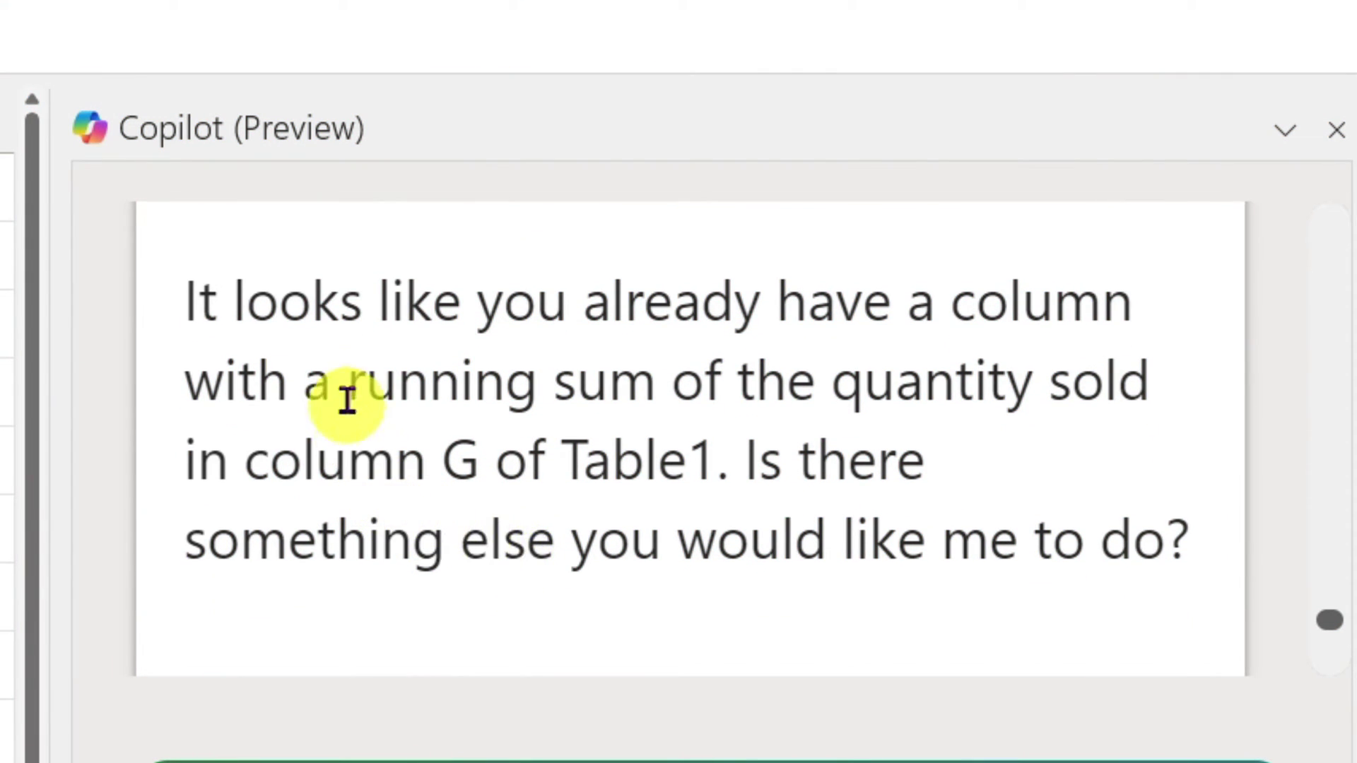
Highlight Copilot's reply that column G already holds the running sum, plus its follow-up question.
drag(194, 304, 927, 357)
drag(334, 375, 940, 394)
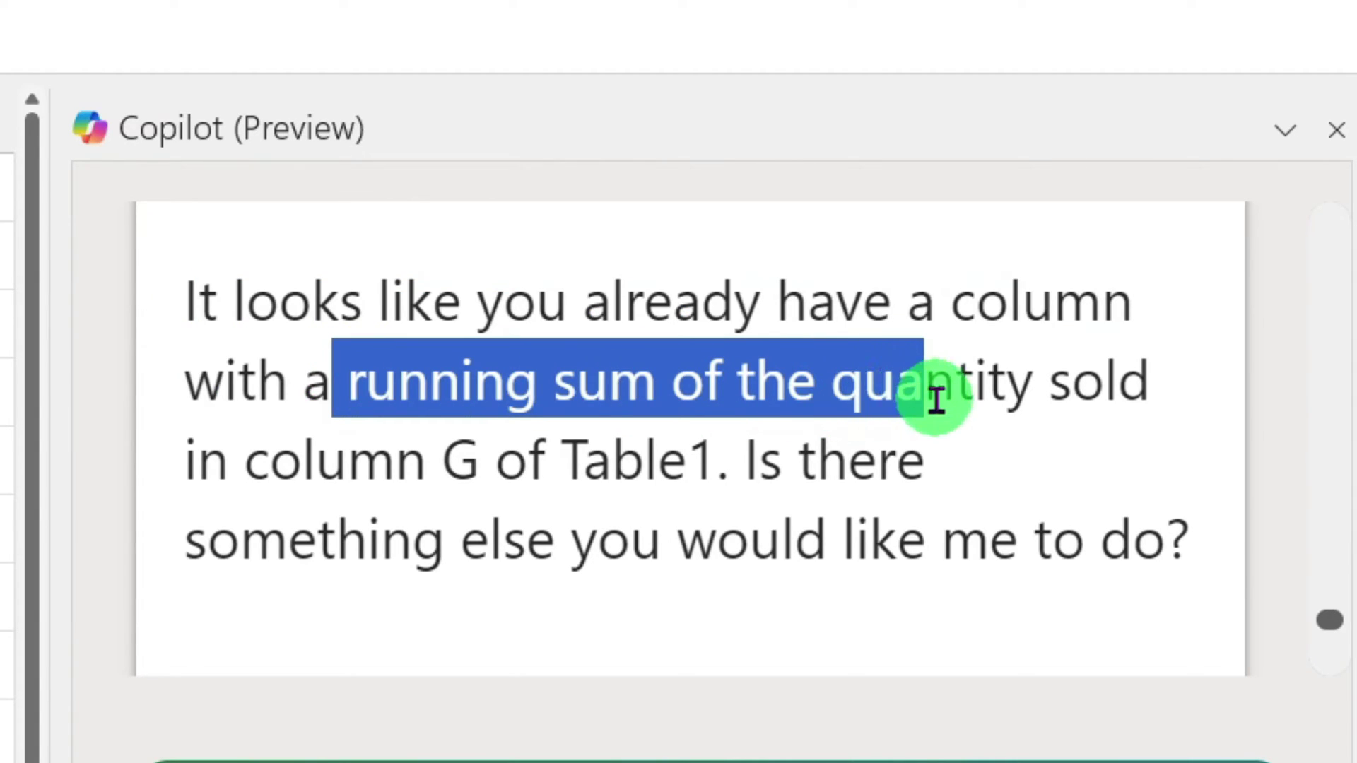
click(940, 394)
drag(783, 456, 1187, 528)
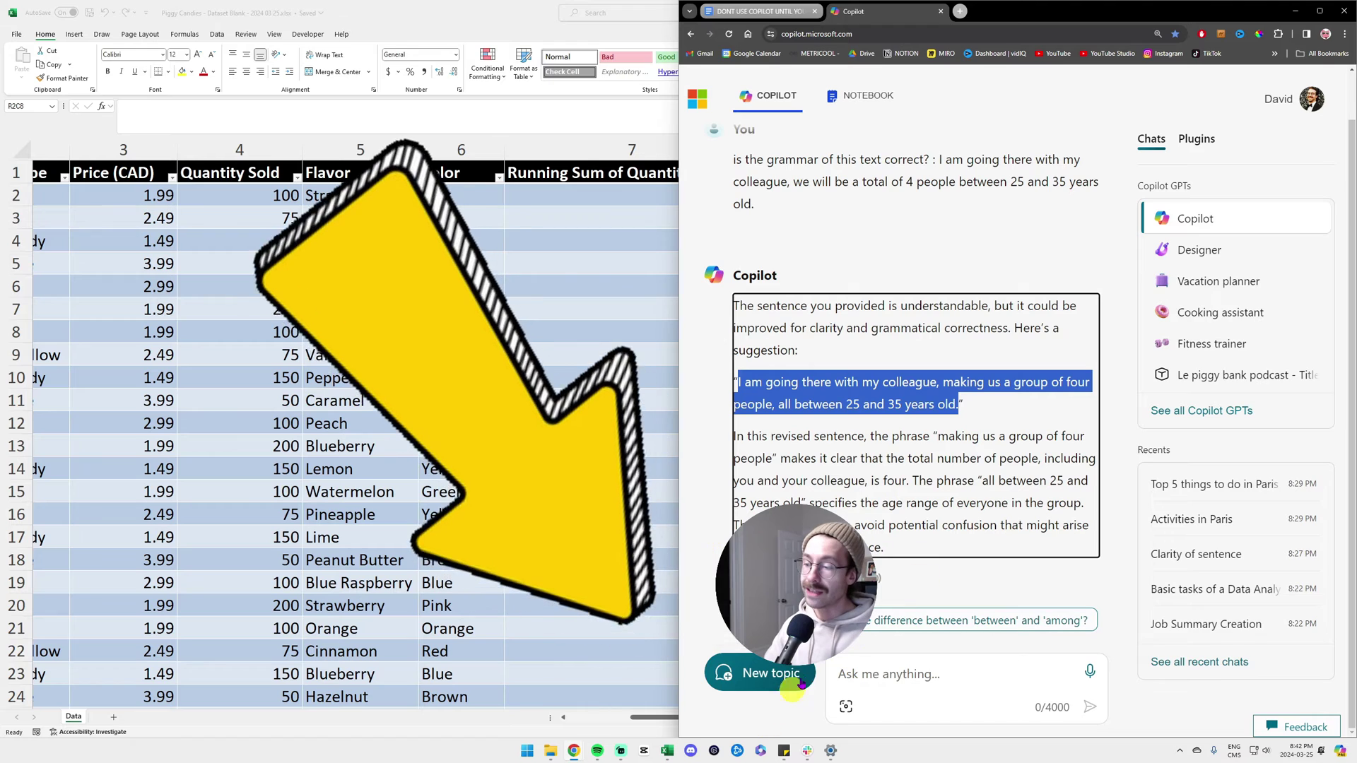
Start a new topic to clear the grammar-check chat.
click(728, 673)
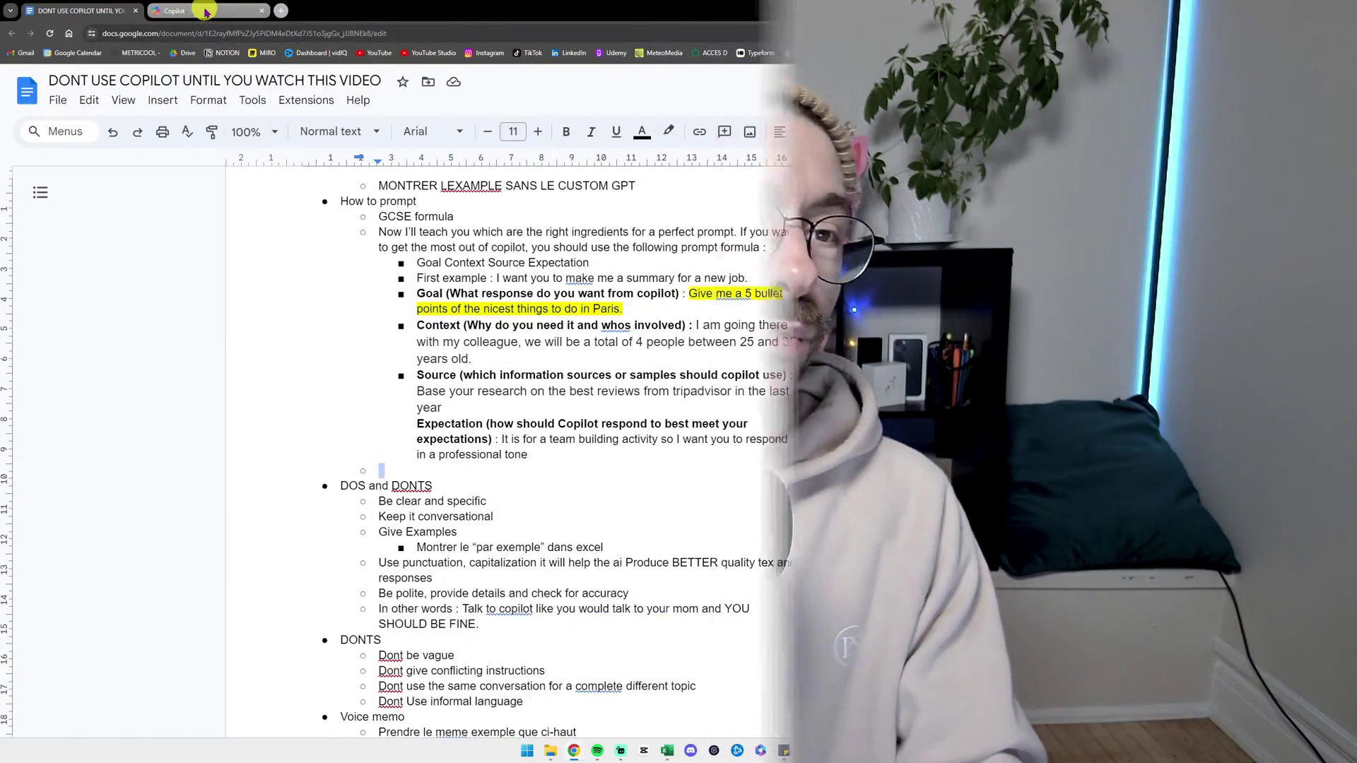
Bring Copilot back to the front and reopen the recent chat about 5 bullet points.
click(197, 10)
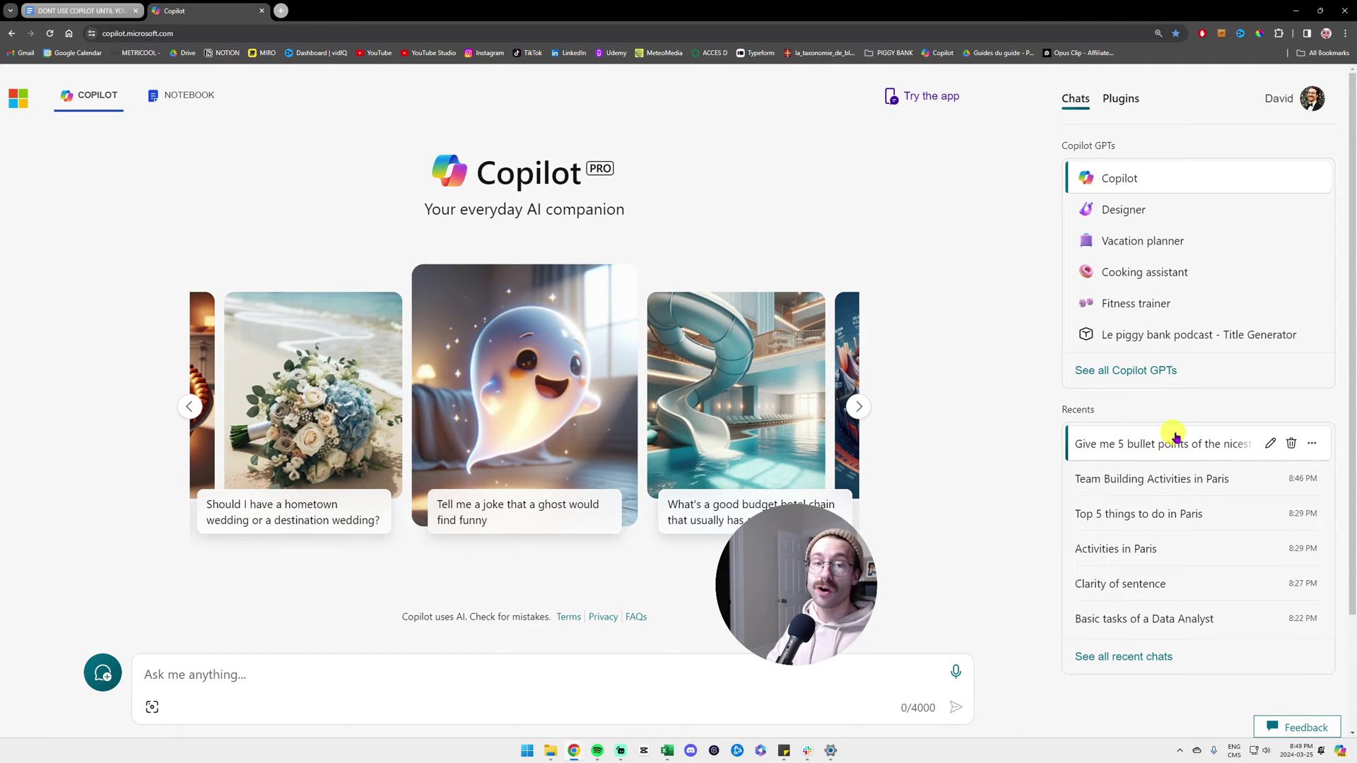
click(1248, 450)
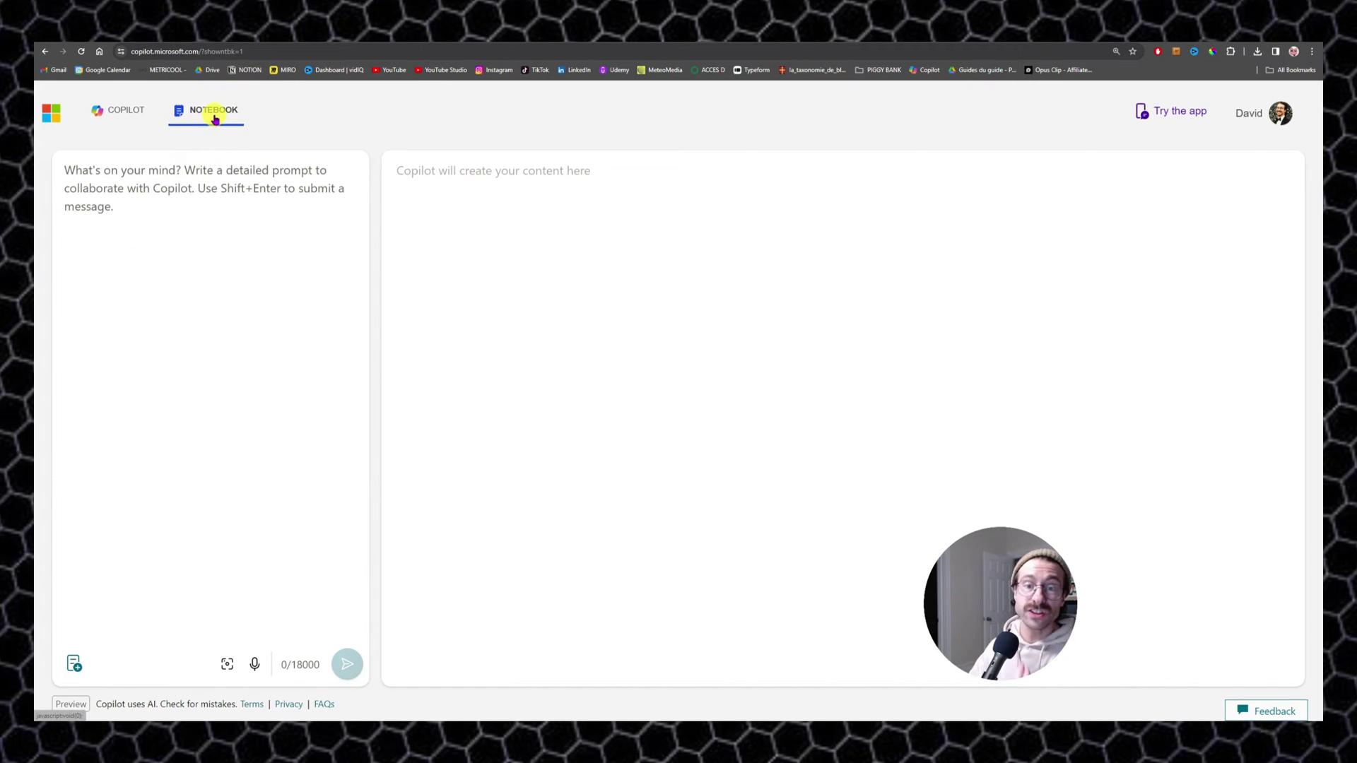
Return to the Notebook and select the heading '3. The Project Life Cycle (Phases)' in the PDF.
click(129, 110)
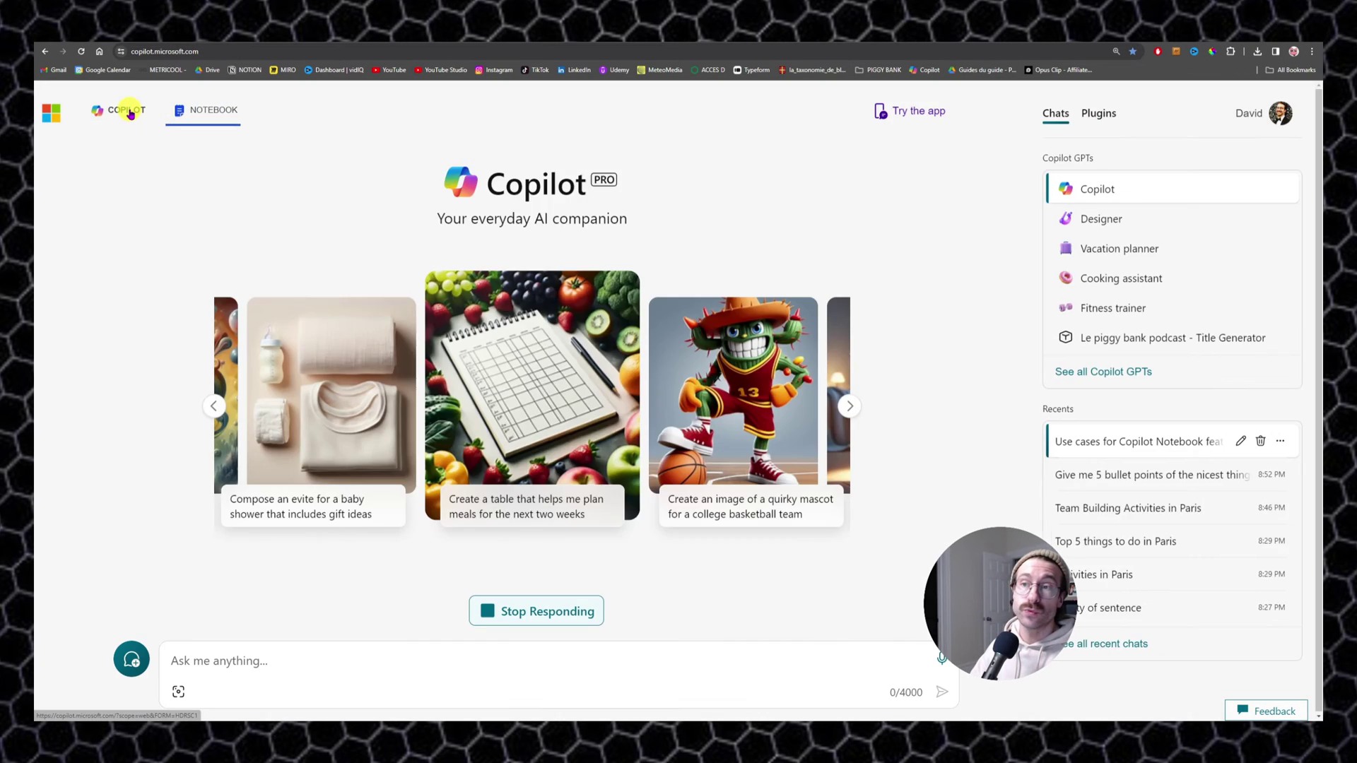
click(202, 112)
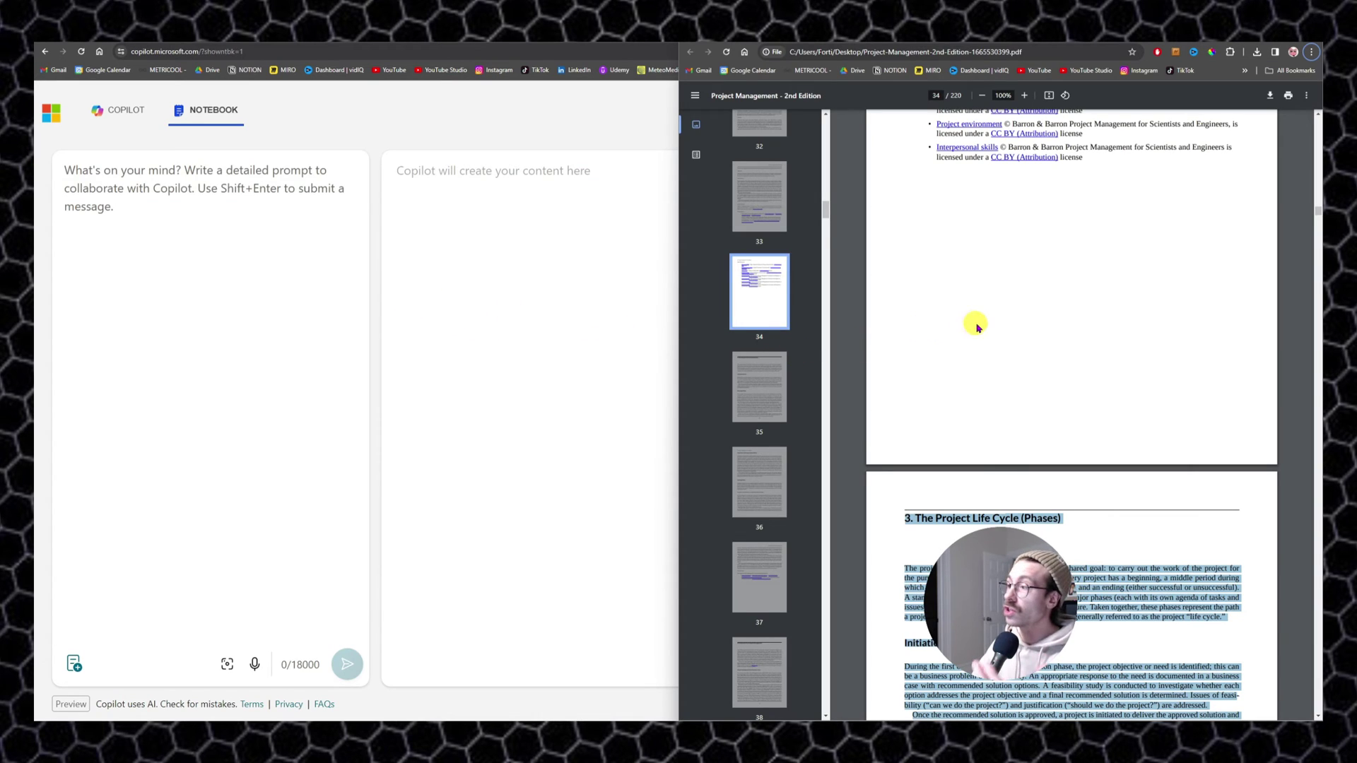
scroll(978, 327, up, 7)
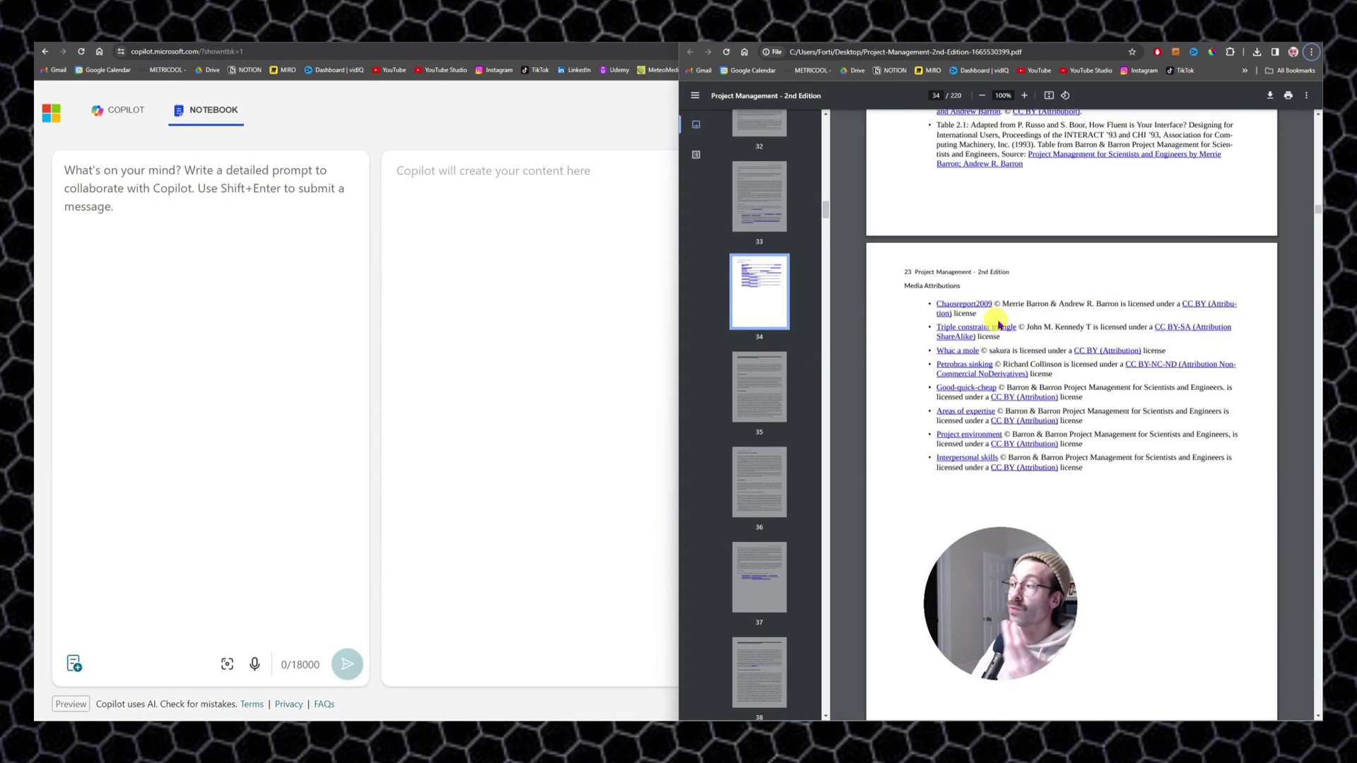
scroll(1021, 337, down, 11)
click(911, 217)
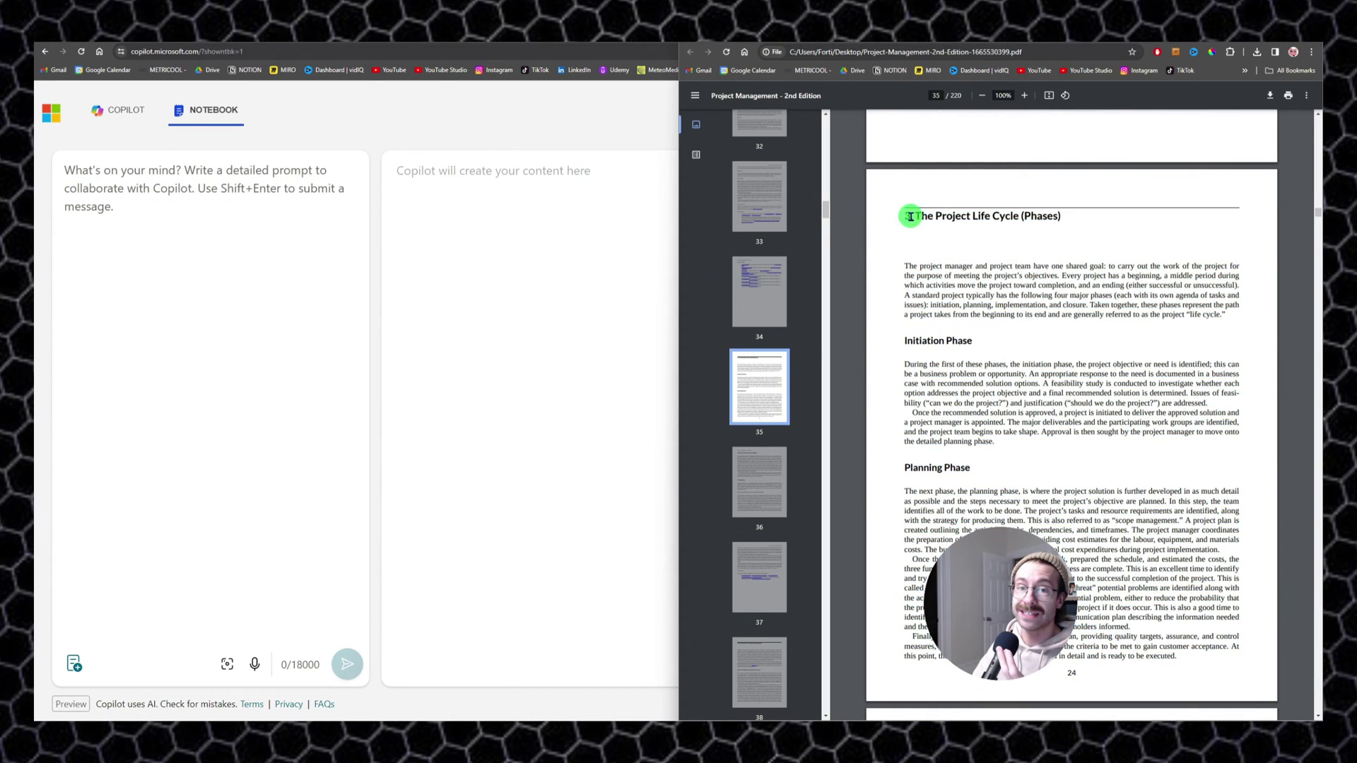
drag(979, 217, 1080, 222)
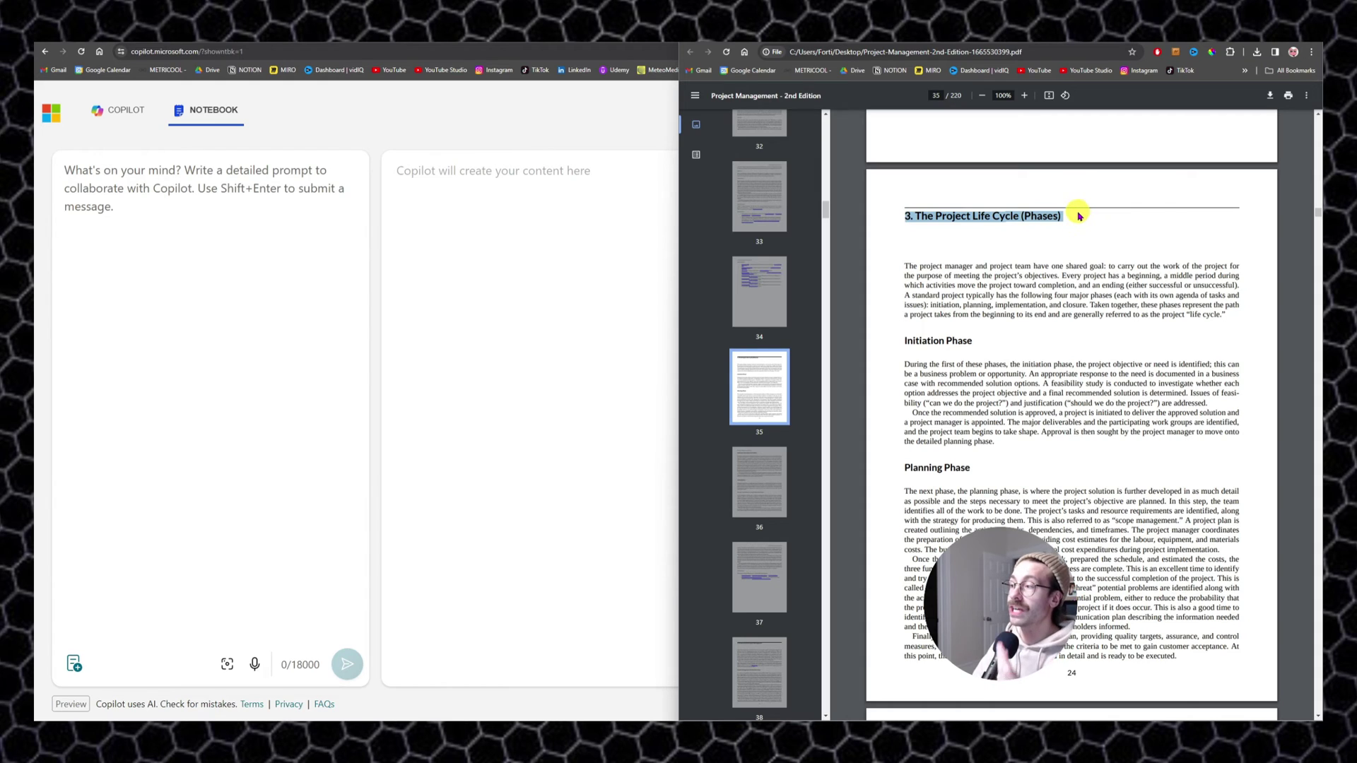
Write 'Could you summarize this chapter from this book :' and paste the chapter, totalling 8645/18000 characters.
click(220, 190)
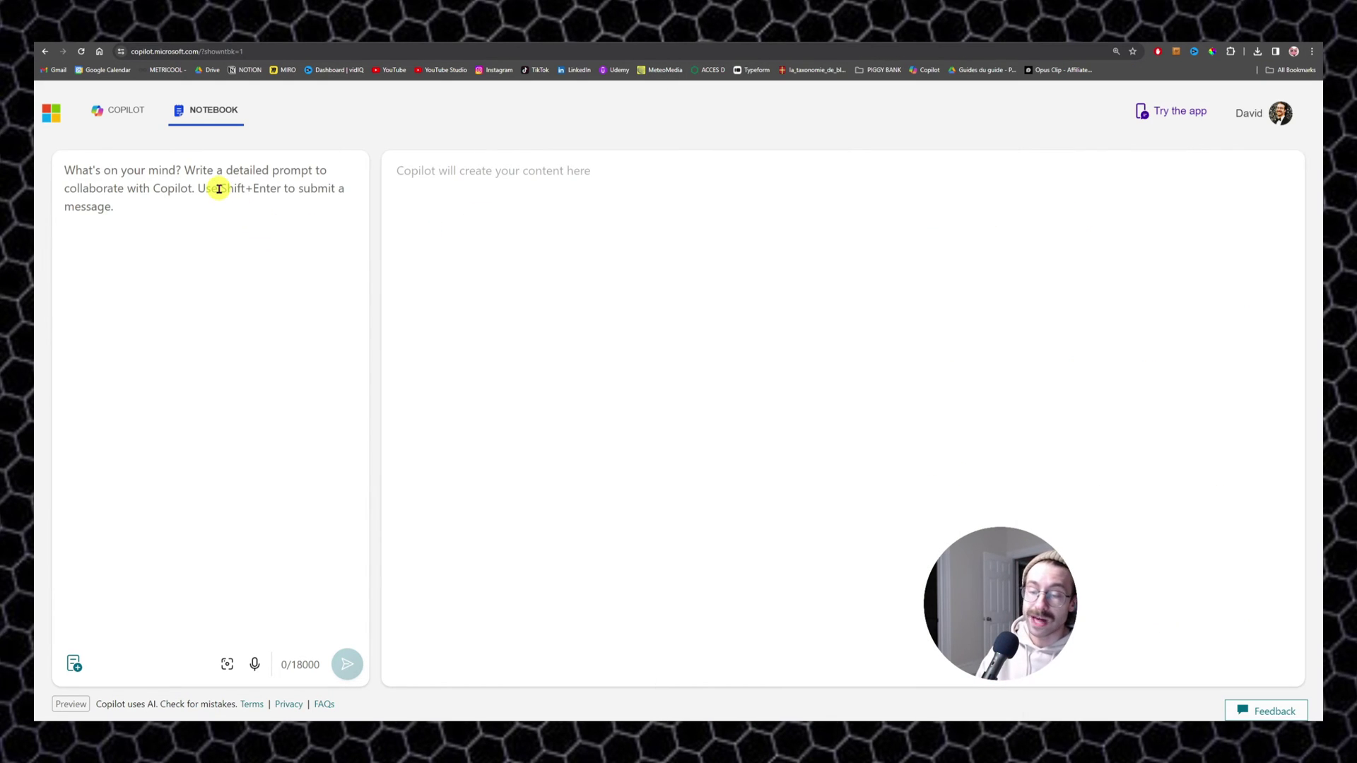
text(Could you summar)
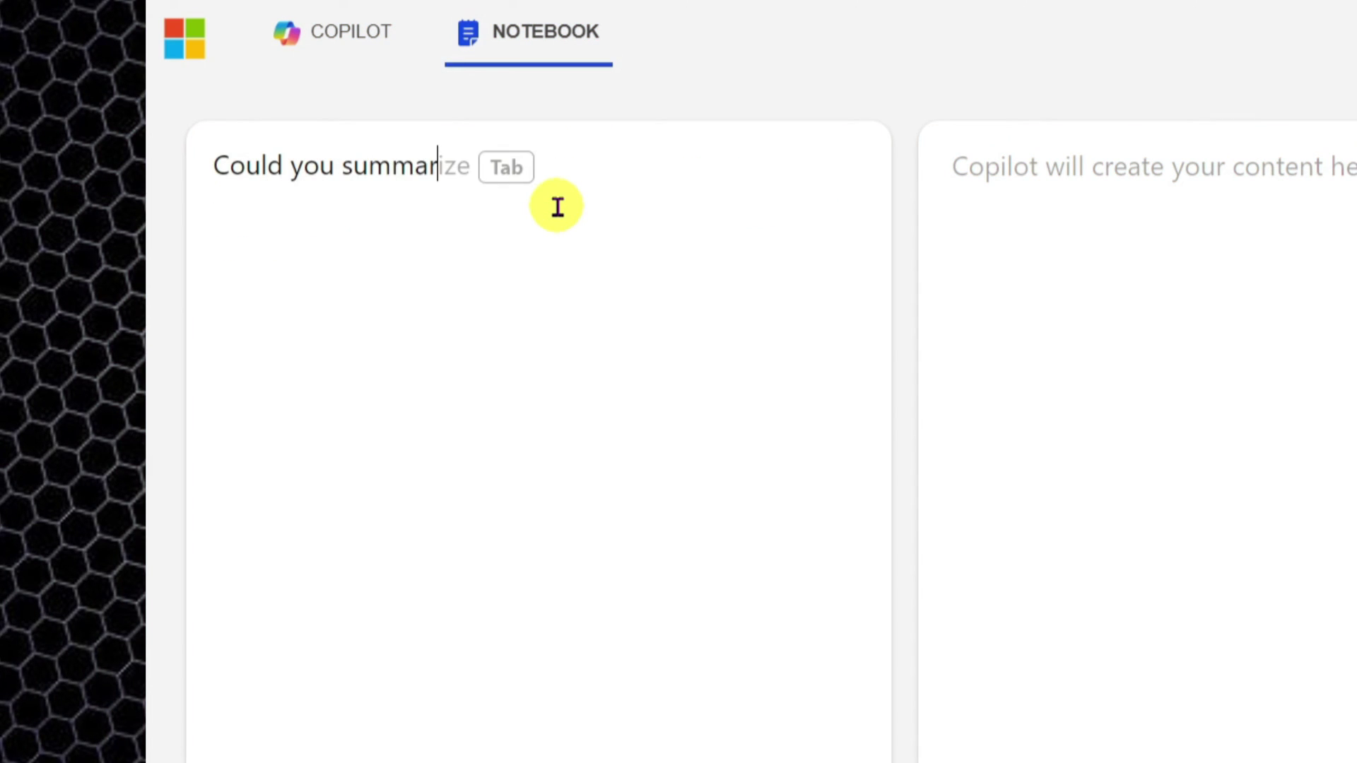
text(ize this chapter from this book :)
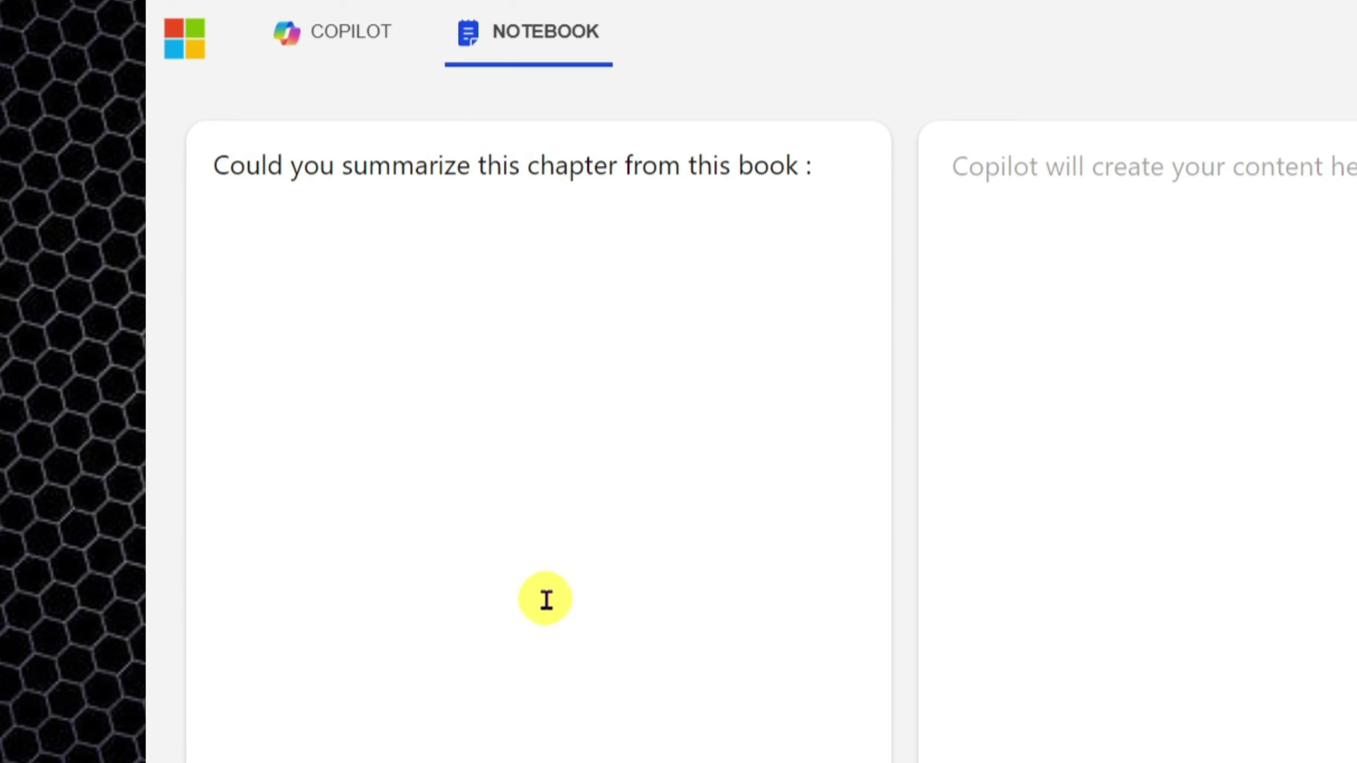
key(ctrl+v)
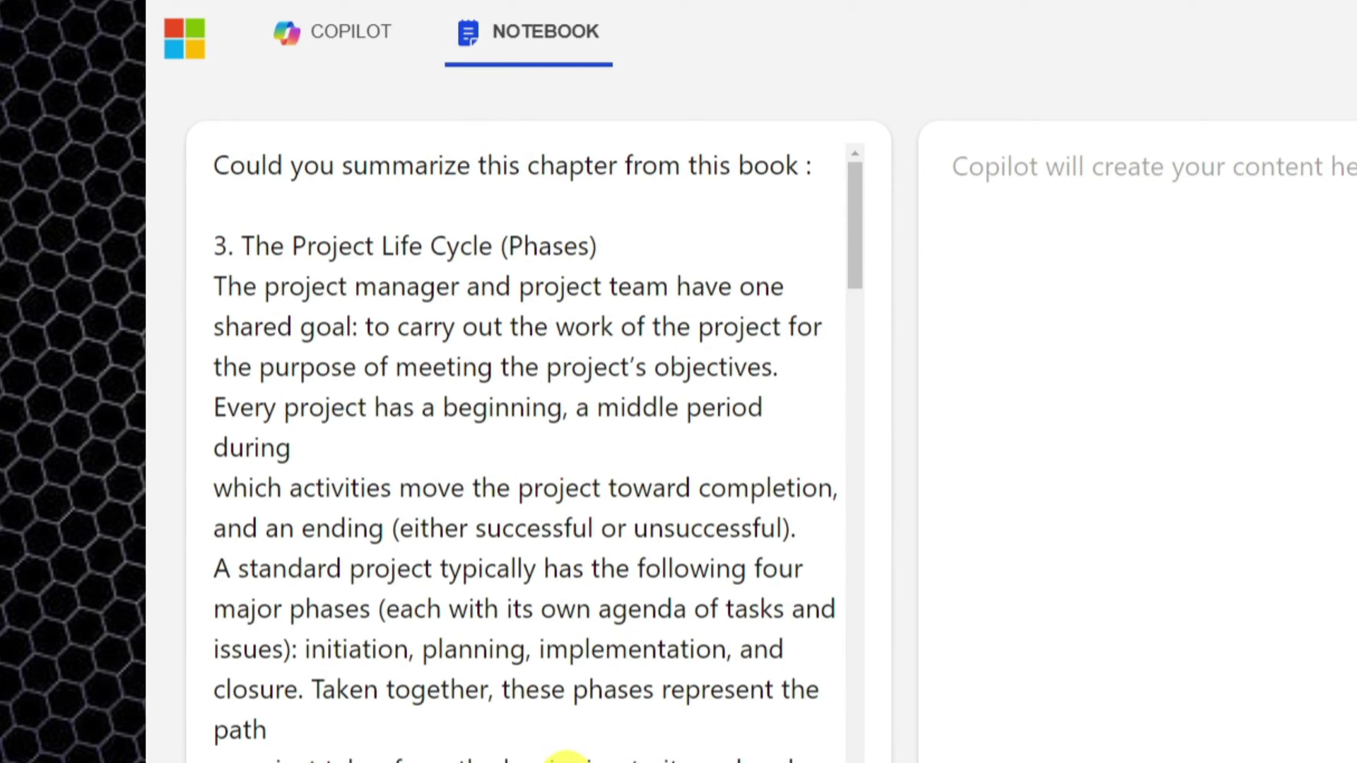
drag(854, 231, 775, 191)
click(565, 177)
scroll(565, 177, down, 8)
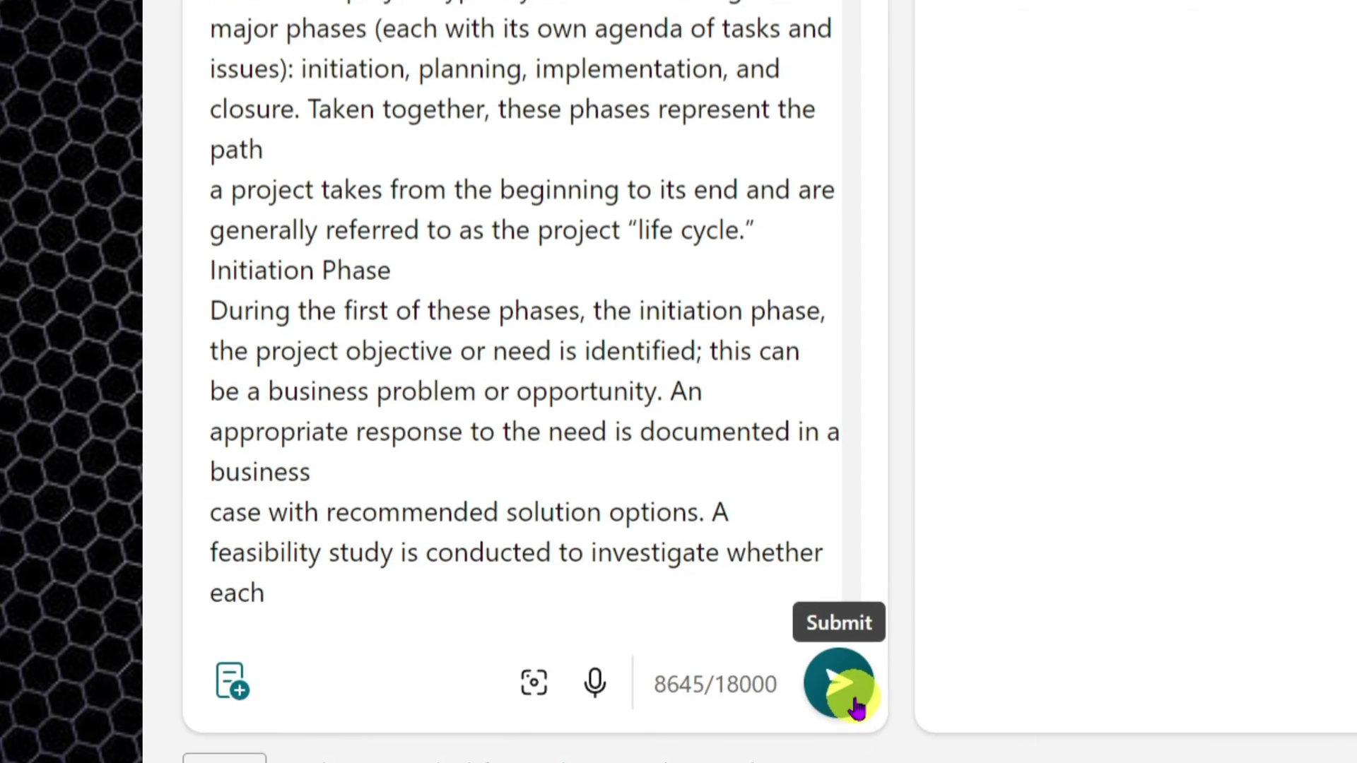
drag(656, 690, 709, 686)
click(710, 685)
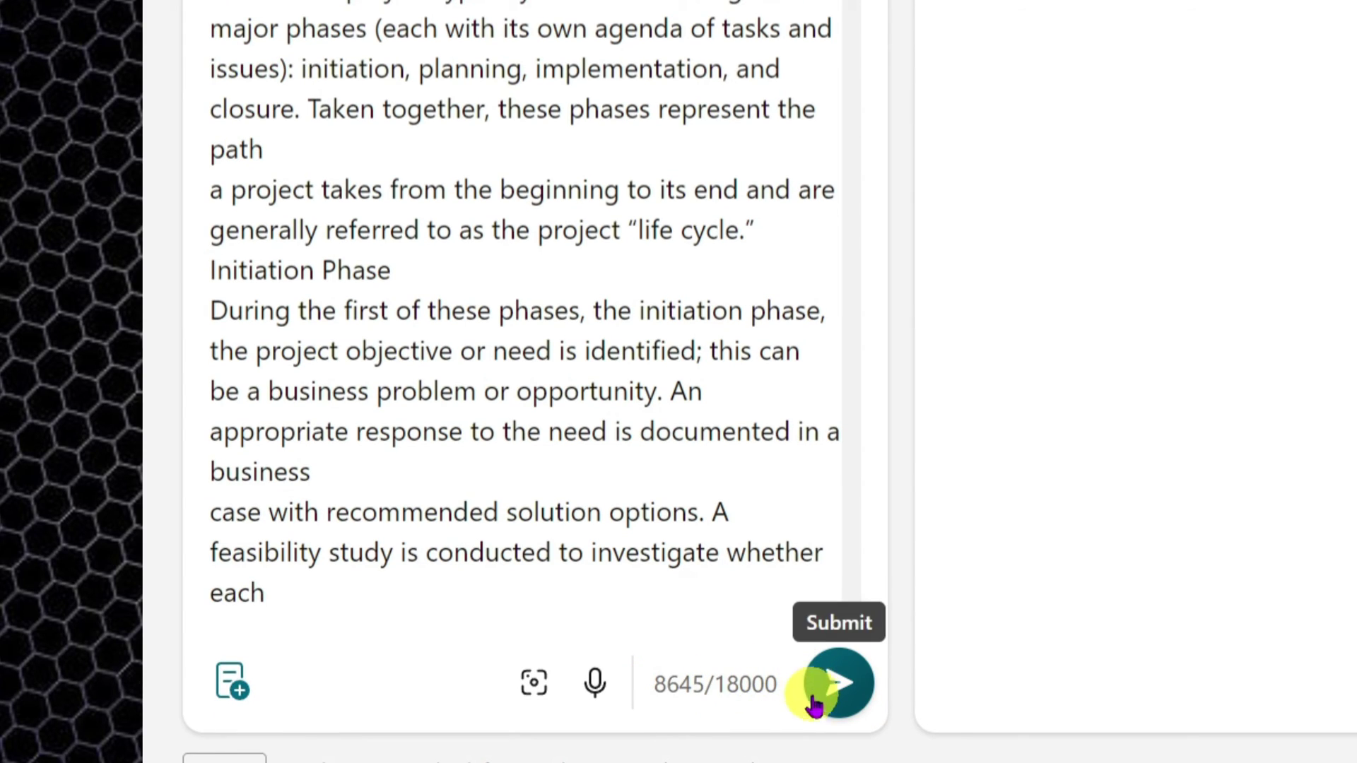
Submit the chapter to the Notebook and review the summary of the four project phases.
click(834, 689)
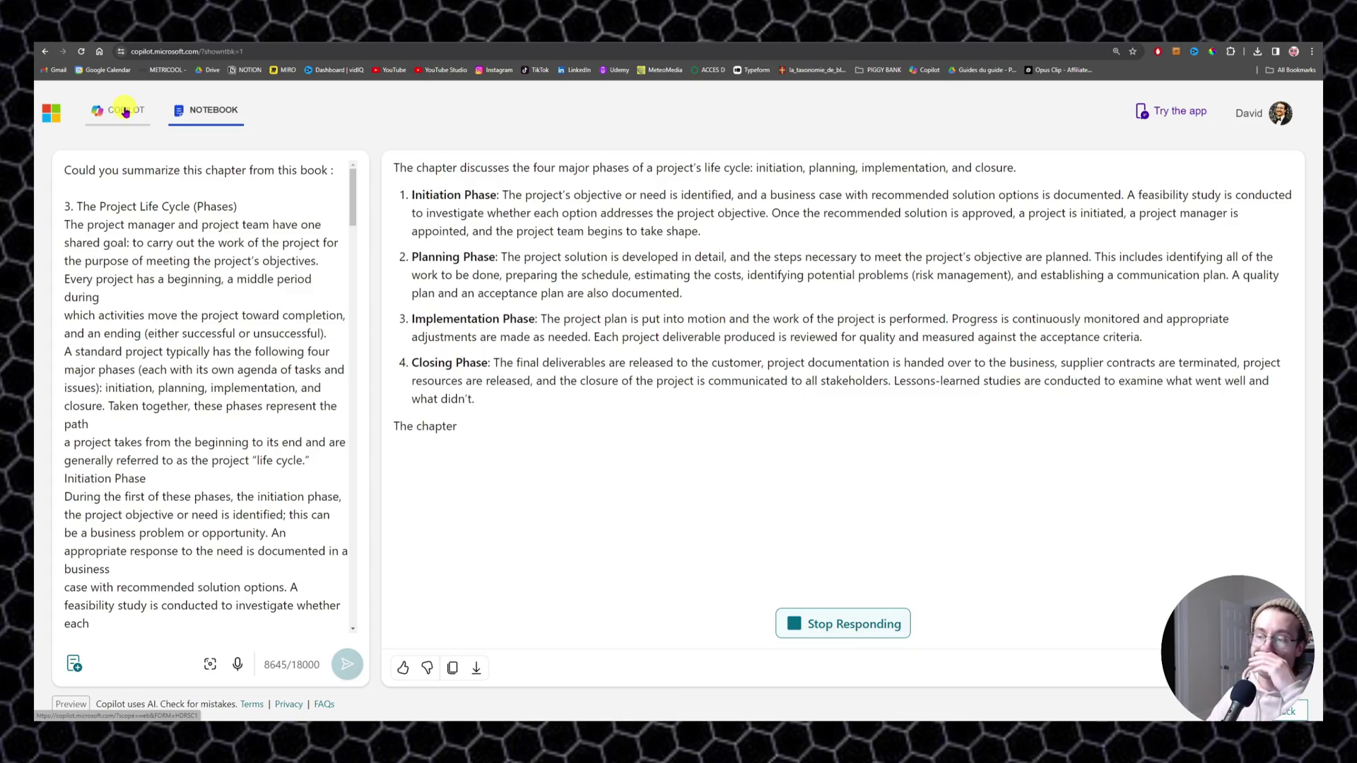
mouse_move(352, 194)
mouse_down()
mouse_move(350, 572)
mouse_move(354, 212)
mouse_move(333, 469)
mouse_move(355, 192)
mouse_up()
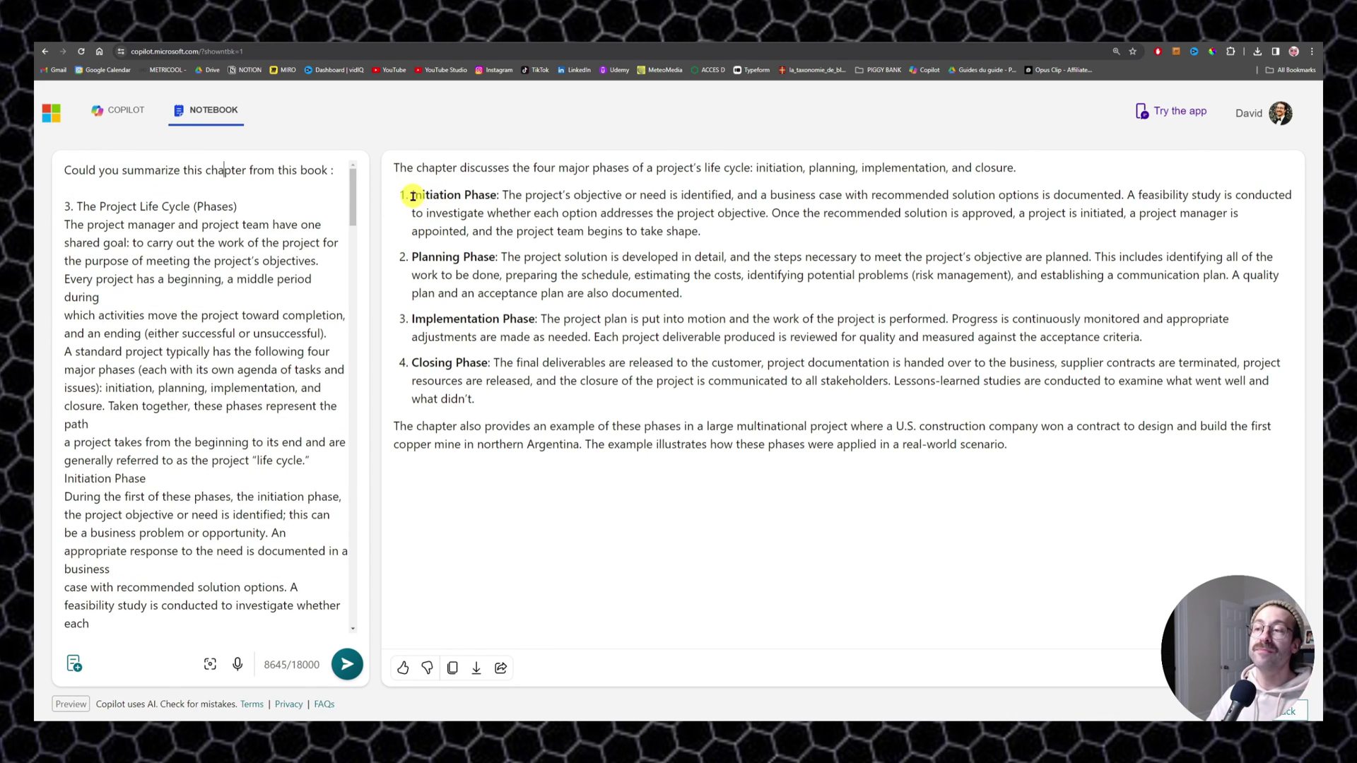
drag(412, 196, 555, 409)
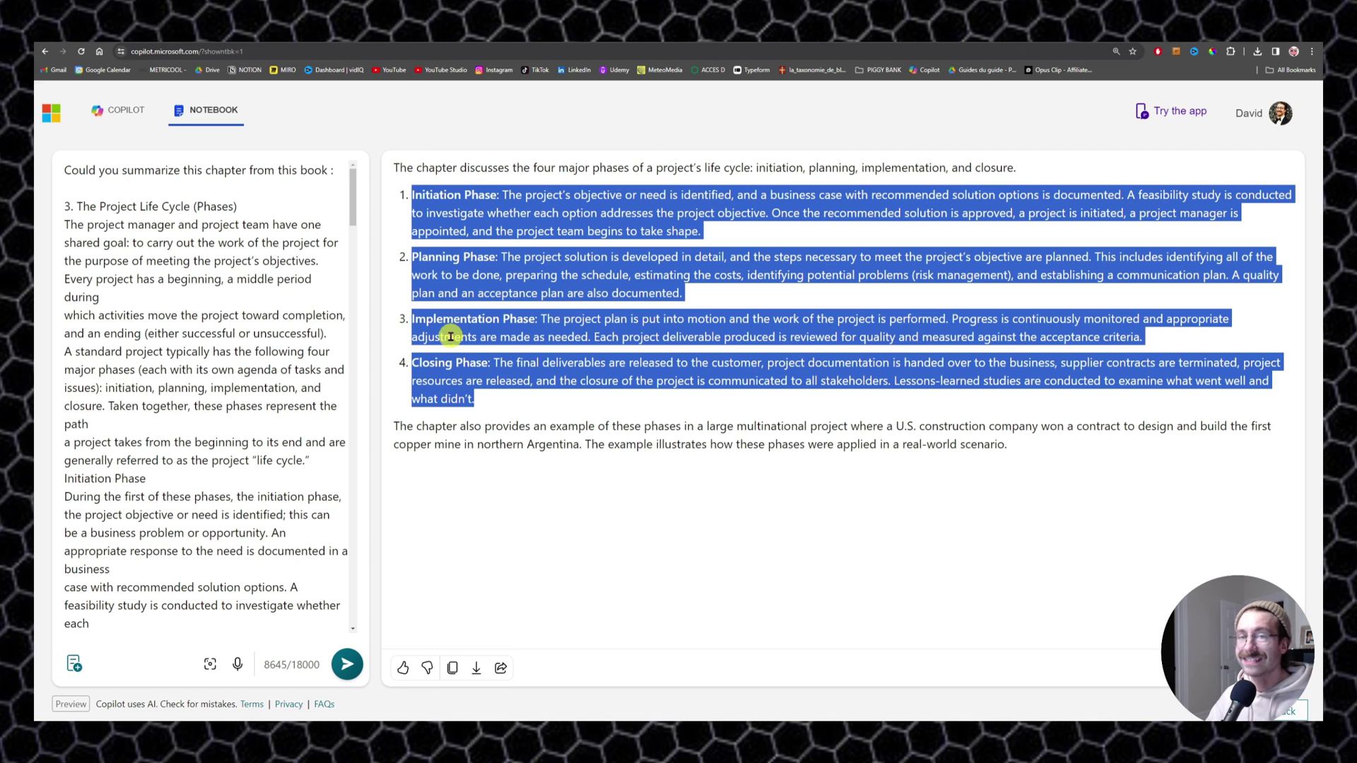
click(474, 339)
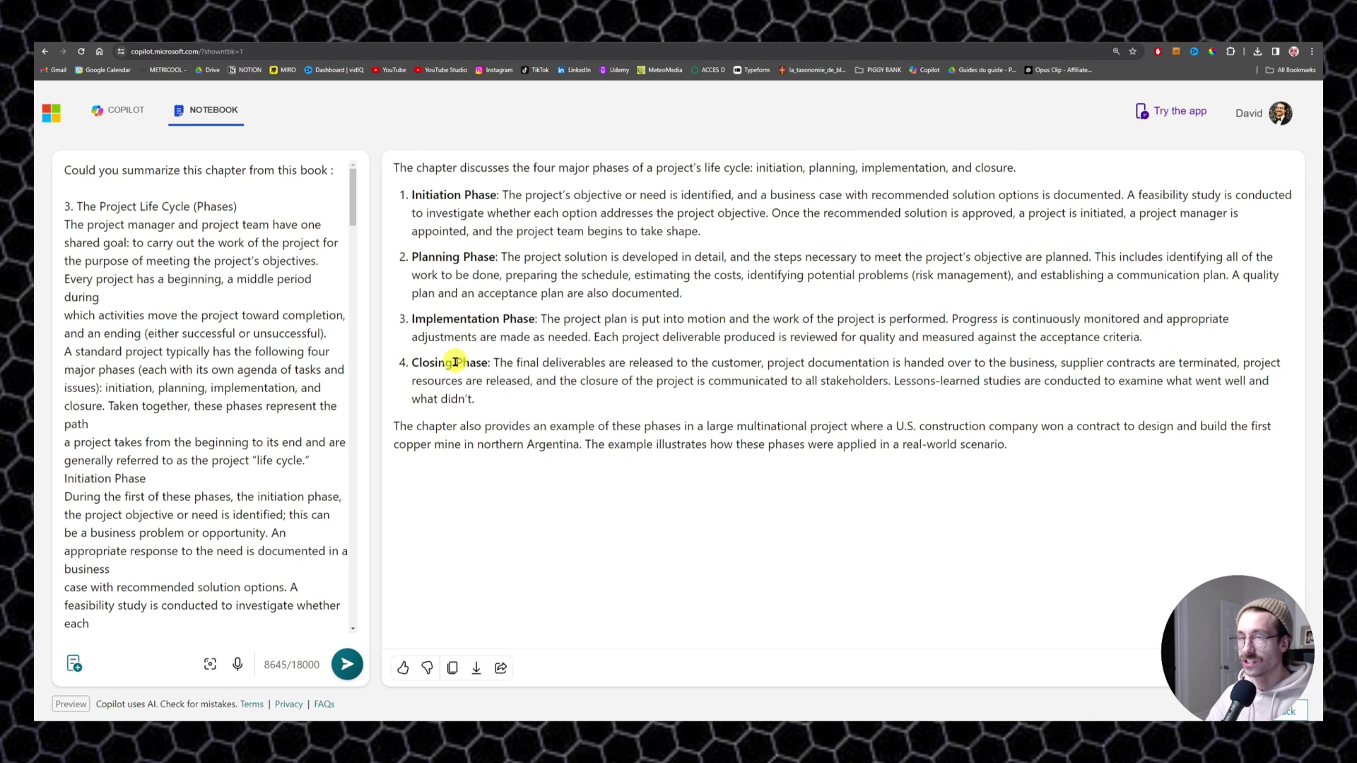